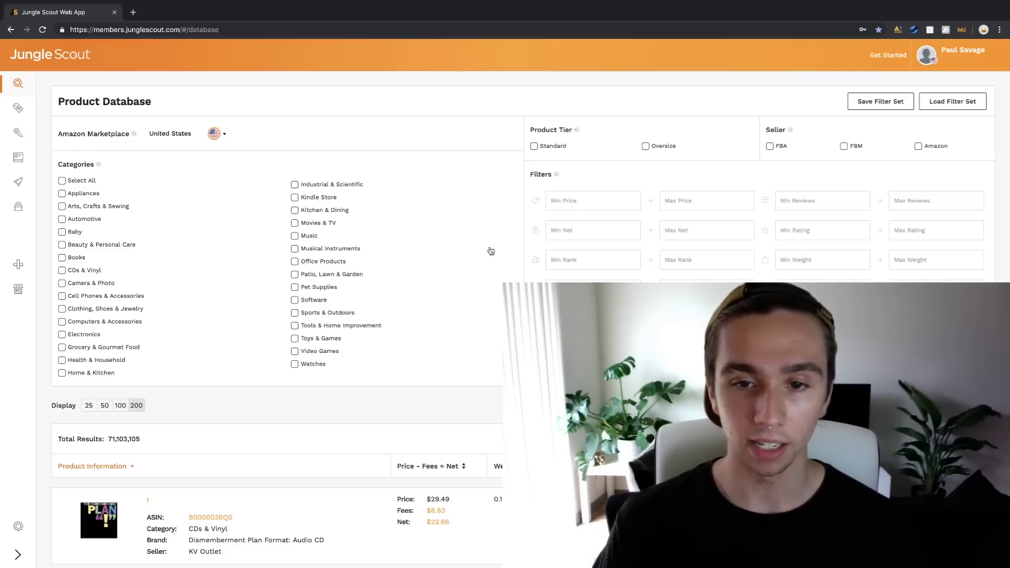
- Browse the unfiltered product results of the United States marketplace and return to the filter settings
{"action": "scroll", "coordinate": [490, 251], "scroll_direction": "down", "scroll_amount": 20}
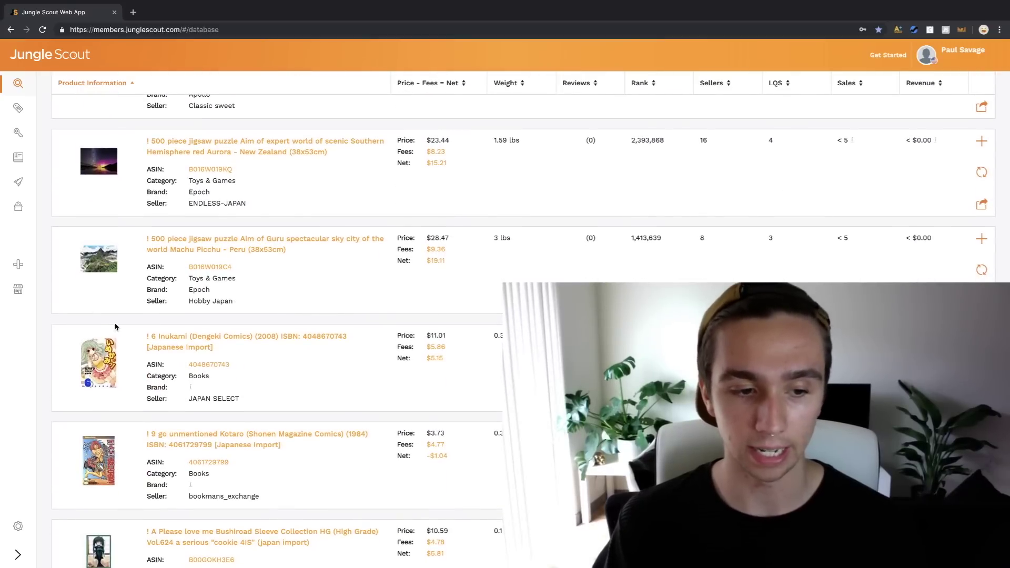
{"action": "scroll", "coordinate": [115, 325], "scroll_direction": "down", "scroll_amount": 6}
{"action": "scroll", "coordinate": [114, 322], "scroll_direction": "down", "scroll_amount": 6}
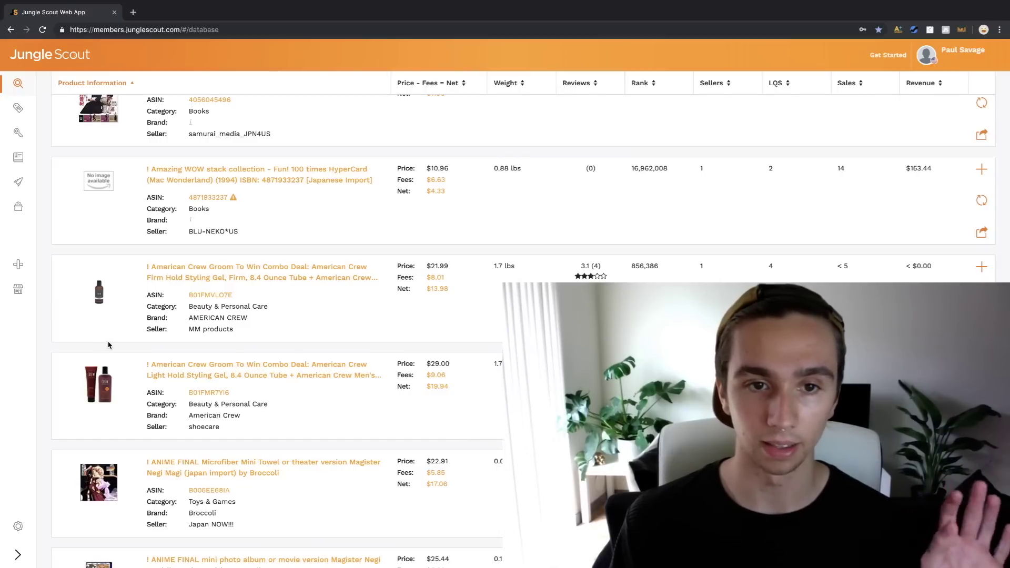
{"action": "scroll", "coordinate": [110, 345], "scroll_direction": "up", "scroll_amount": 15}
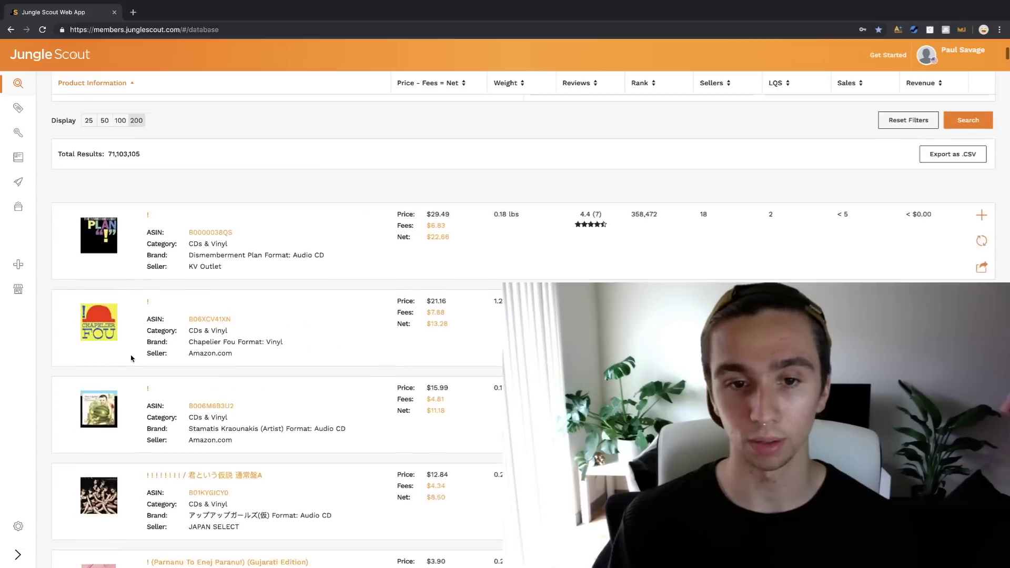
{"action": "scroll", "coordinate": [166, 389], "scroll_direction": "up", "scroll_amount": 3}
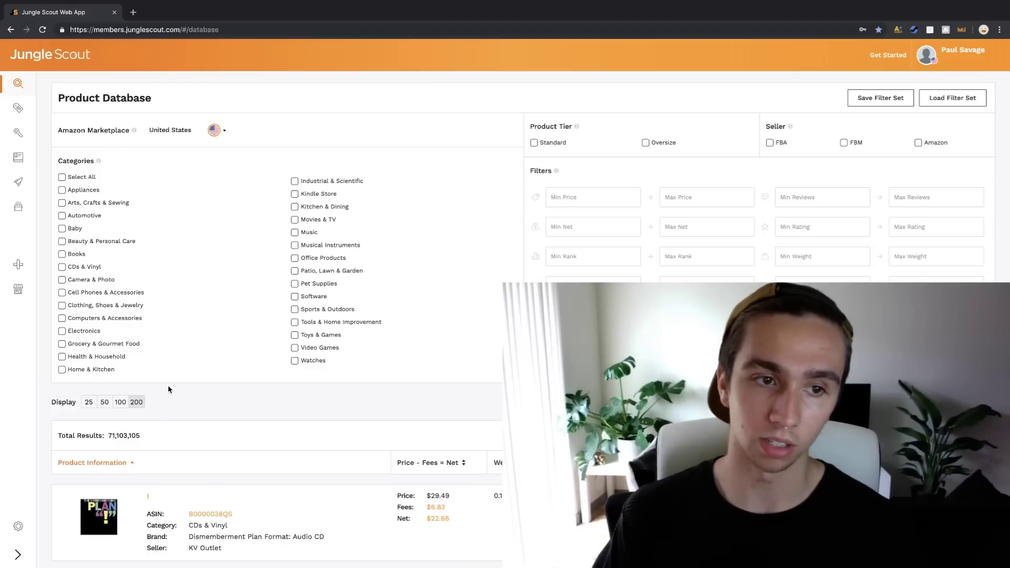
- Include the categories Arts, Crafts & Sewing; Beauty & Personal Care; Health & Household; and Home & Kitchen
{"action": "left_click", "coordinate": [62, 205]}
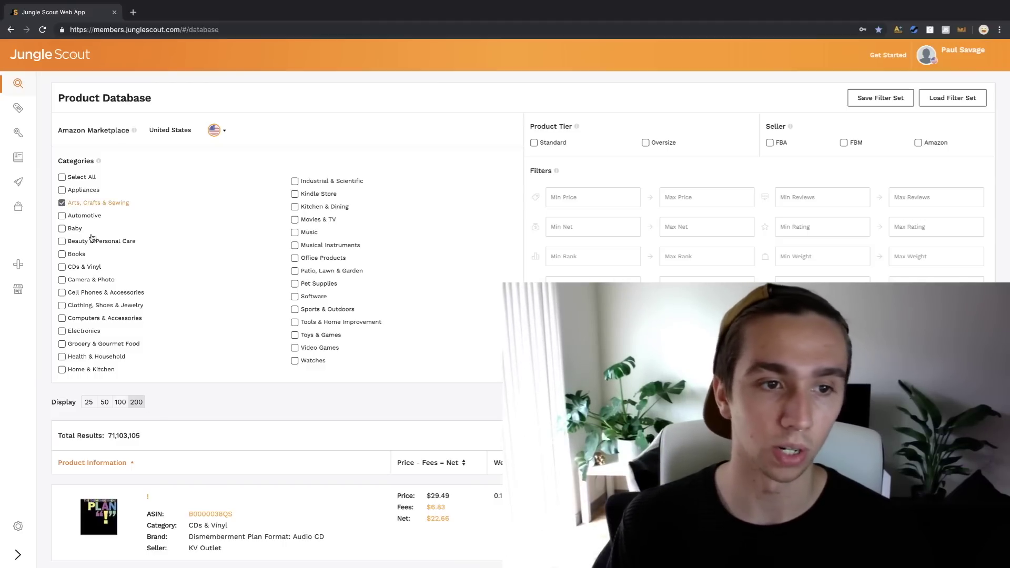
{"action": "left_click", "coordinate": [62, 241]}
{"action": "left_click", "coordinate": [62, 356]}
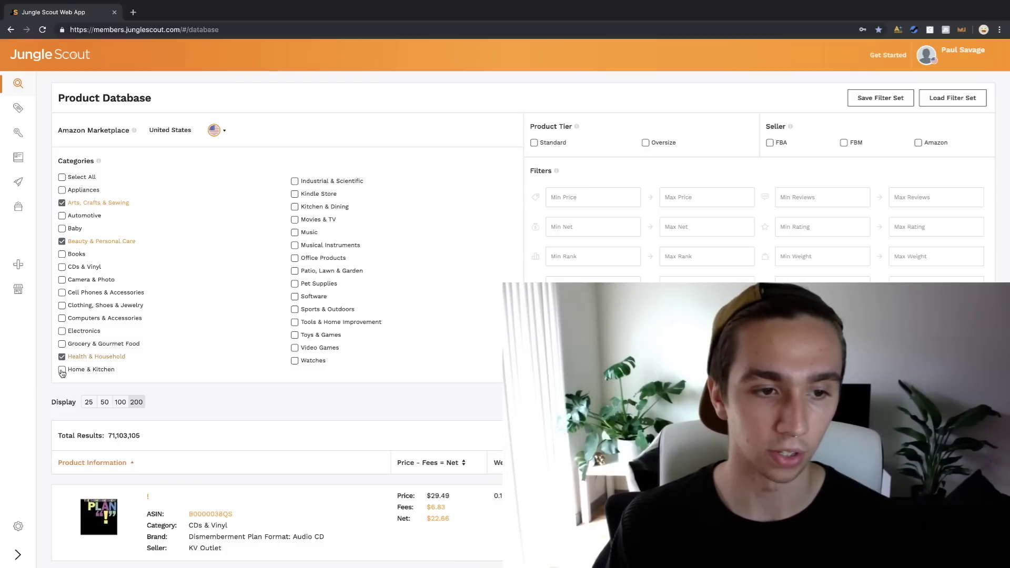
{"action": "left_click", "coordinate": [62, 370]}
- Also include the categories Kitchen & Dining; Patio, Lawn & Garden; Industrial & Scientific; Tools & Home Improvement; and Toys & Games
{"action": "left_click", "coordinate": [295, 207]}
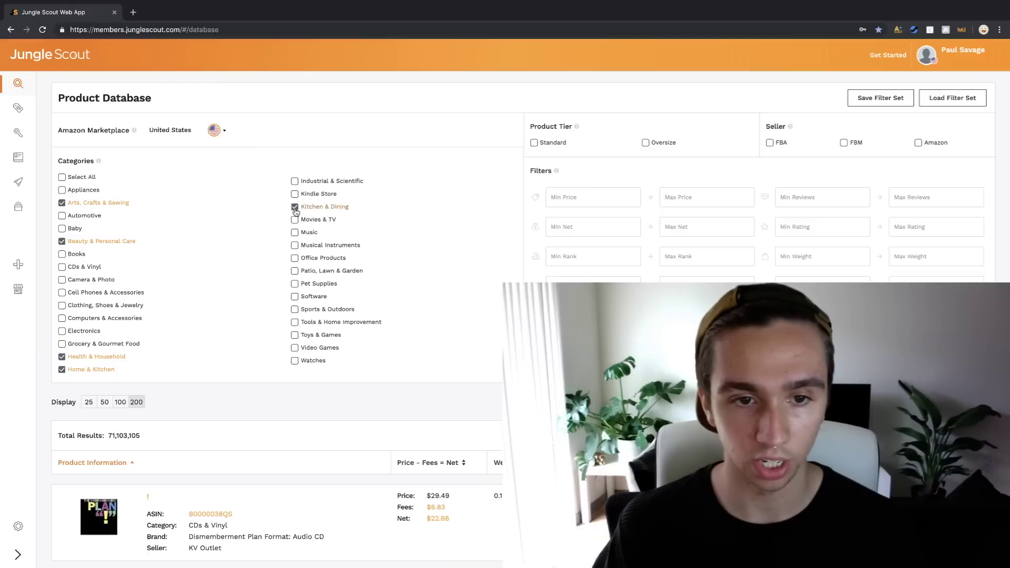
{"action": "left_click", "coordinate": [295, 271]}
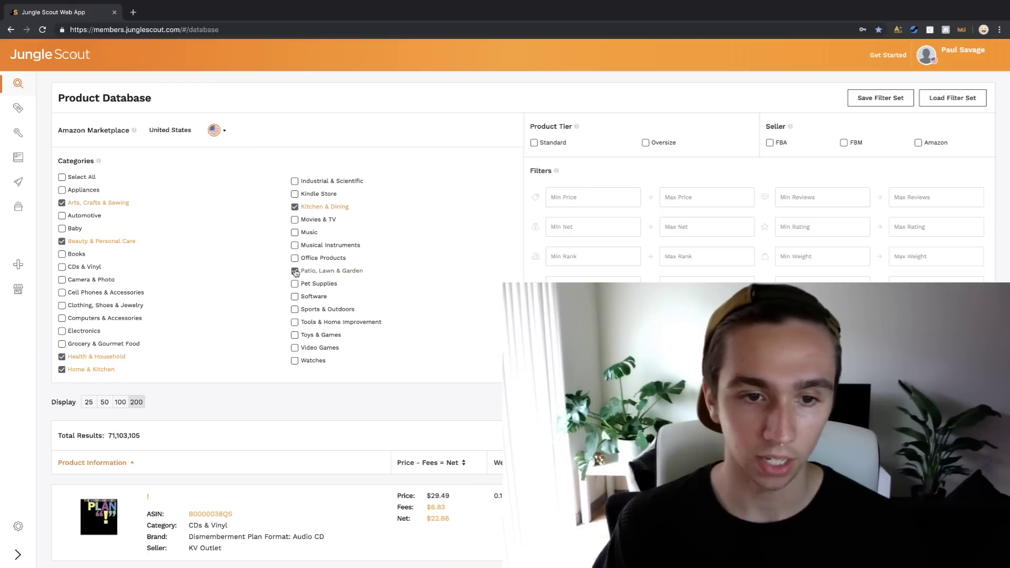
{"action": "left_click", "coordinate": [295, 181]}
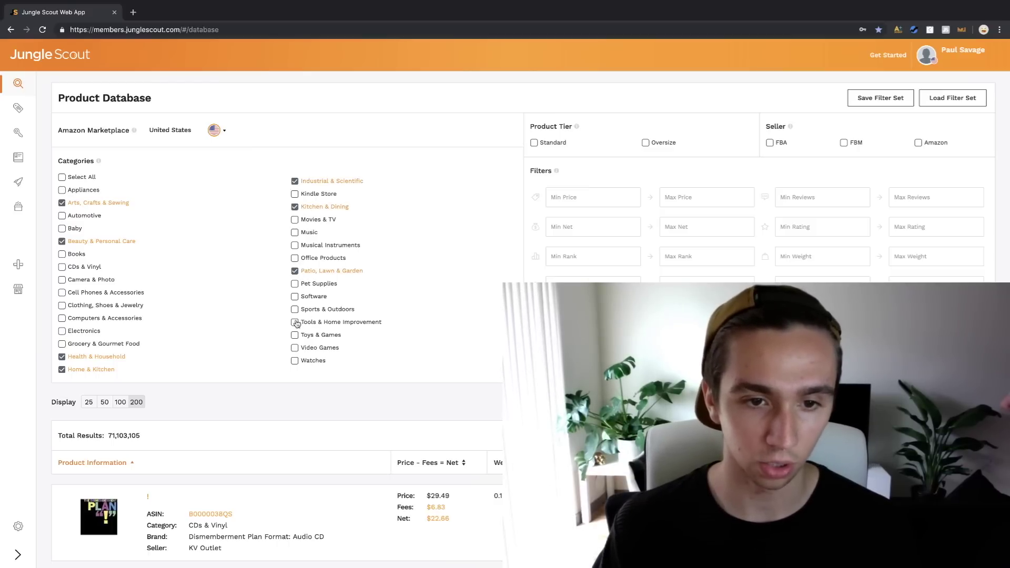
{"action": "left_click", "coordinate": [295, 322]}
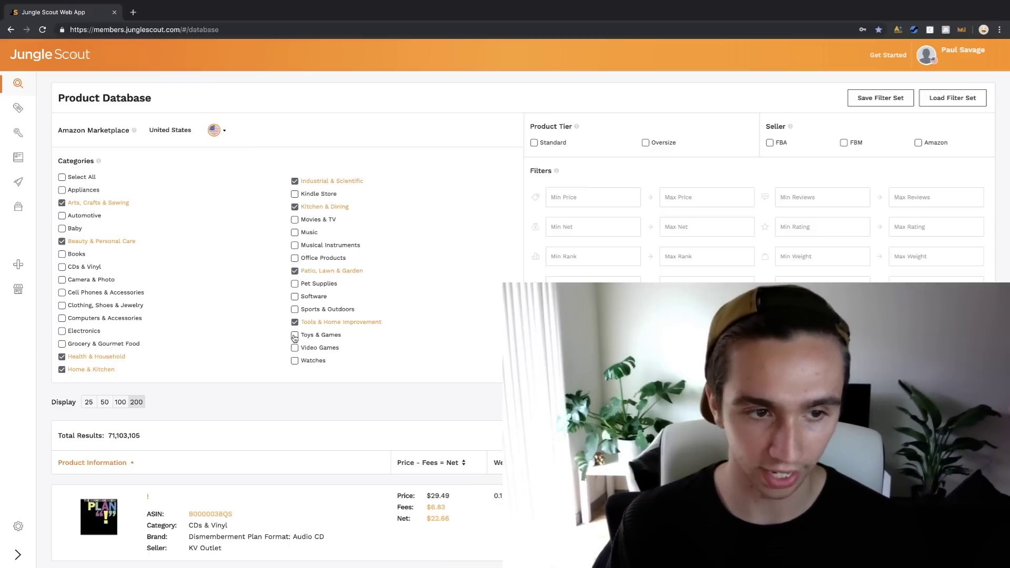
{"action": "left_click", "coordinate": [294, 335]}
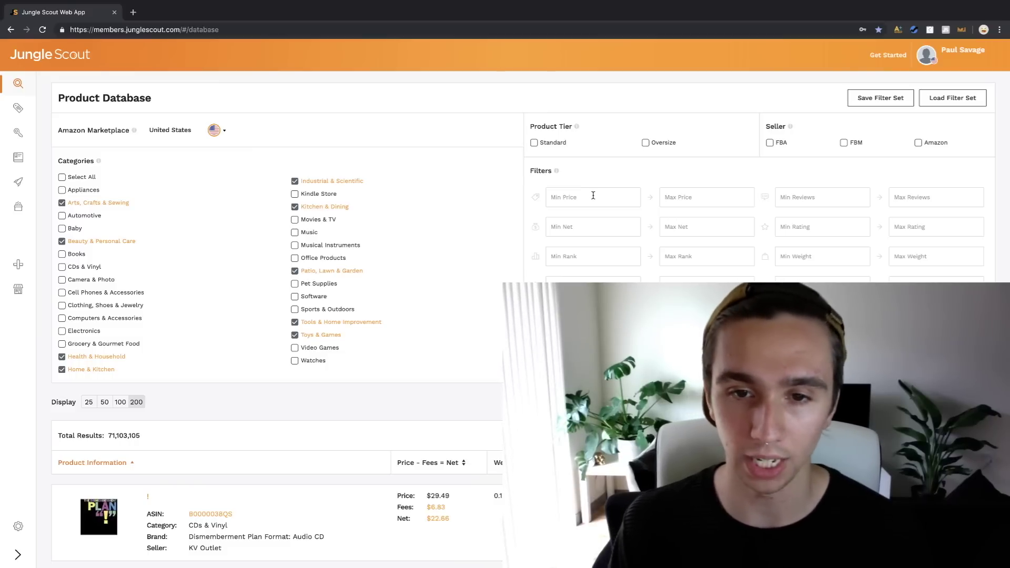
- Set the minimum price filter to 17.23
{"action": "left_click", "coordinate": [627, 205]}
{"action": "type", "text": "17"}
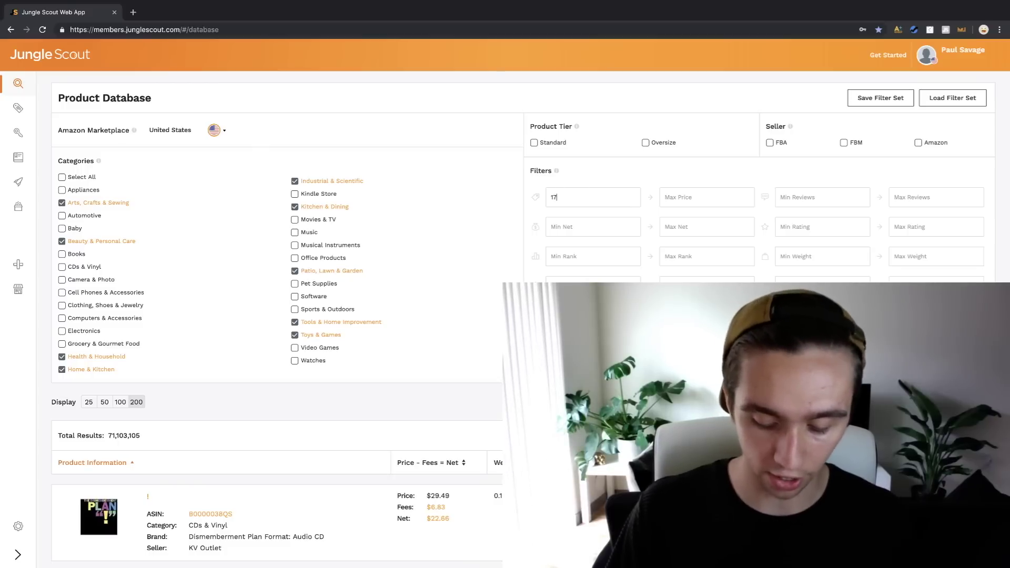
{"action": "type", "text": ".23"}
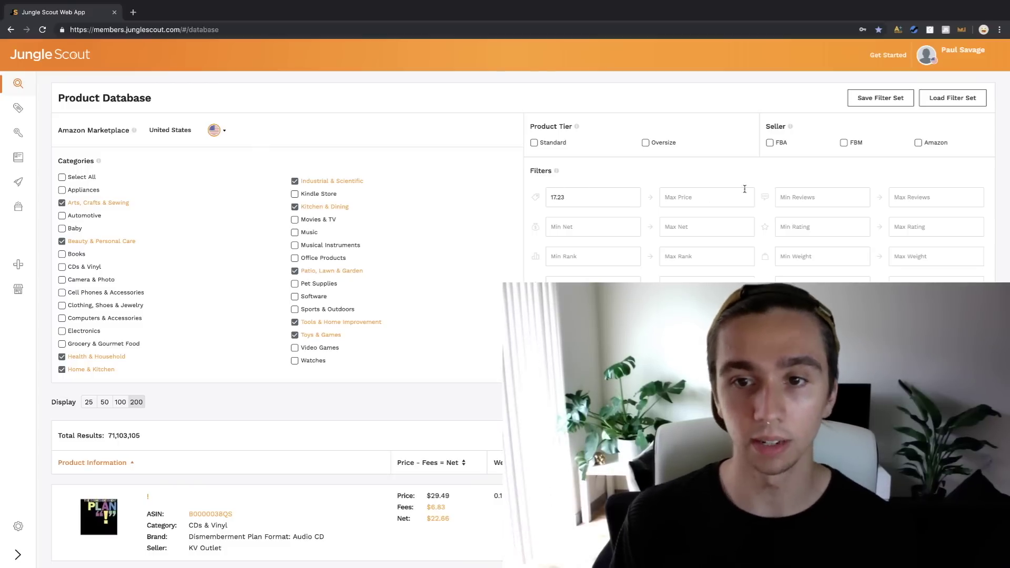
{"action": "left_click", "coordinate": [734, 198]}
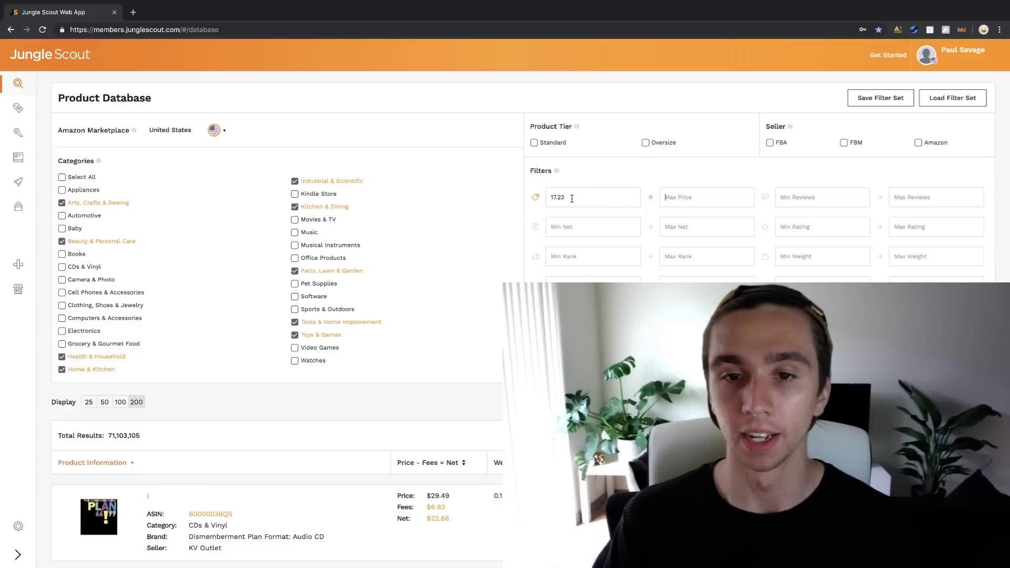
{"action": "left_click", "coordinate": [570, 196]}
{"action": "left_click", "coordinate": [586, 200]}
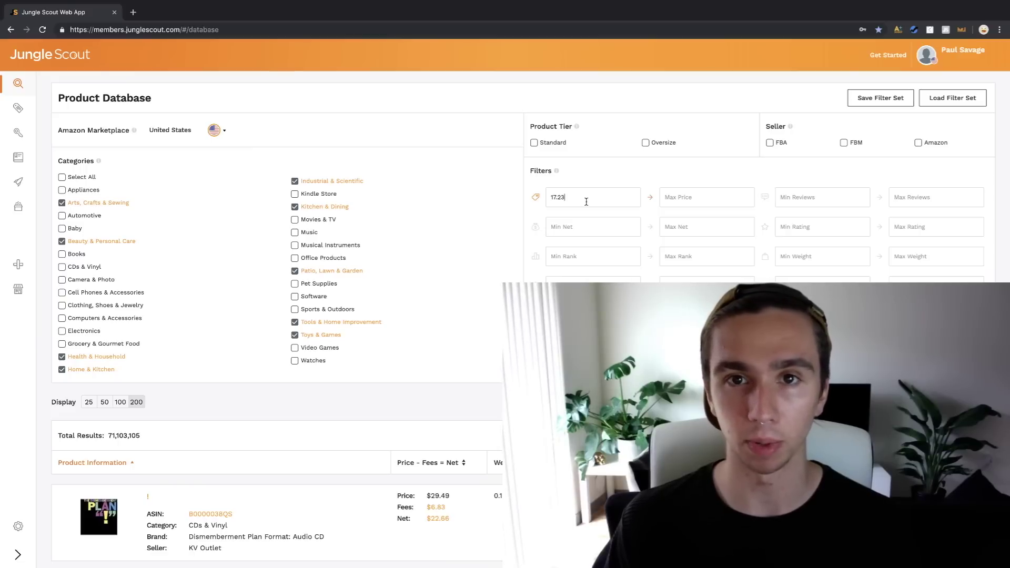
{"action": "left_click", "coordinate": [682, 199]}
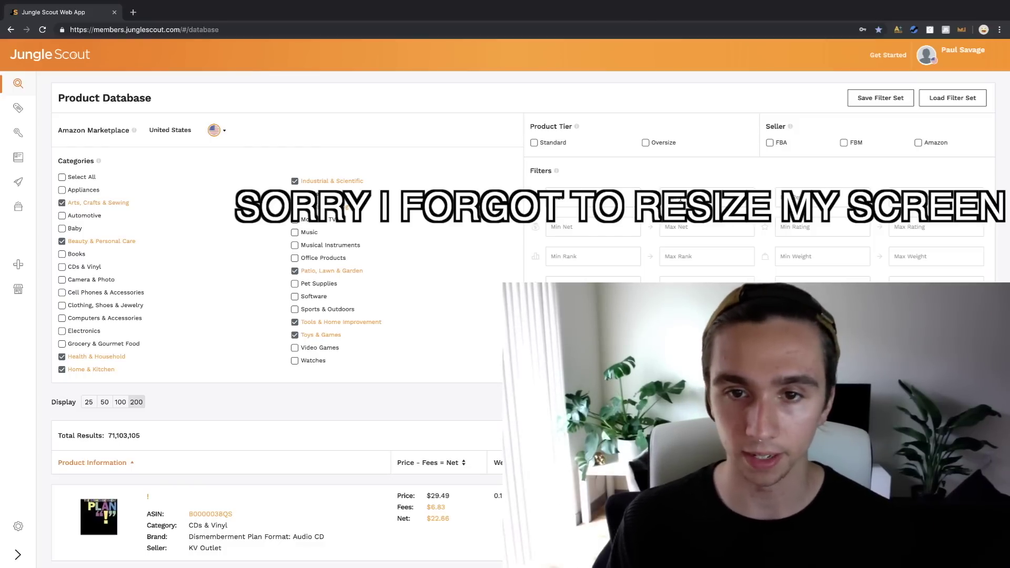
- Change the price filter to a minimum of 17 and a maximum of 35
{"action": "left_click", "coordinate": [556, 198]}
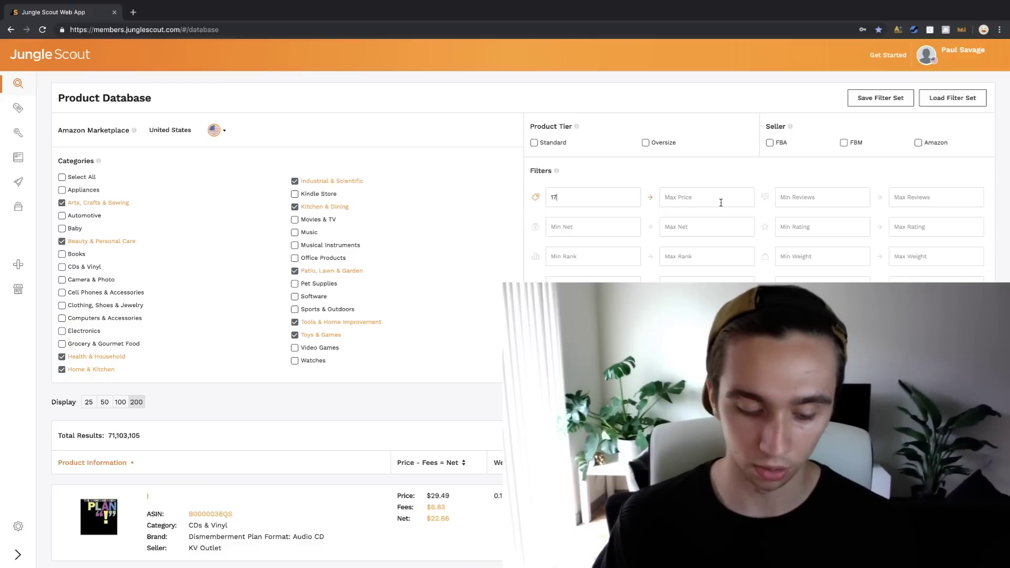
{"action": "type", "text": "35"}
{"action": "key", "text": "Tab"}
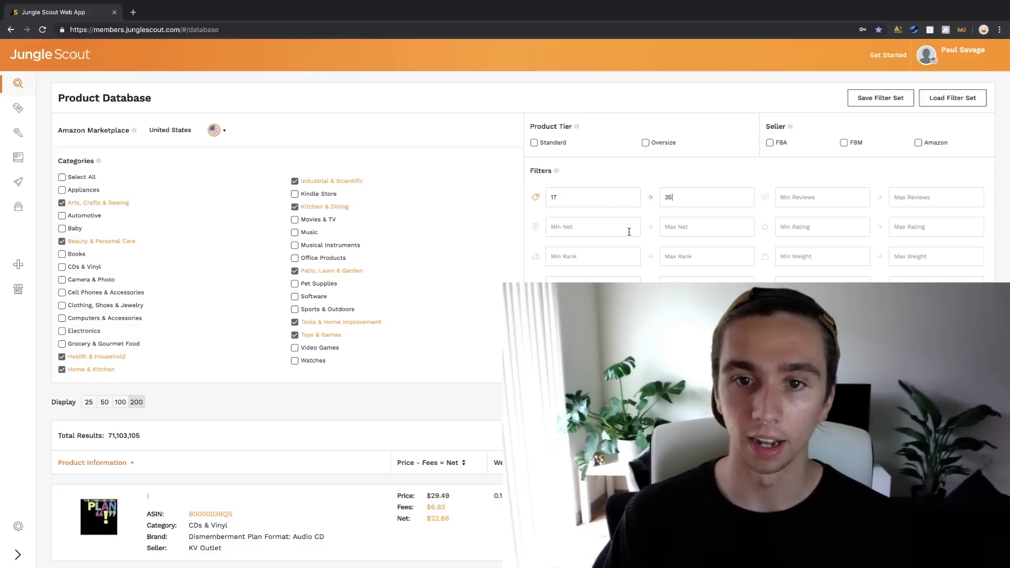
- Refine the minimum price filter to the non-rounded value 17.23
{"action": "left_click", "coordinate": [579, 202]}
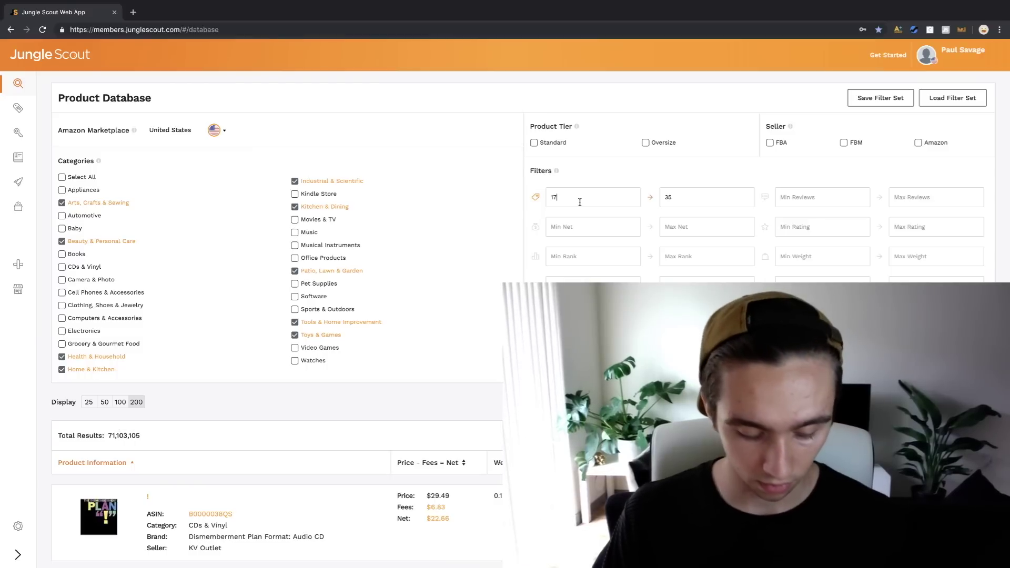
{"action": "type", "text": "."}
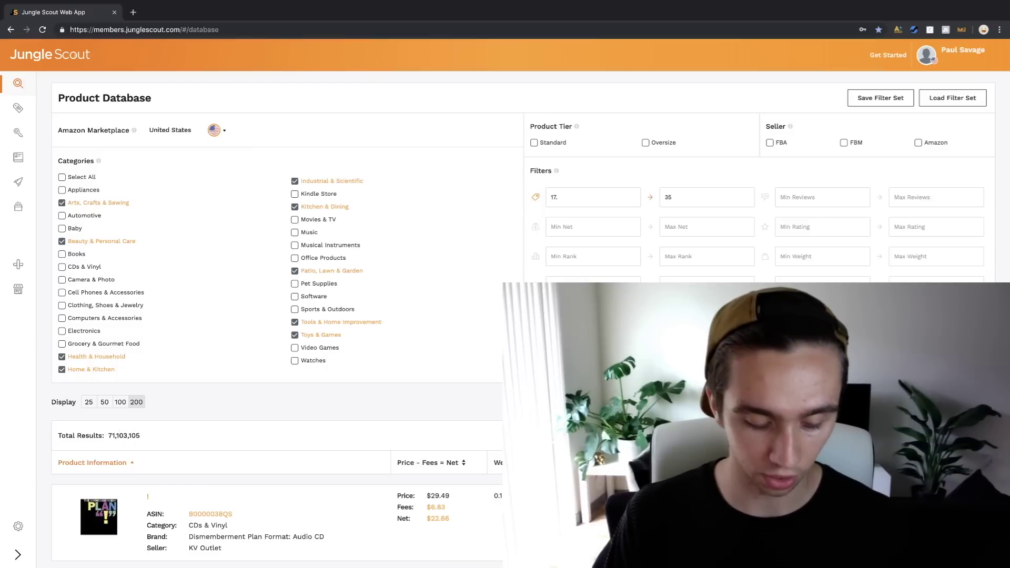
{"action": "type", "text": "22"}
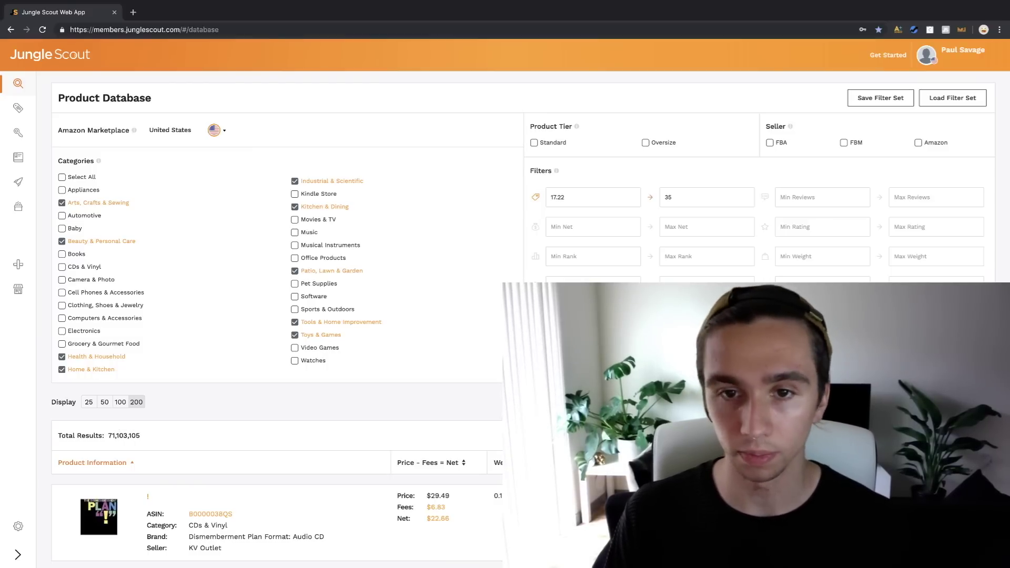
{"action": "key", "text": "BackSpace"}
{"action": "key", "text": "BackSpace"}
{"action": "key", "text": "BackSpace"}
{"action": "type", "text": "5"}
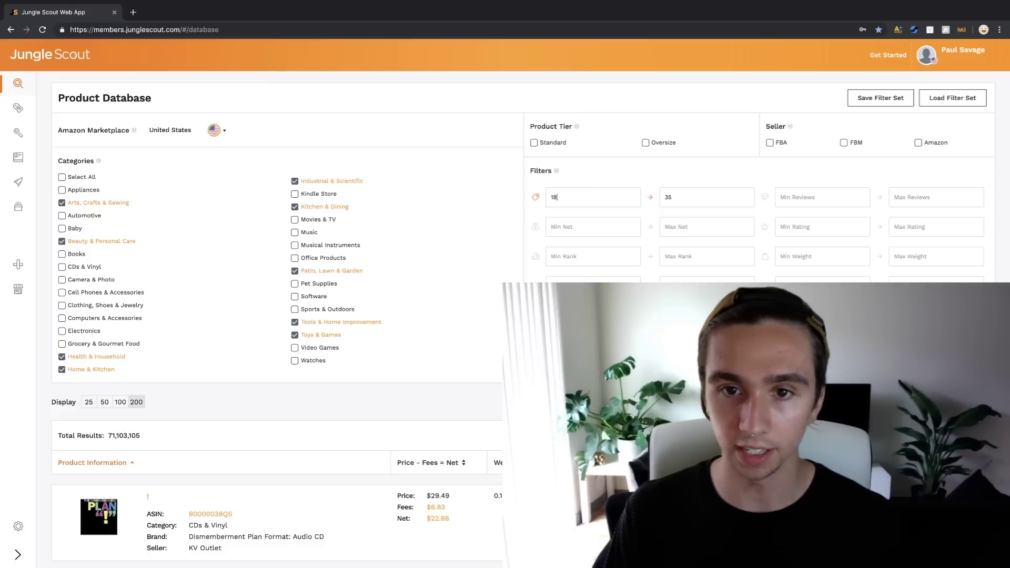
{"action": "key", "text": "BackSpace"}
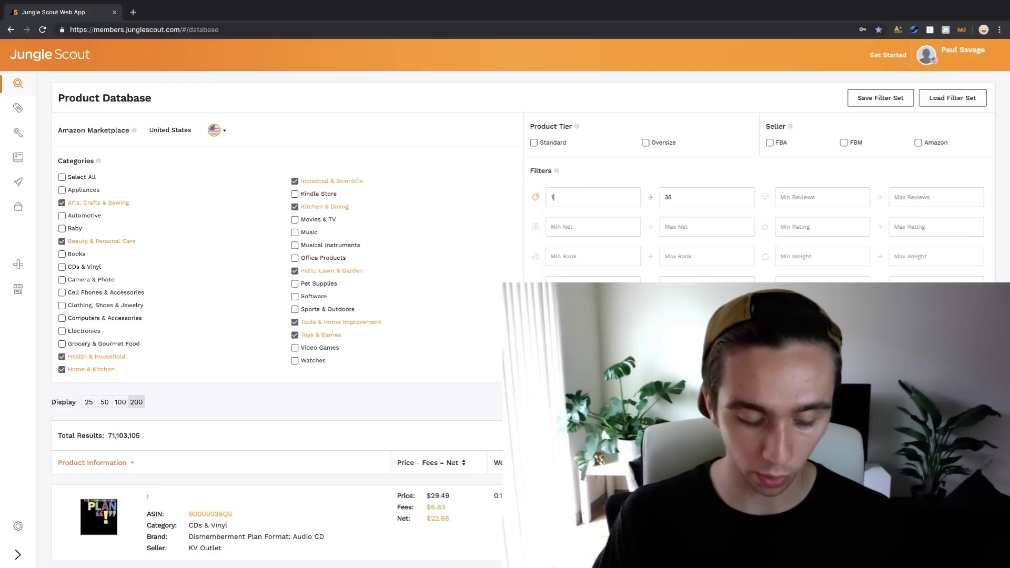
{"action": "type", "text": "7.23"}
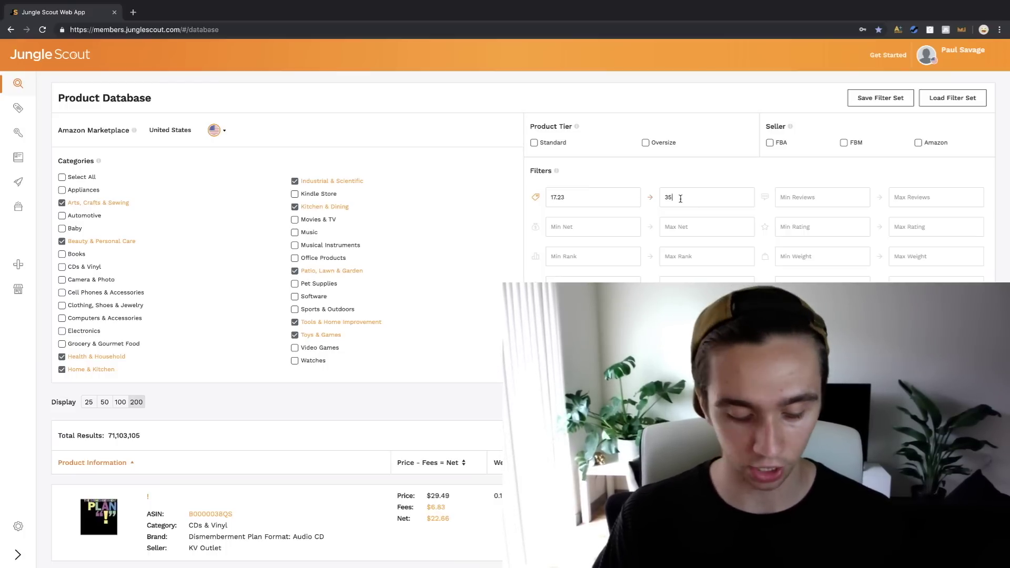
- Refine the maximum price filter to 35.23
{"action": "left_click", "coordinate": [680, 199]}
{"action": "type", "text": "35."}
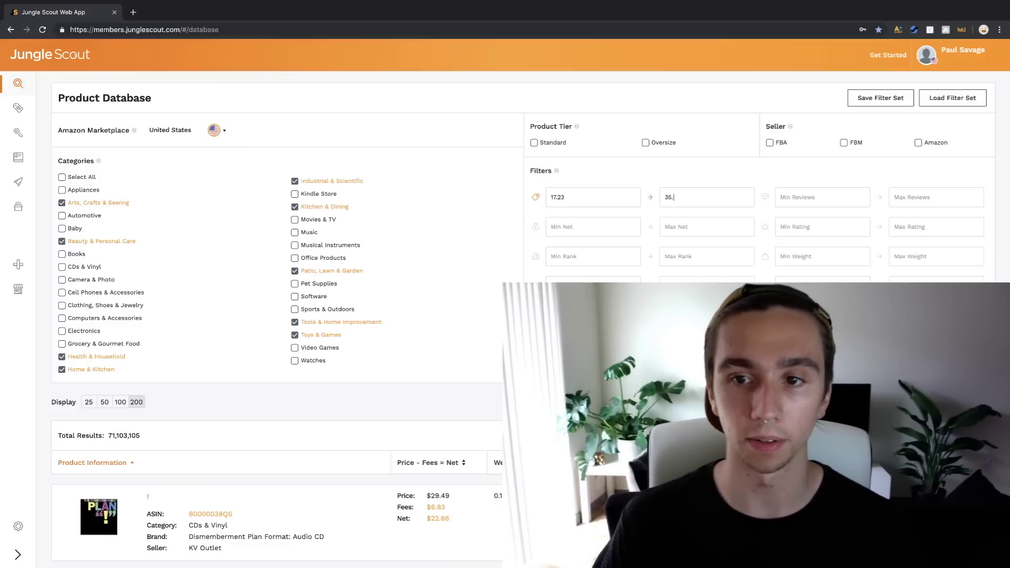
{"action": "type", "text": "23"}
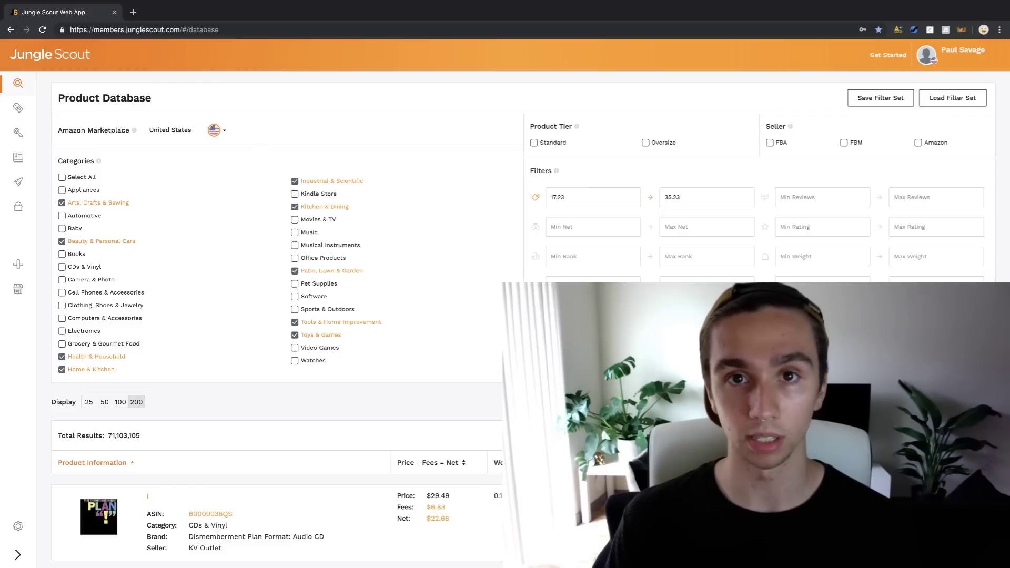
- Try maximum review limits of 231, 75 and 50 in the filters
{"action": "left_click", "coordinate": [952, 201]}
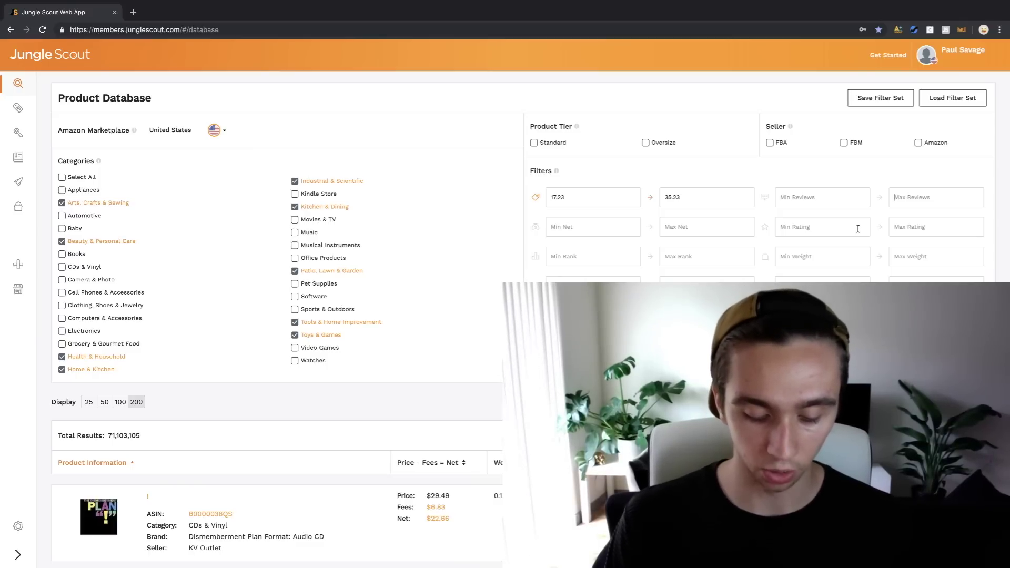
{"action": "type", "text": "23"}
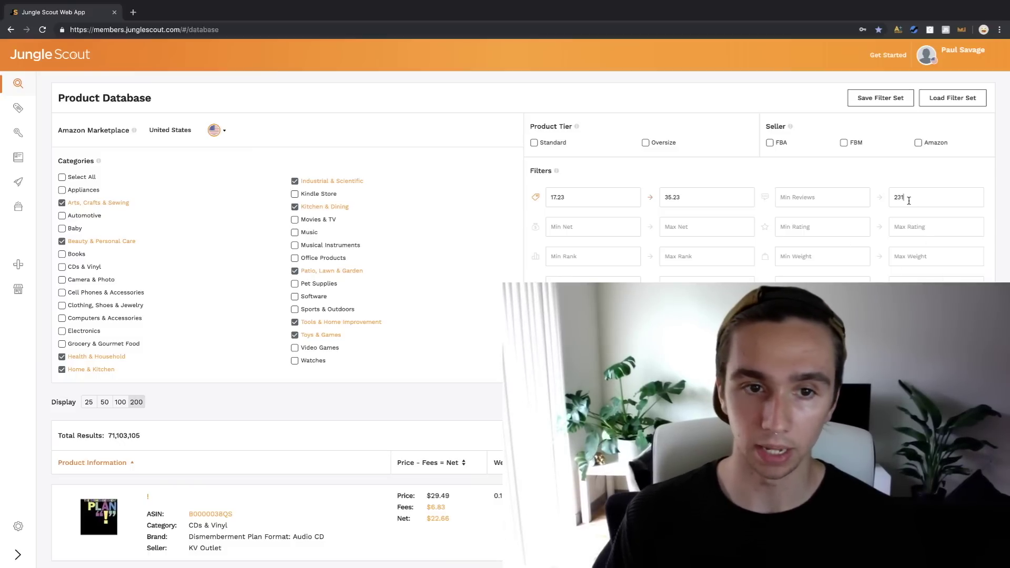
{"action": "key", "text": "BackSpace"}
{"action": "key", "text": "BackSpace"}
{"action": "key", "text": "BackSpace"}
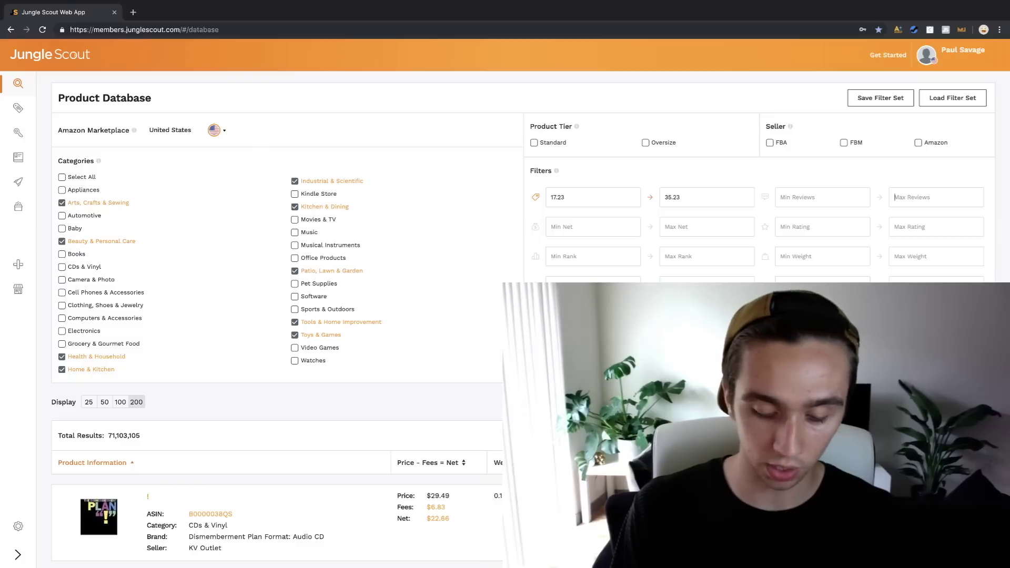
{"action": "type", "text": "75"}
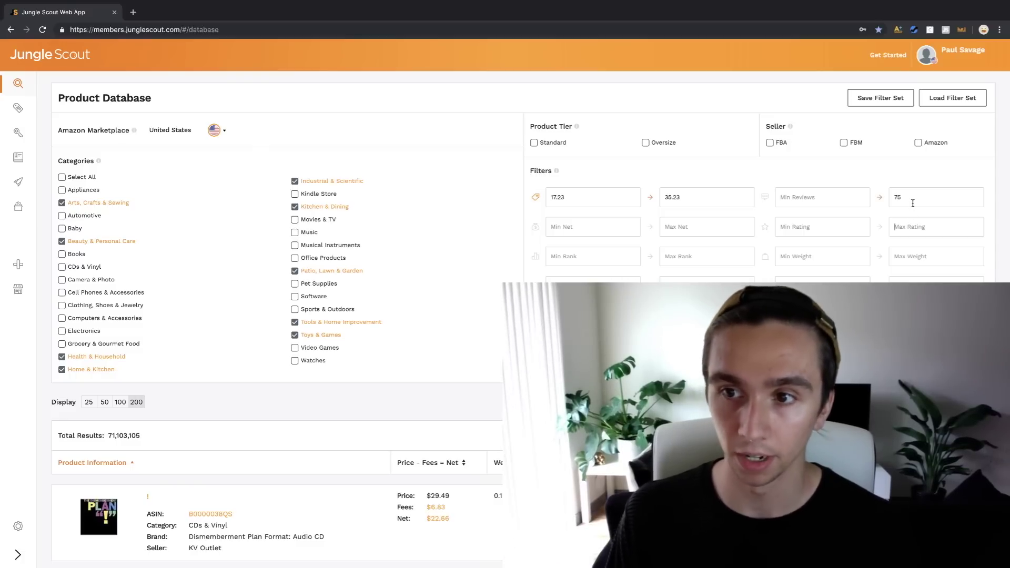
{"action": "key", "text": "BackSpace"}
{"action": "key", "text": "BackSpace"}
{"action": "type", "text": "50"}
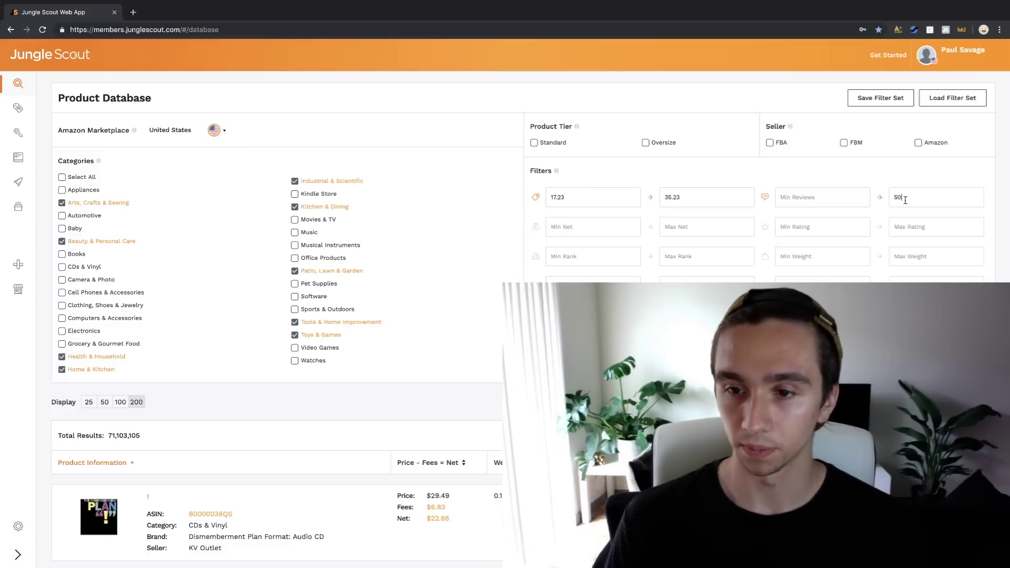
- Set the maximum number of reviews to 231 and the maximum weight to 1
{"action": "key", "text": "BackSpace"}
{"action": "key", "text": "BackSpace"}
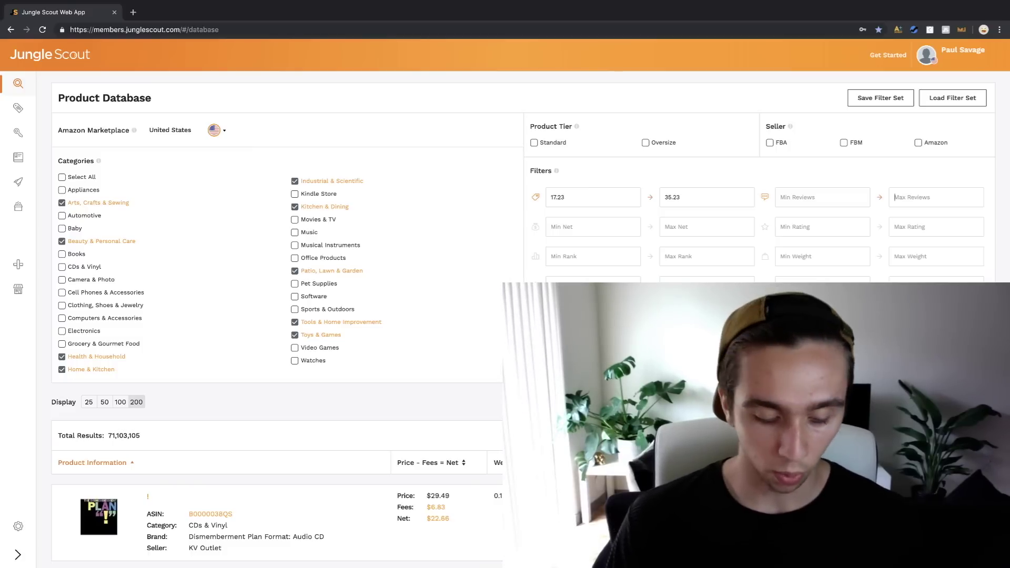
{"action": "type", "text": "231"}
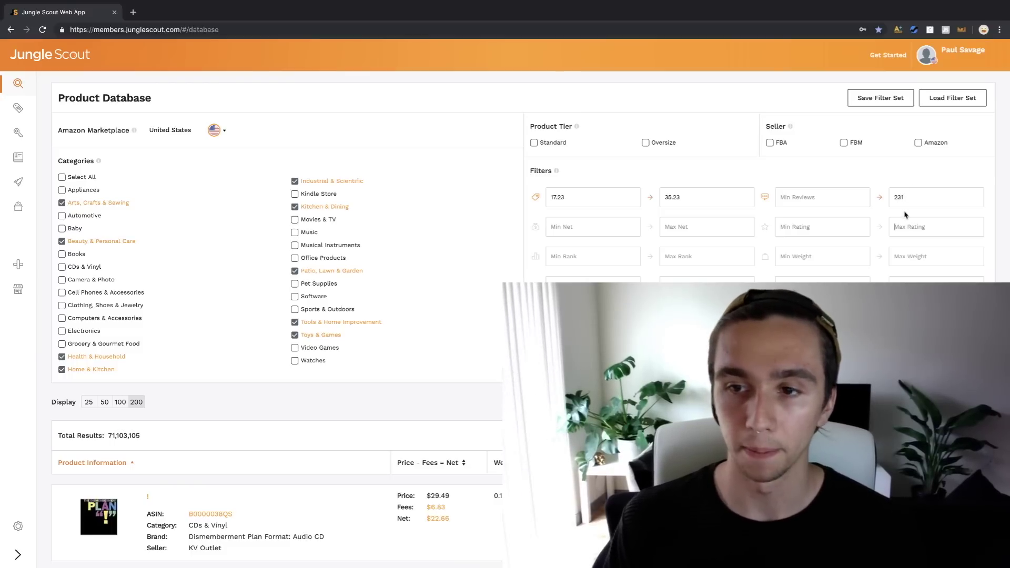
{"action": "left_click", "coordinate": [910, 261]}
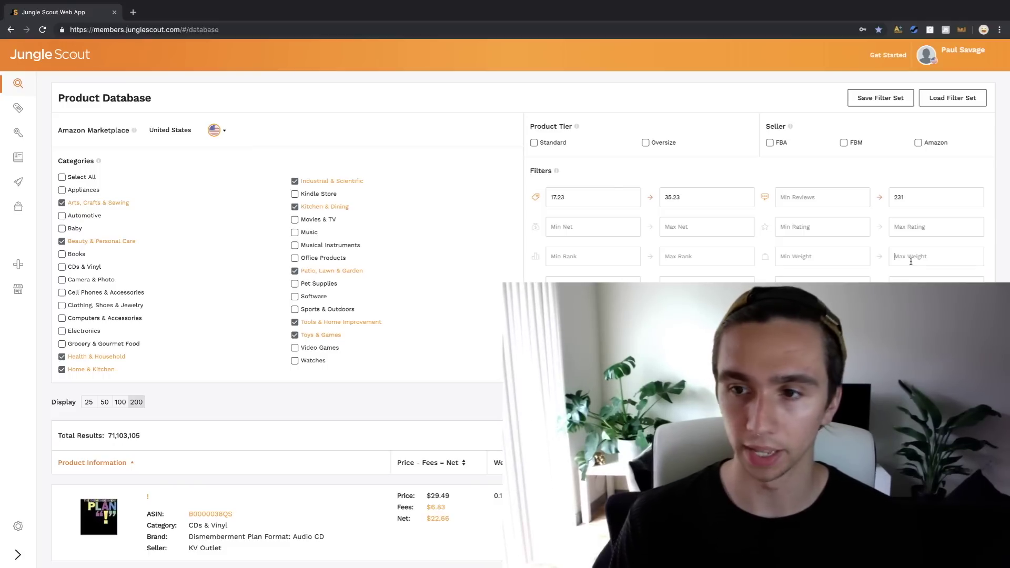
{"action": "type", "text": "1"}
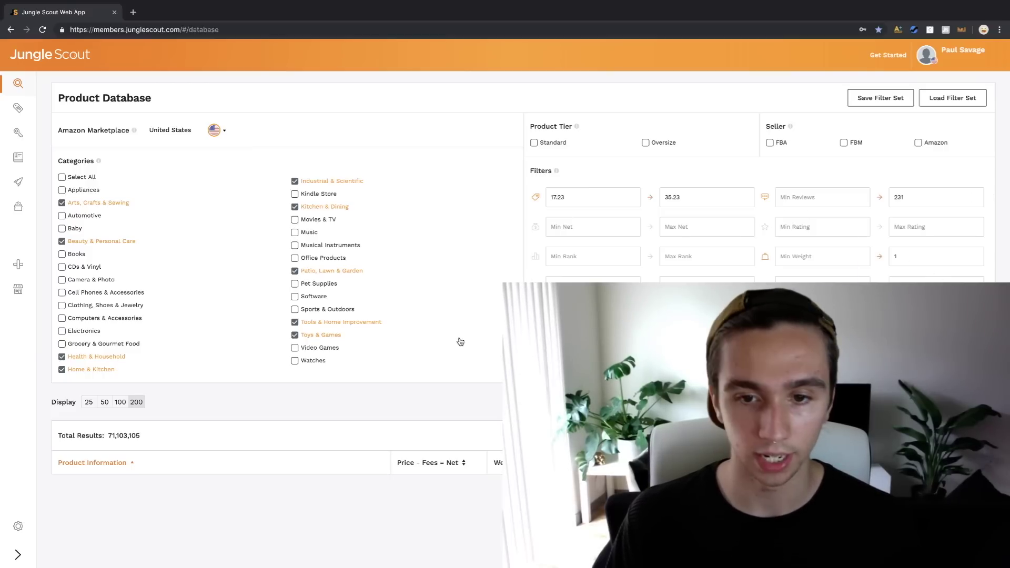
- Browse the filtered product results and open the Amazon listing for the 12-pack Multi Color Light-Up LED Ice Cubes
{"action": "scroll", "coordinate": [460, 294], "scroll_direction": "down", "scroll_amount": 7}
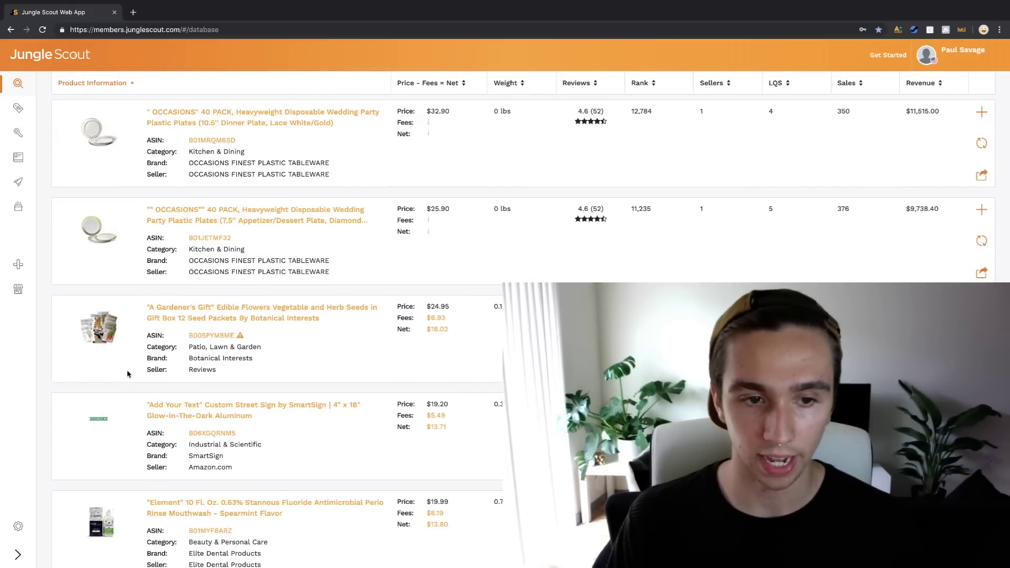
{"action": "scroll", "coordinate": [121, 333], "scroll_direction": "down", "scroll_amount": 13}
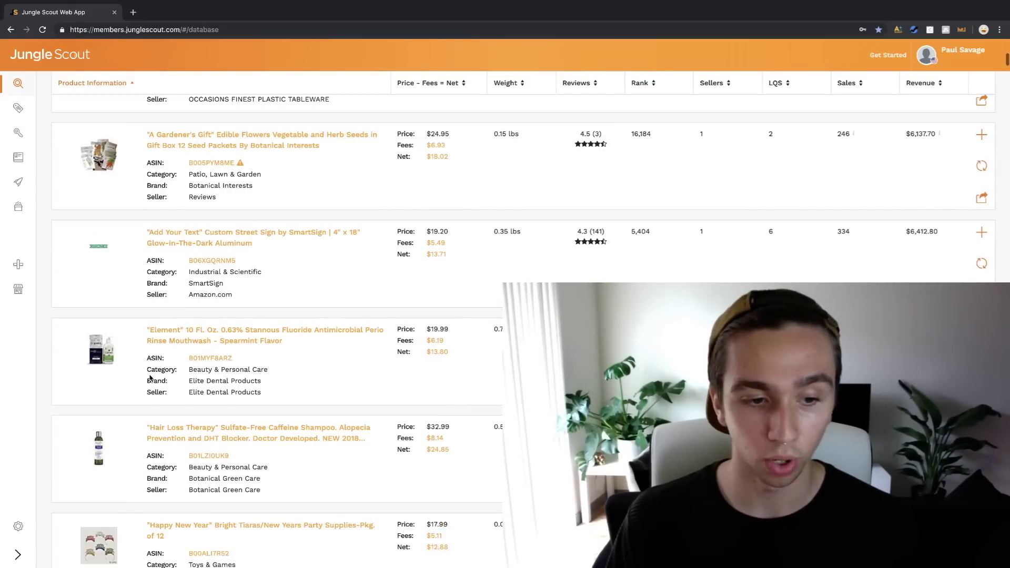
{"action": "scroll", "coordinate": [150, 375], "scroll_direction": "down", "scroll_amount": 15}
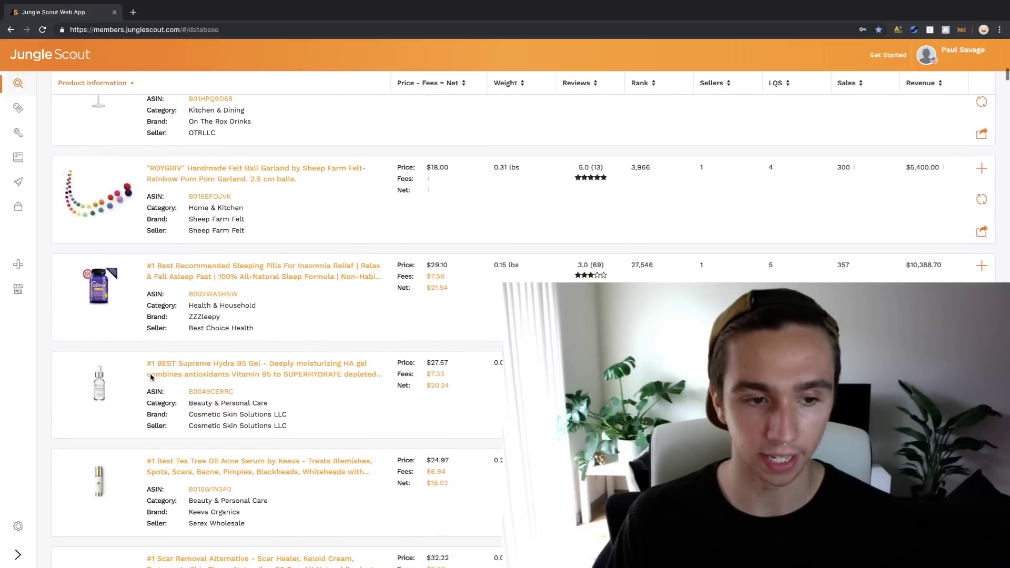
{"action": "scroll", "coordinate": [129, 358], "scroll_direction": "down", "scroll_amount": 8}
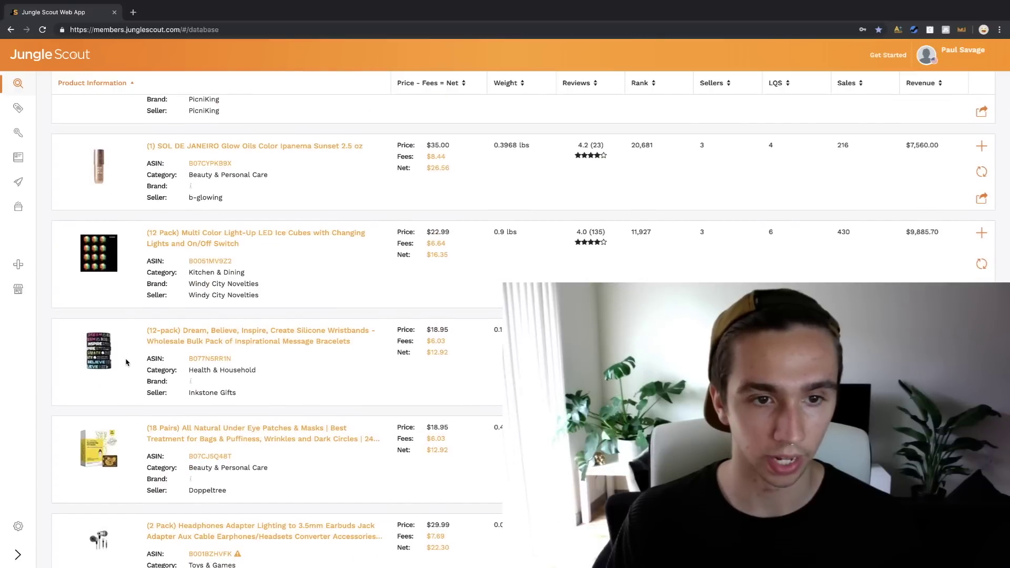
{"action": "scroll", "coordinate": [311, 238], "scroll_direction": "down", "scroll_amount": 1}
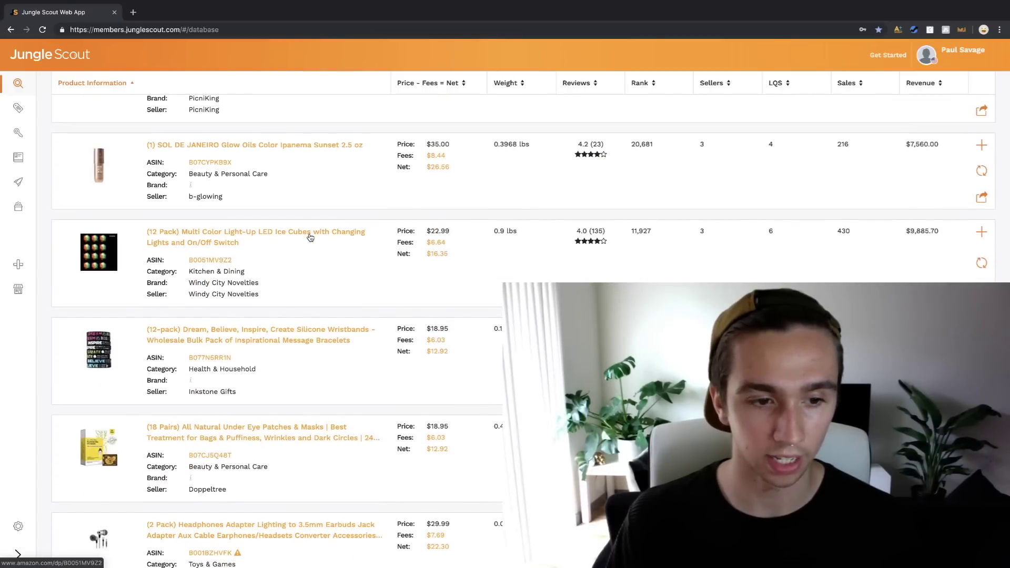
{"action": "left_click", "coordinate": [310, 237]}
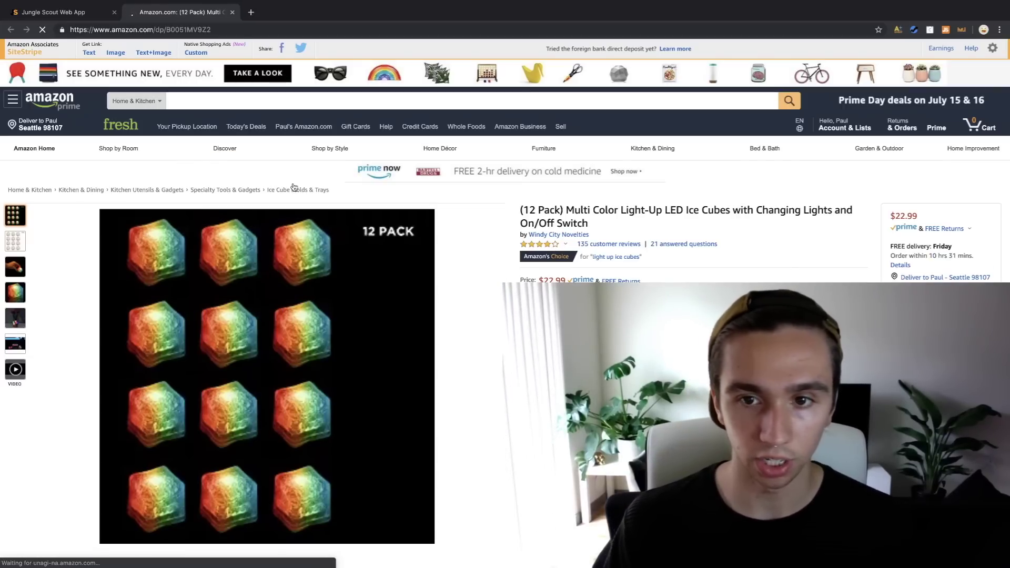
- Set the Amazon search scope to All Departments
{"action": "left_click", "coordinate": [157, 101]}
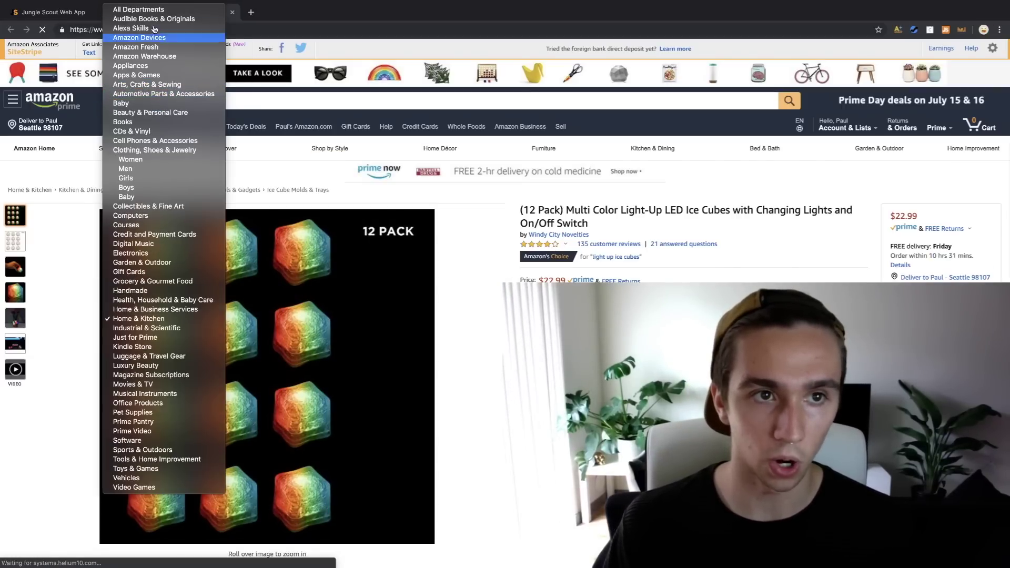
{"action": "left_click", "coordinate": [153, 9]}
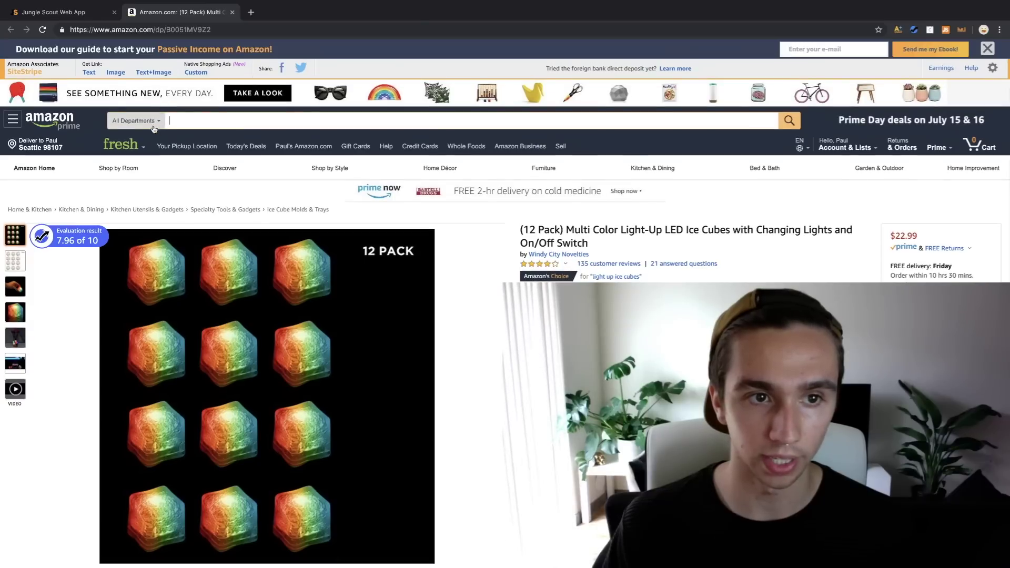
{"action": "left_click", "coordinate": [158, 121]}
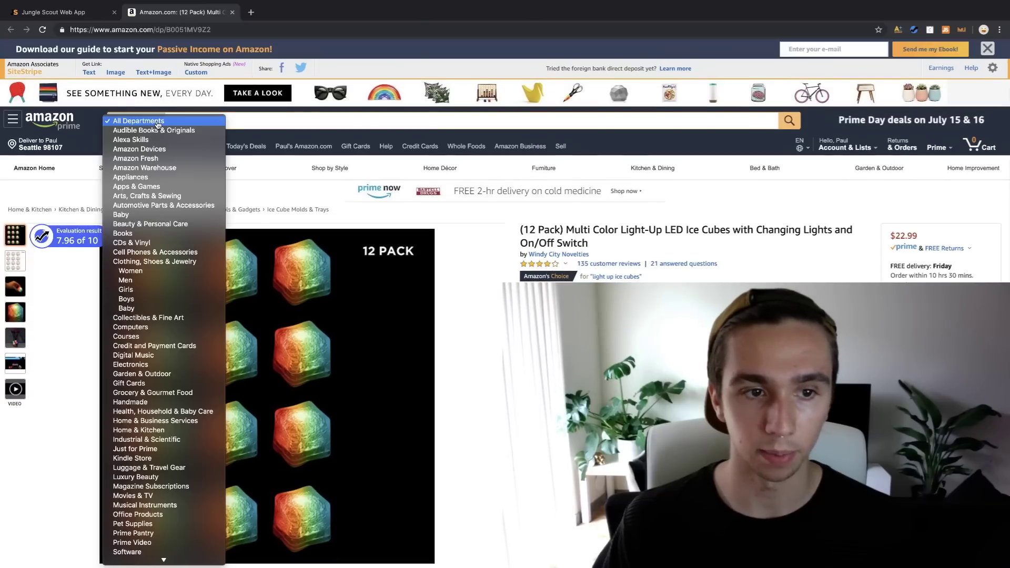
{"action": "left_click", "coordinate": [160, 348]}
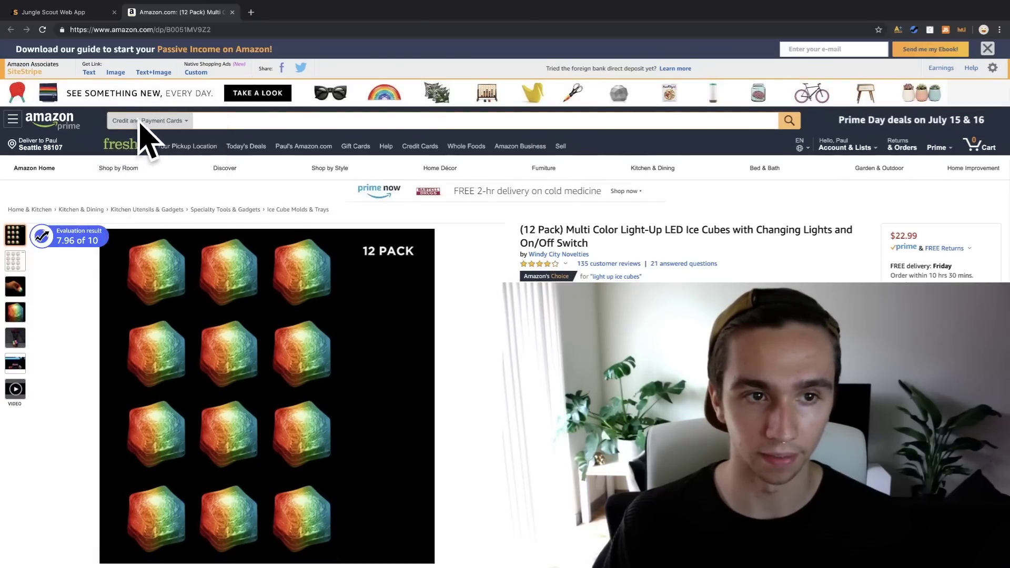
{"action": "left_click", "coordinate": [147, 121]}
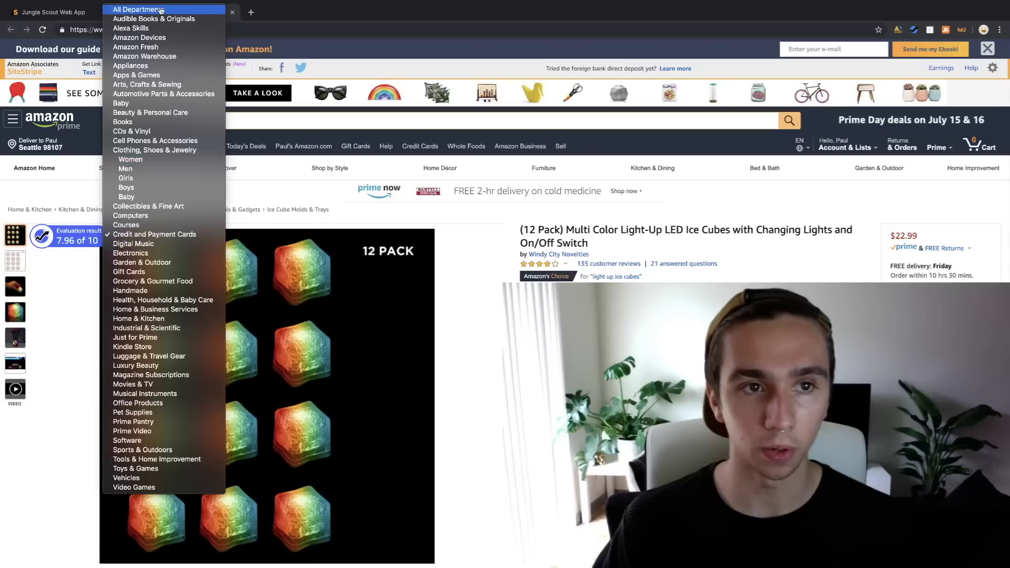
{"action": "left_click", "coordinate": [139, 10]}
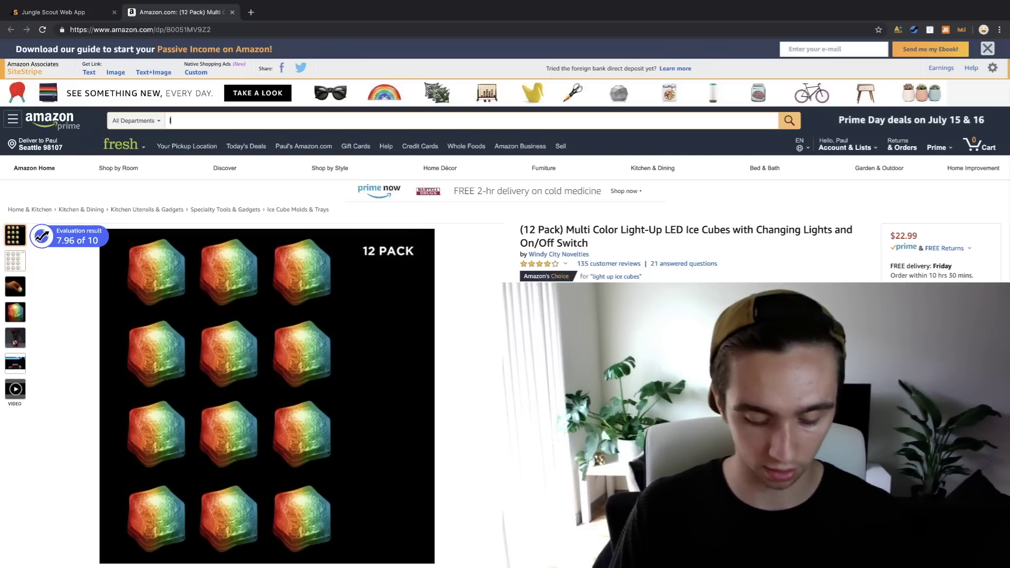
- Search Amazon for "led ice cubes"
{"action": "type", "text": "led ice cubes"}
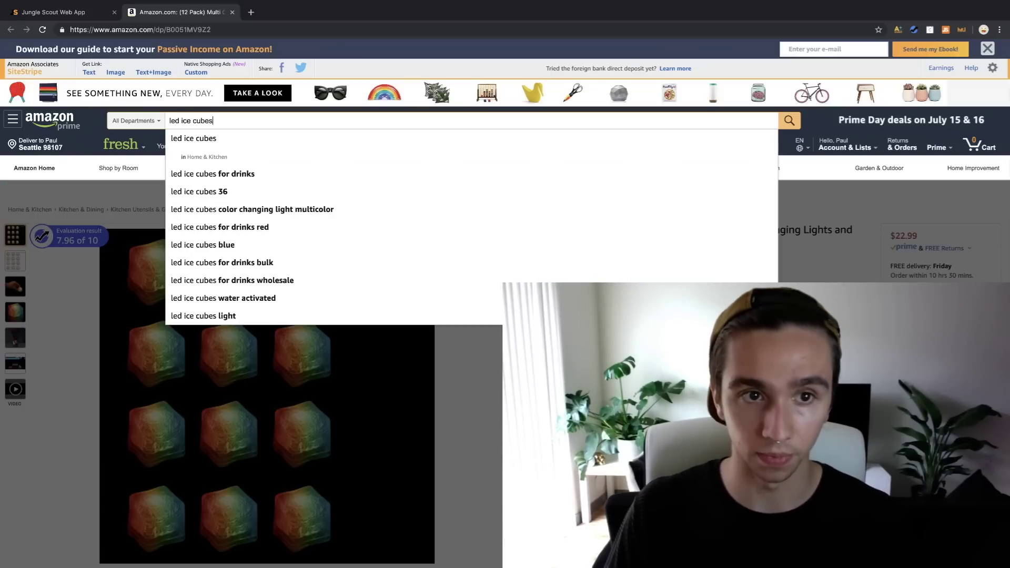
{"action": "key", "text": "Return"}
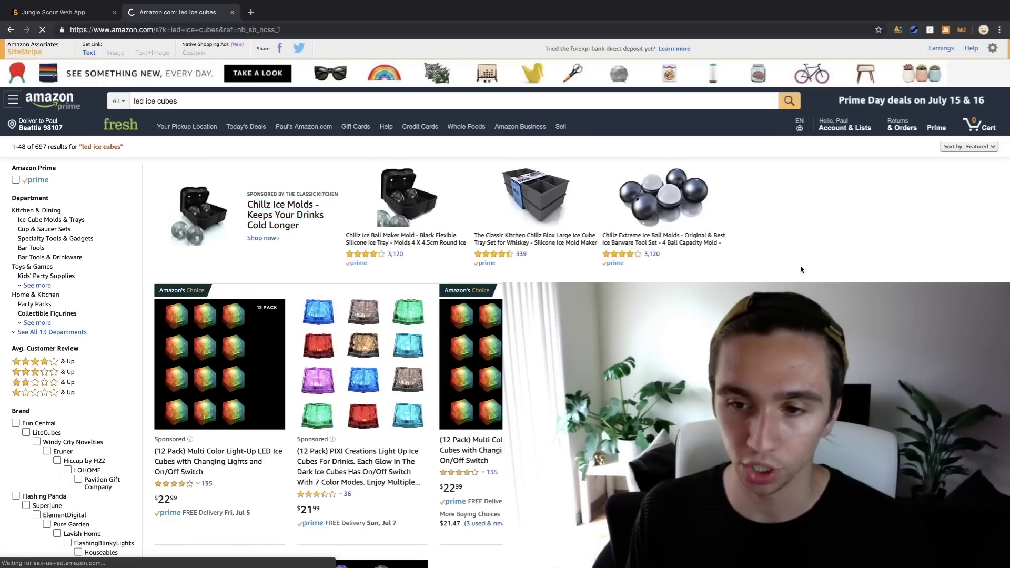
- Run the Jungle Scout extension on the search results and remove the first two sponsored listings from its table
{"action": "scroll", "coordinate": [801, 270], "scroll_direction": "down", "scroll_amount": 1}
{"action": "left_click", "coordinate": [898, 29]}
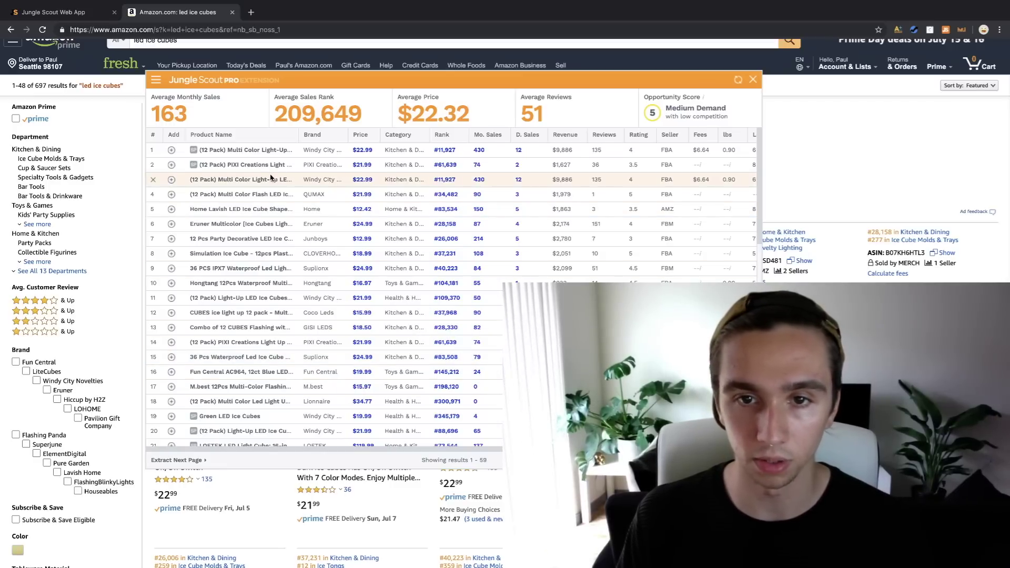
{"action": "left_click", "coordinate": [153, 164]}
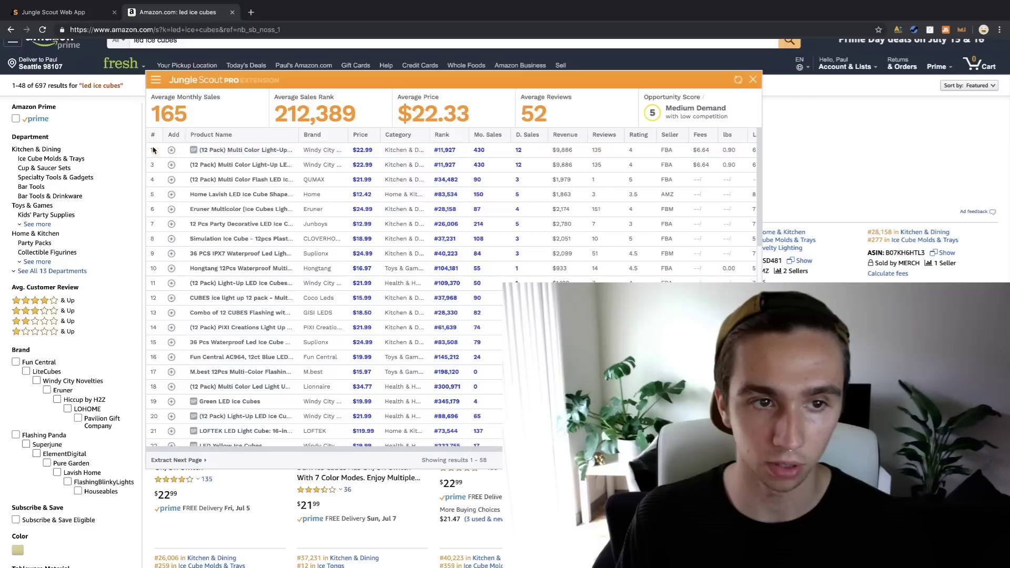
{"action": "left_click", "coordinate": [153, 152]}
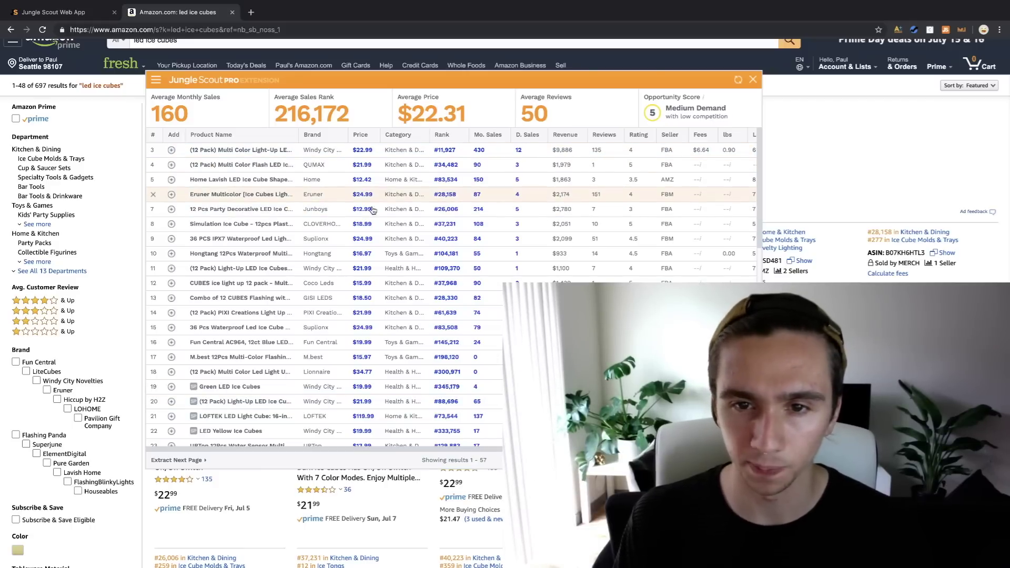
- Review the remaining LED ice cube listings in the extension's table, checking product previews for relevance, including the LOFTEK LED Light Cube
{"action": "mouse_move", "coordinate": [223, 211]}
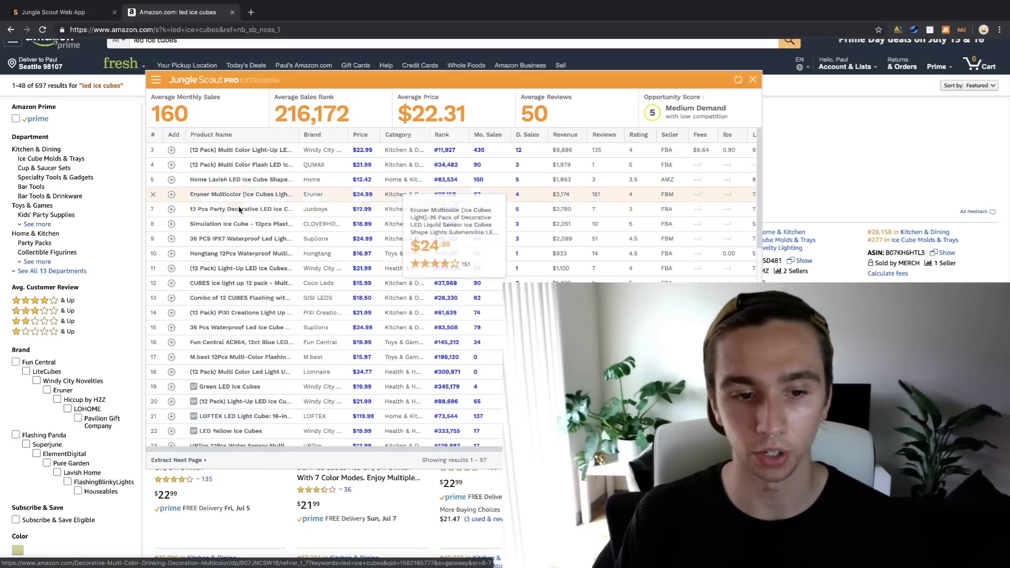
{"action": "mouse_move", "coordinate": [259, 422]}
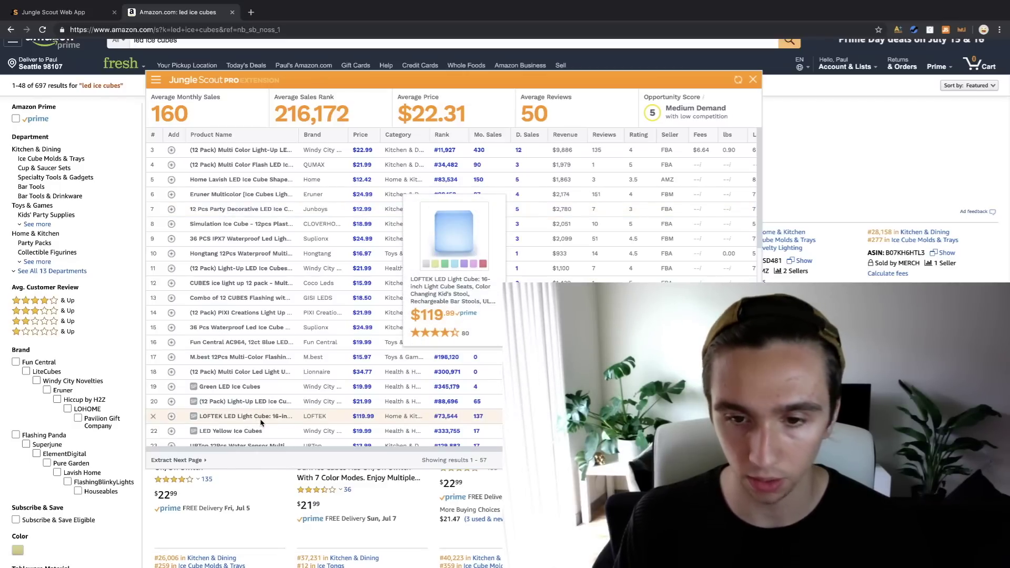
{"action": "scroll", "coordinate": [263, 428], "scroll_direction": "down", "scroll_amount": 1}
{"action": "scroll", "coordinate": [273, 439], "scroll_direction": "up", "scroll_amount": 1}
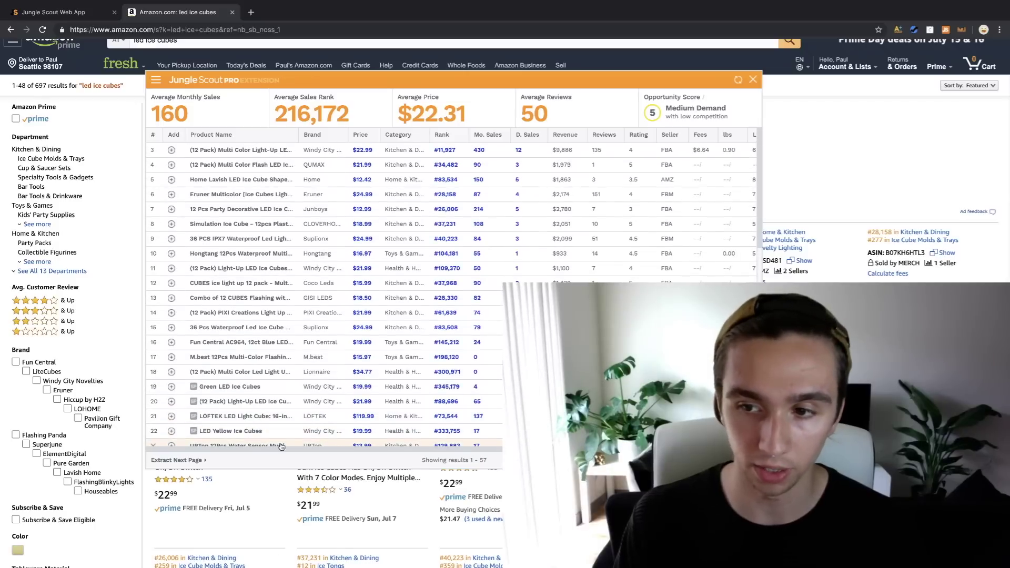
{"action": "scroll", "coordinate": [330, 326], "scroll_direction": "down", "scroll_amount": 3}
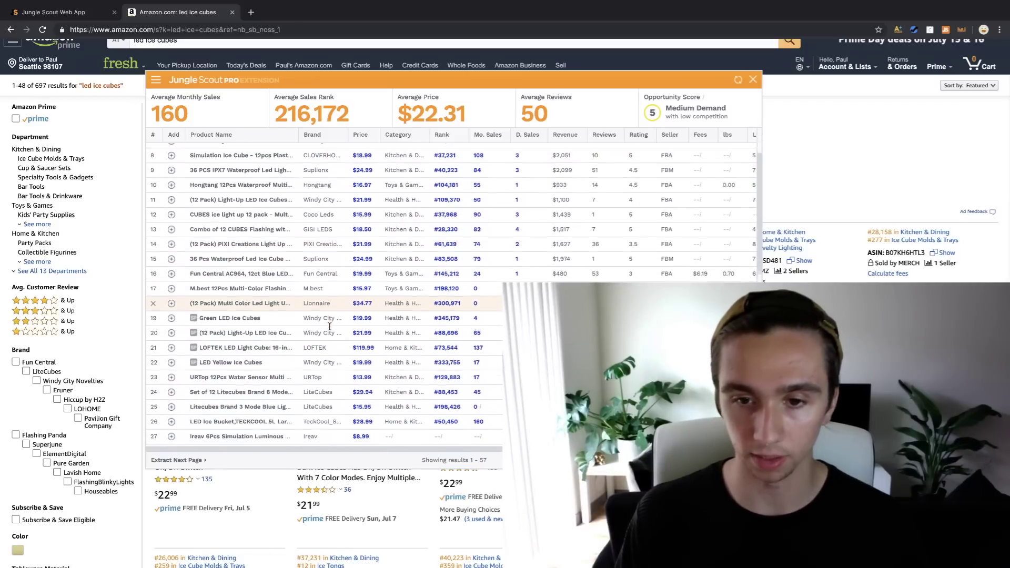
{"action": "mouse_move", "coordinate": [272, 348]}
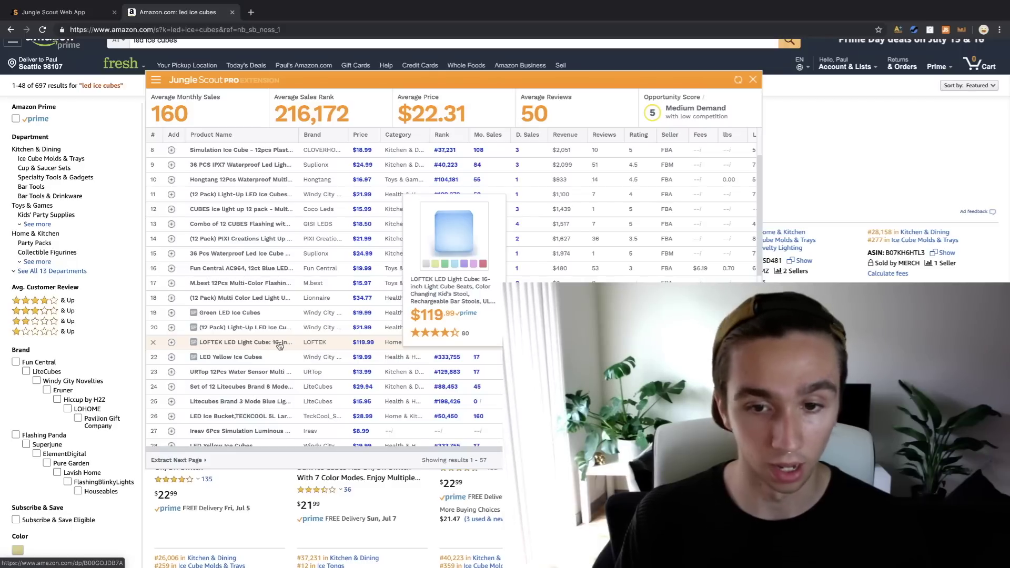
{"action": "scroll", "coordinate": [280, 346], "scroll_direction": "up", "scroll_amount": 3}
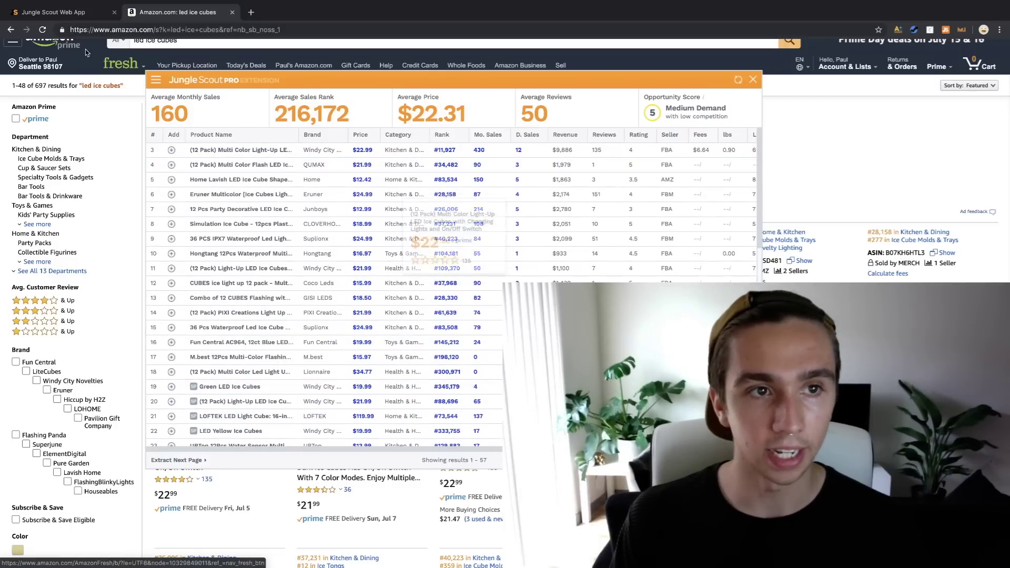
- Return to the Jungle Scout product results and open the 5-pack Mesh Food Tents listing in a separate tab, staying on the database page
{"action": "left_click", "coordinate": [63, 11]}
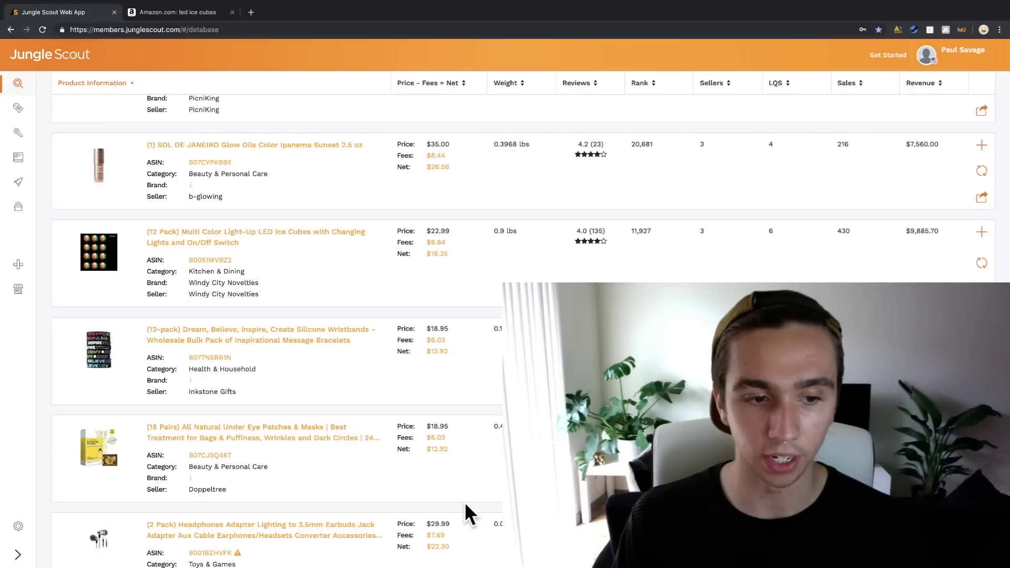
{"action": "scroll", "coordinate": [469, 513], "scroll_direction": "down", "scroll_amount": 7}
{"action": "scroll", "coordinate": [252, 342], "scroll_direction": "down", "scroll_amount": 15}
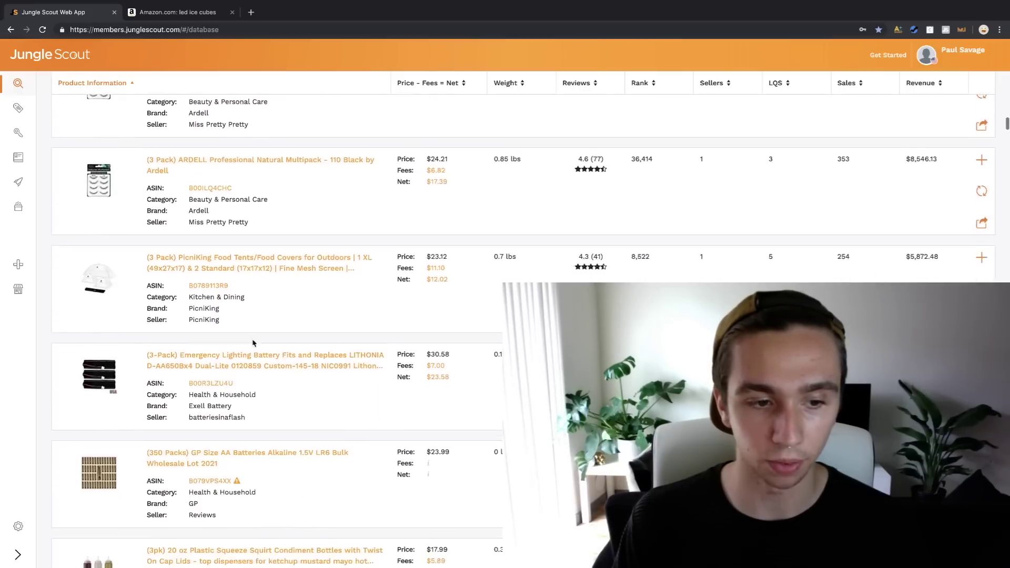
{"action": "scroll", "coordinate": [231, 363], "scroll_direction": "down", "scroll_amount": 5}
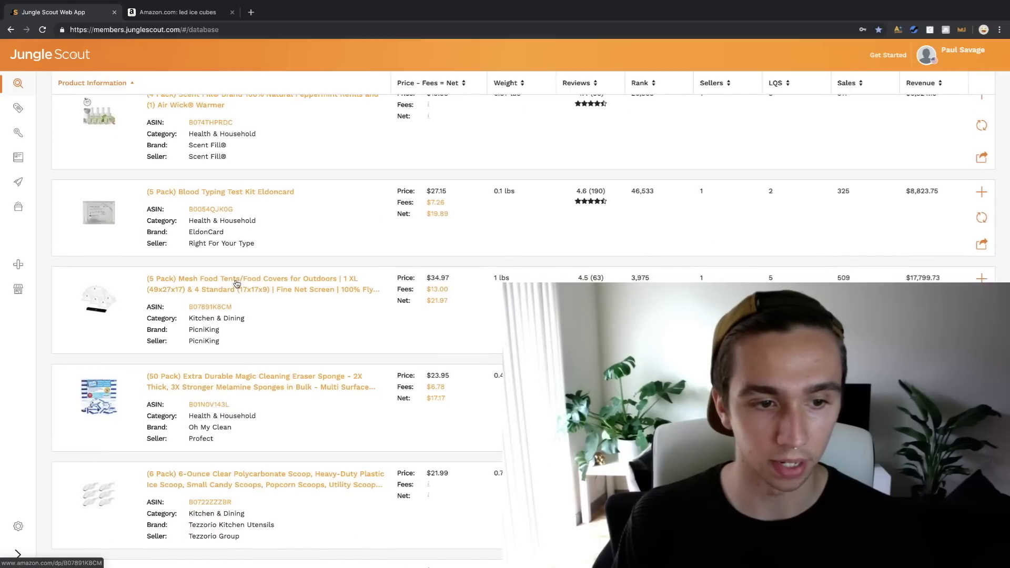
{"action": "left_click", "coordinate": [236, 284]}
{"action": "key", "text": "ctrl+shift+Tab"}
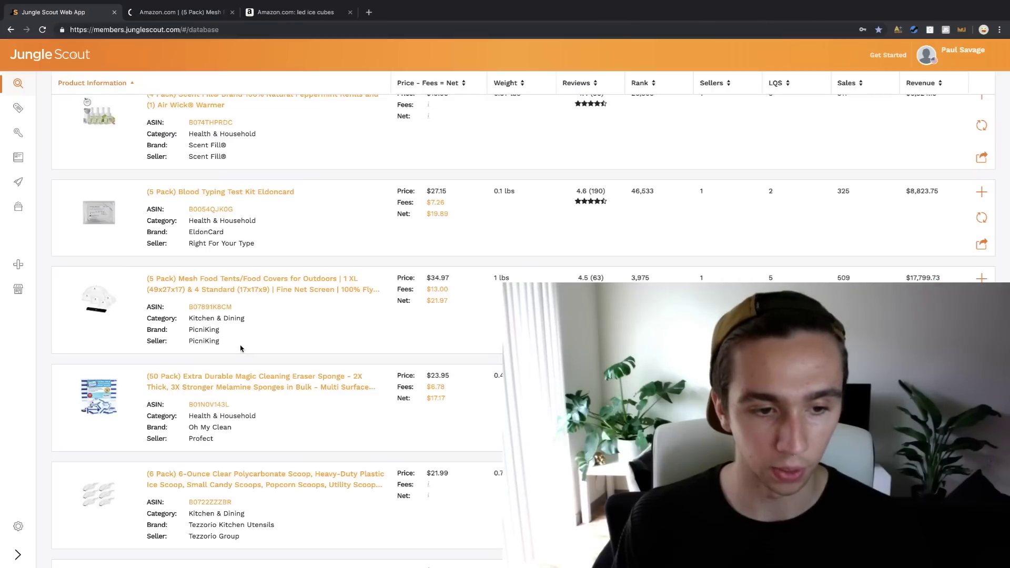
- Scan further through the filtered product results for more opportunities, comparing price, reviews, sales and revenue
{"action": "scroll", "coordinate": [240, 348], "scroll_direction": "down", "scroll_amount": 3}
{"action": "scroll", "coordinate": [271, 232], "scroll_direction": "down", "scroll_amount": 1}
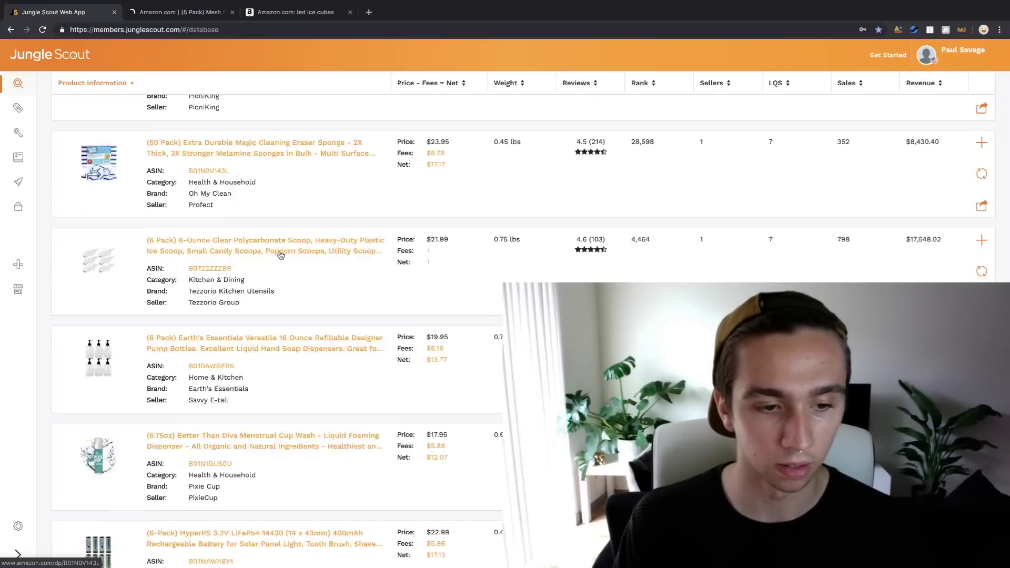
{"action": "scroll", "coordinate": [280, 255], "scroll_direction": "down", "scroll_amount": 10}
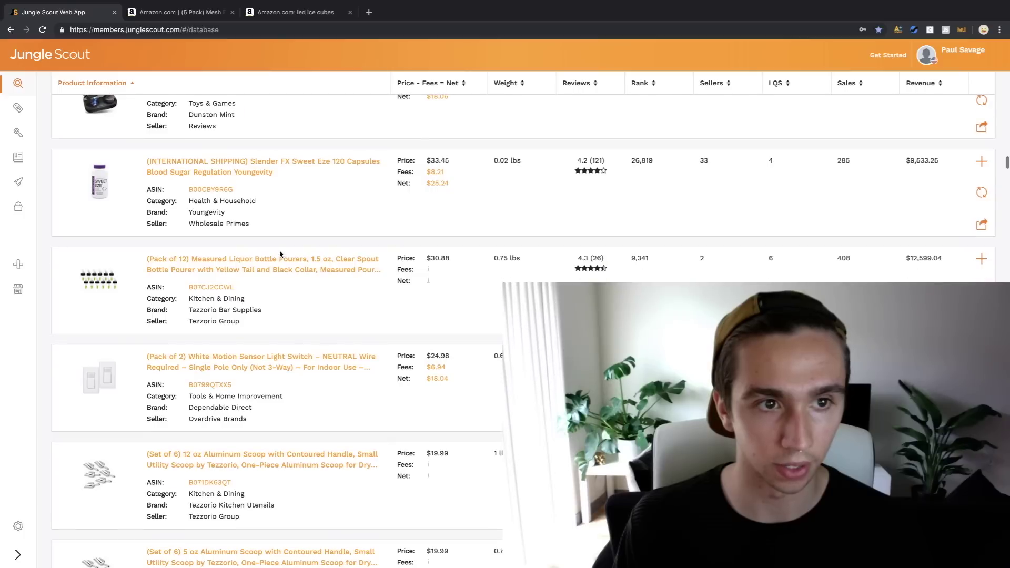
{"action": "scroll", "coordinate": [280, 255], "scroll_direction": "down", "scroll_amount": 12}
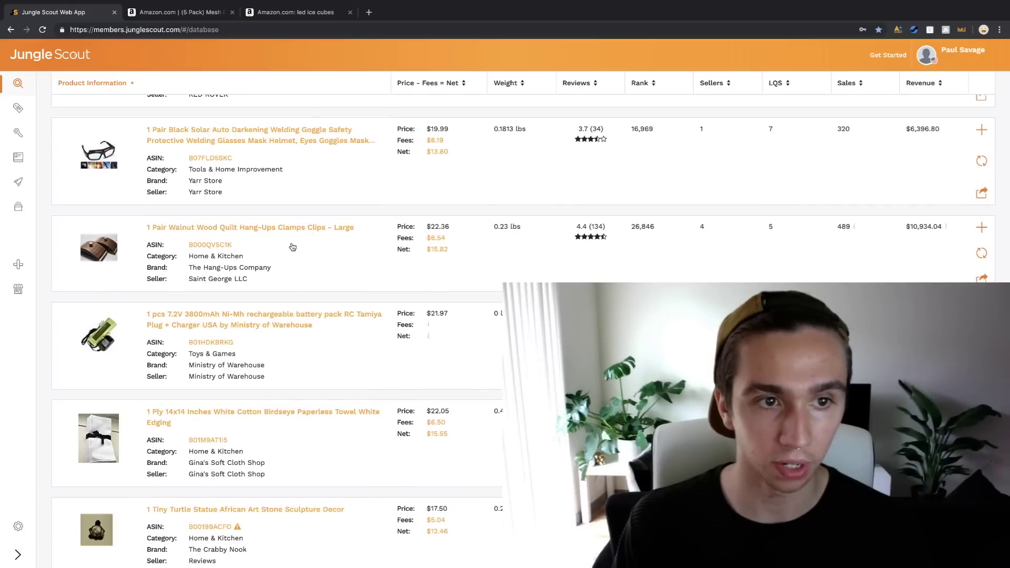
{"action": "scroll", "coordinate": [368, 245], "scroll_direction": "down", "scroll_amount": 2}
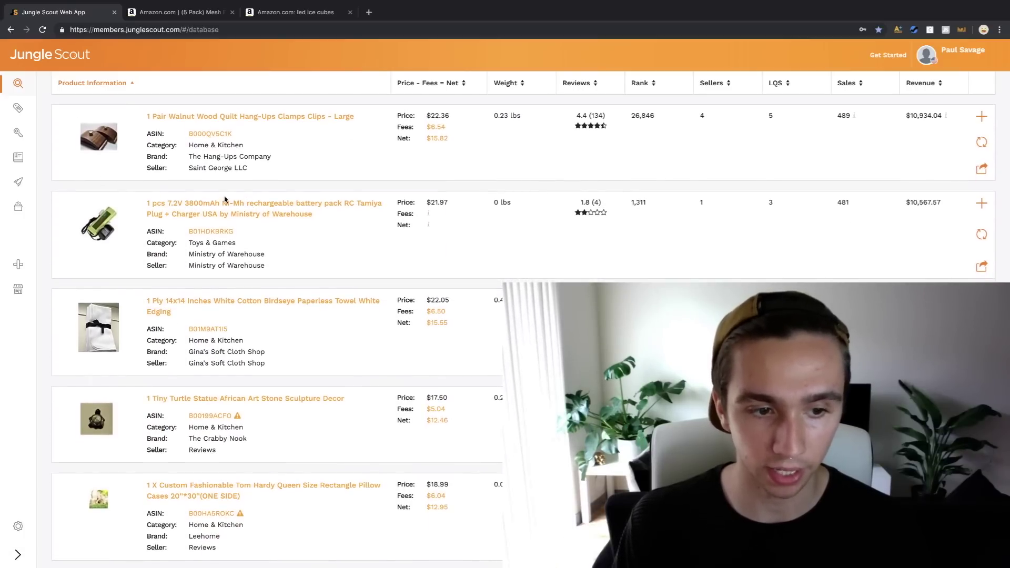
{"action": "scroll", "coordinate": [225, 198], "scroll_direction": "down", "scroll_amount": 10}
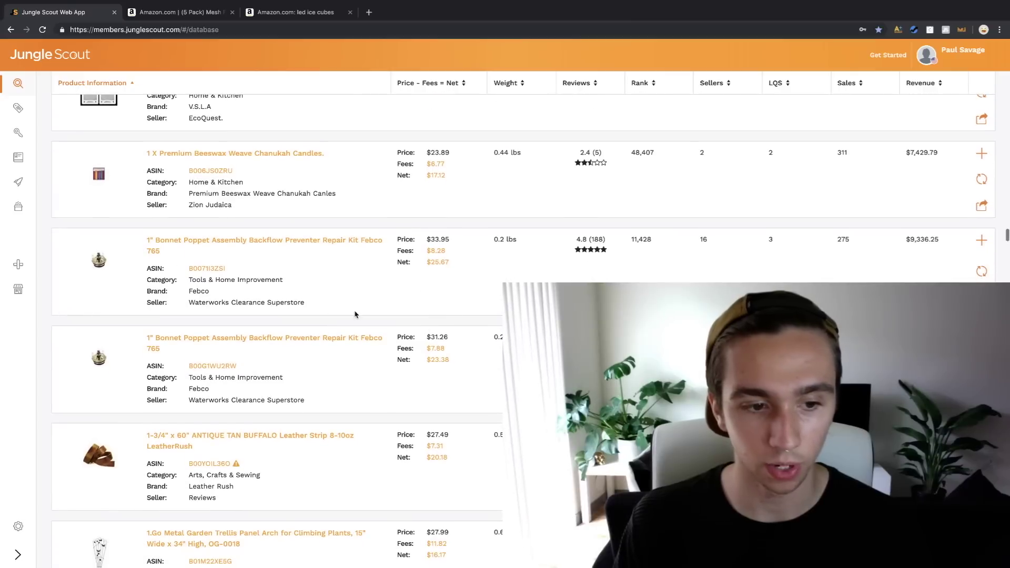
{"action": "scroll", "coordinate": [355, 315], "scroll_direction": "down", "scroll_amount": 10}
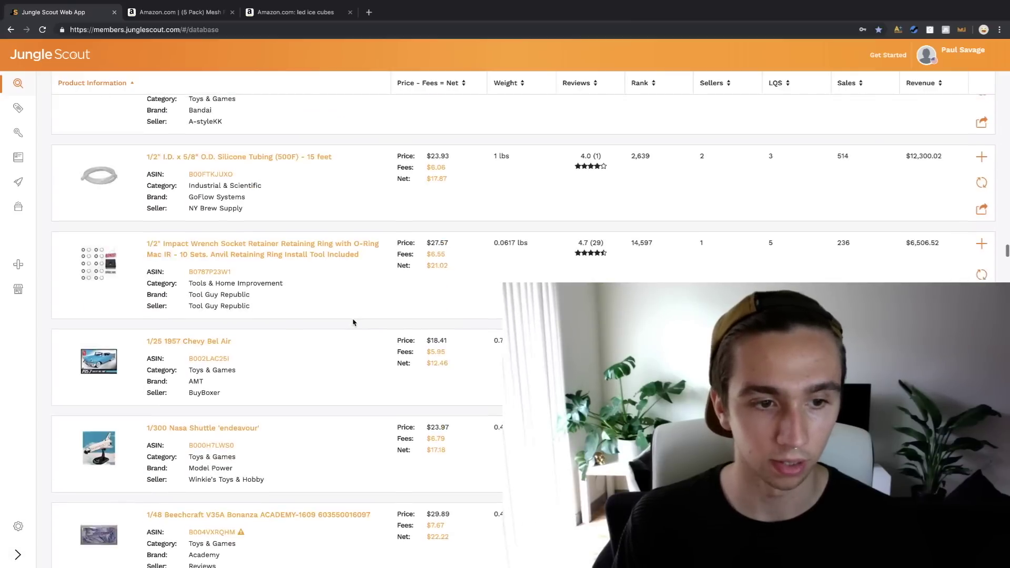
{"action": "scroll", "coordinate": [353, 322], "scroll_direction": "down", "scroll_amount": 7}
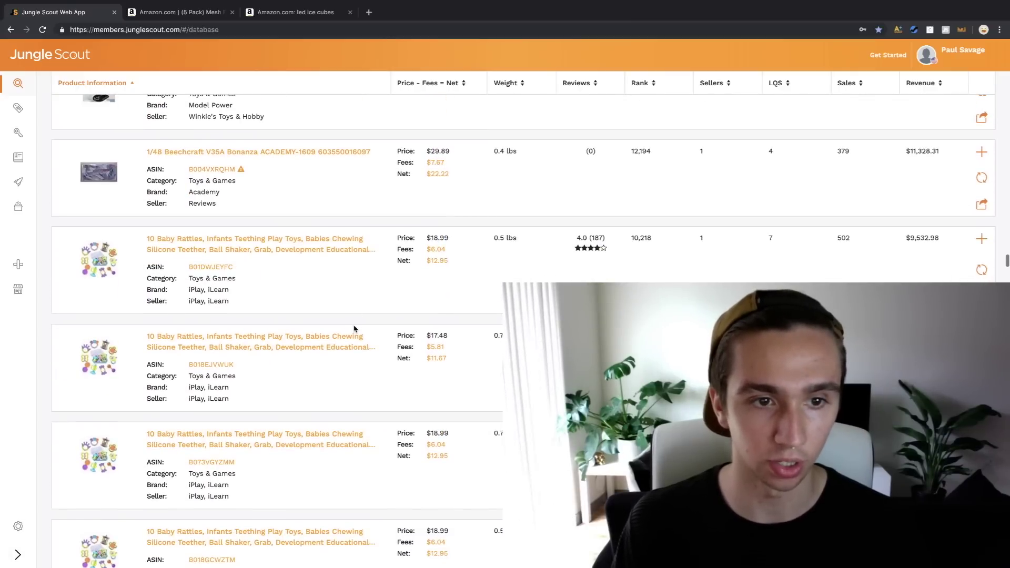
{"action": "scroll", "coordinate": [203, 240], "scroll_direction": "down", "scroll_amount": 15}
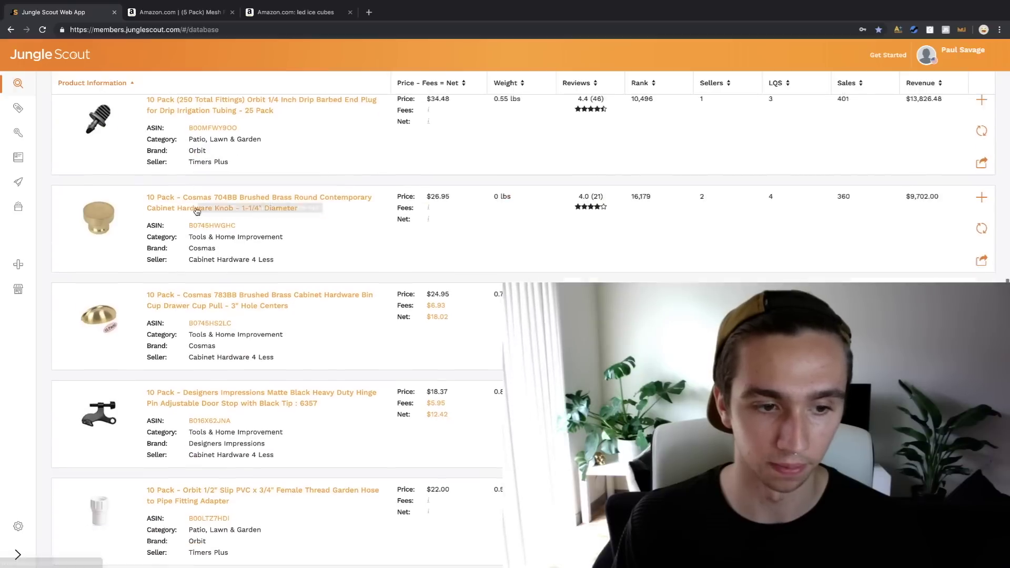
- Scan further down the database results, go back to the LED ice cubes table and review the top 12-pack listing's price and sales
{"action": "scroll", "coordinate": [195, 211], "scroll_direction": "down", "scroll_amount": 15}
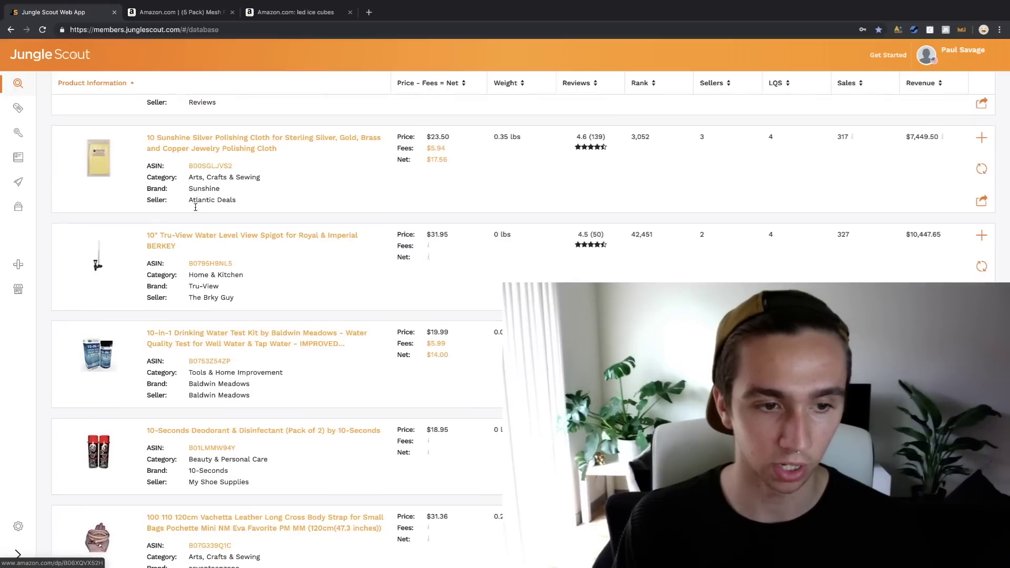
{"action": "scroll", "coordinate": [196, 211], "scroll_direction": "down", "scroll_amount": 15}
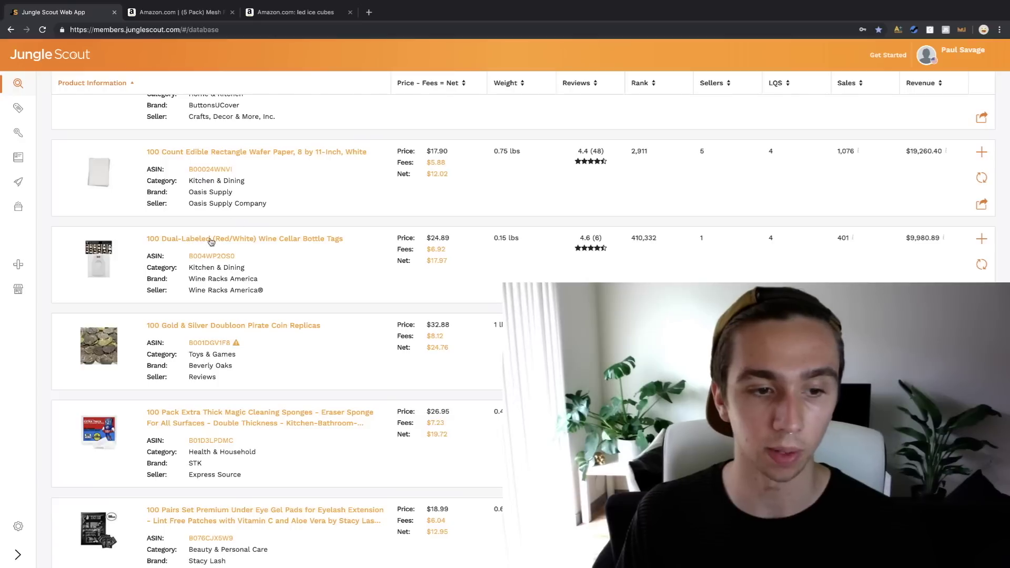
{"action": "left_click", "coordinate": [342, 18]}
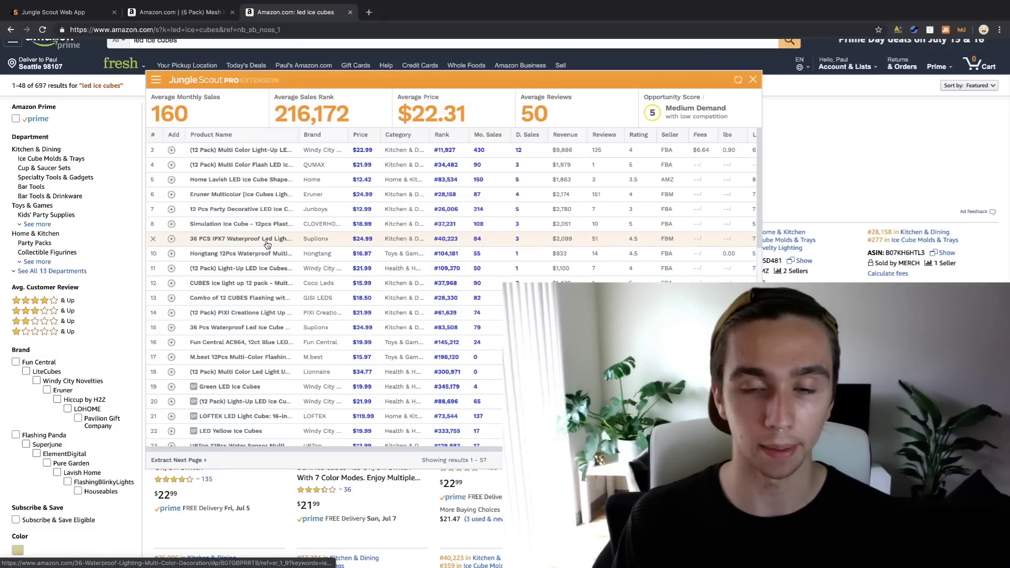
{"action": "mouse_move", "coordinate": [275, 241]}
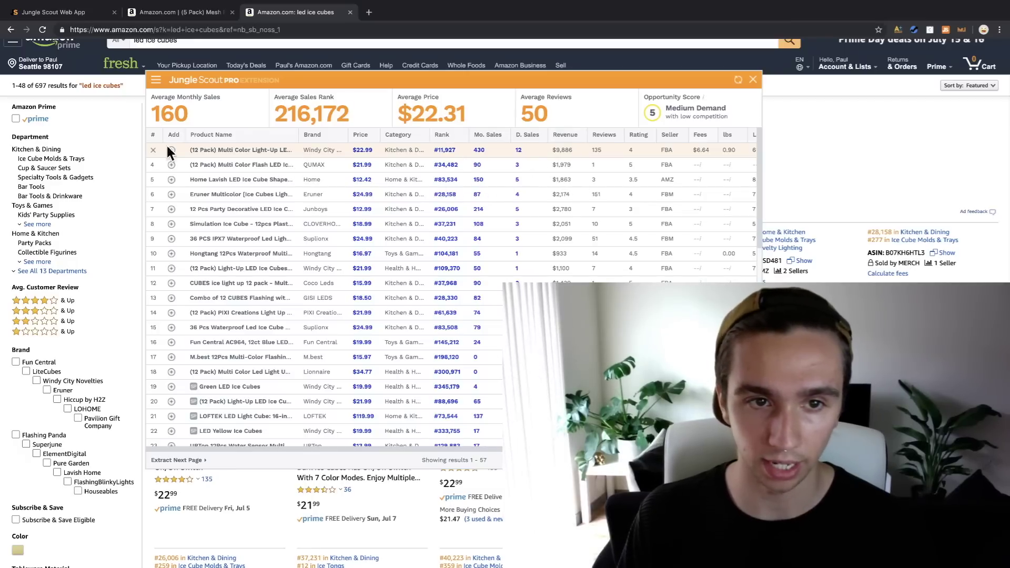
{"action": "mouse_move", "coordinate": [238, 155]}
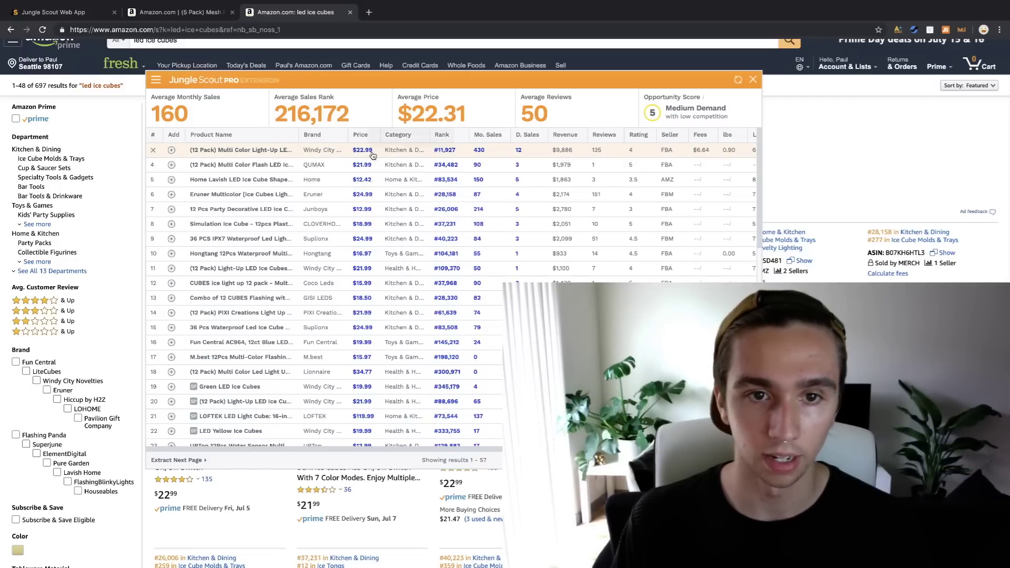
{"action": "scroll", "coordinate": [420, 154], "scroll_direction": "right", "scroll_amount": 1}
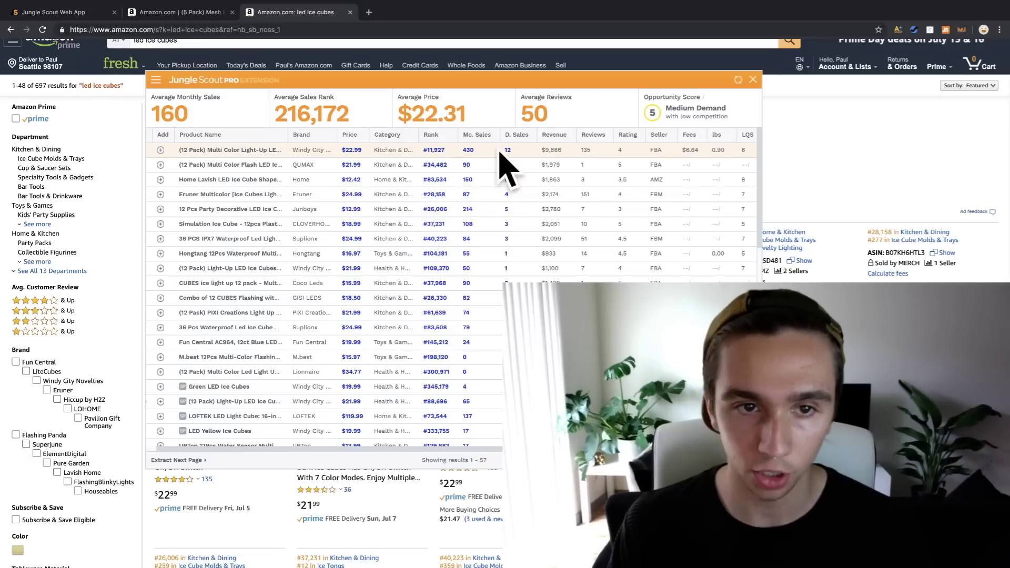
- Open the Windy City Novelties storefront from the seller of the top 12-pack listing and browse its products
{"action": "left_click", "coordinate": [246, 151]}
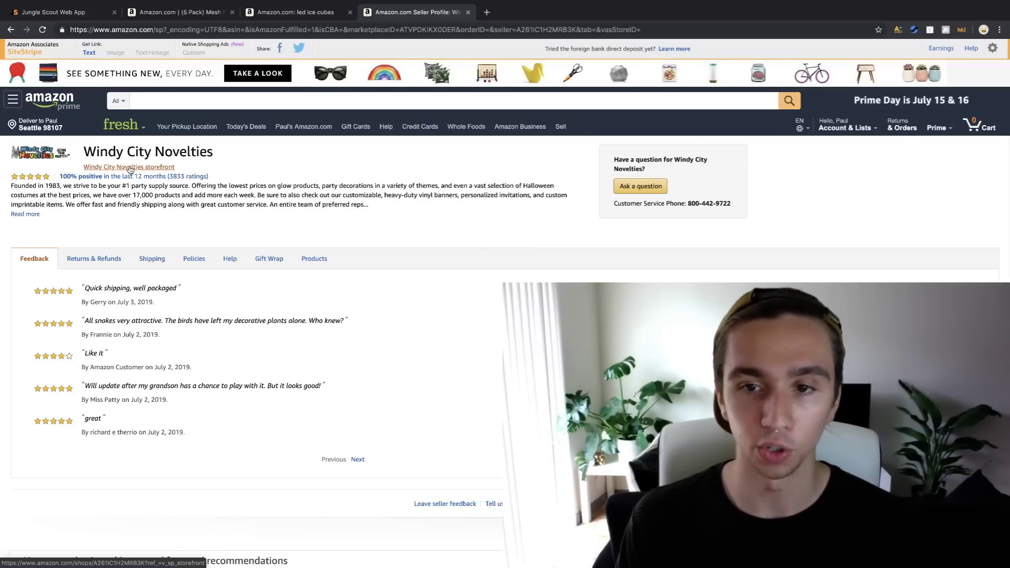
{"action": "left_click", "coordinate": [129, 167]}
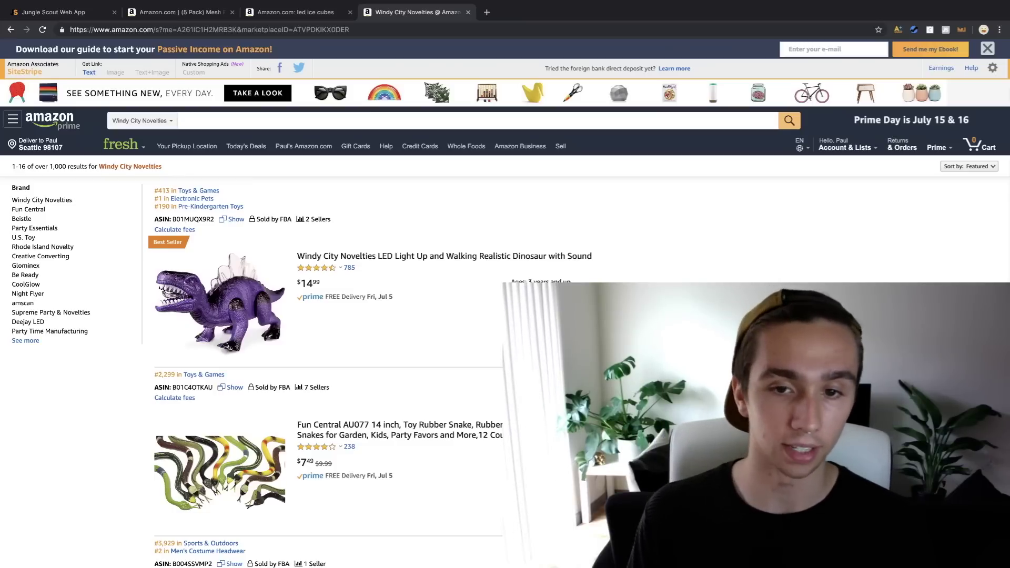
{"action": "scroll", "coordinate": [504, 303], "scroll_direction": "down", "scroll_amount": 7}
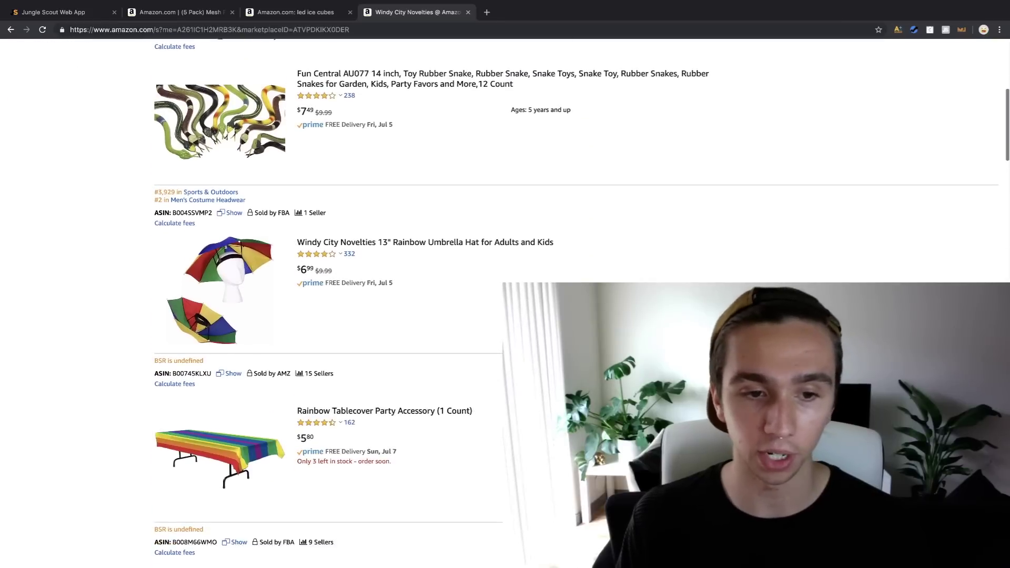
{"action": "scroll", "coordinate": [505, 303], "scroll_direction": "down", "scroll_amount": 14}
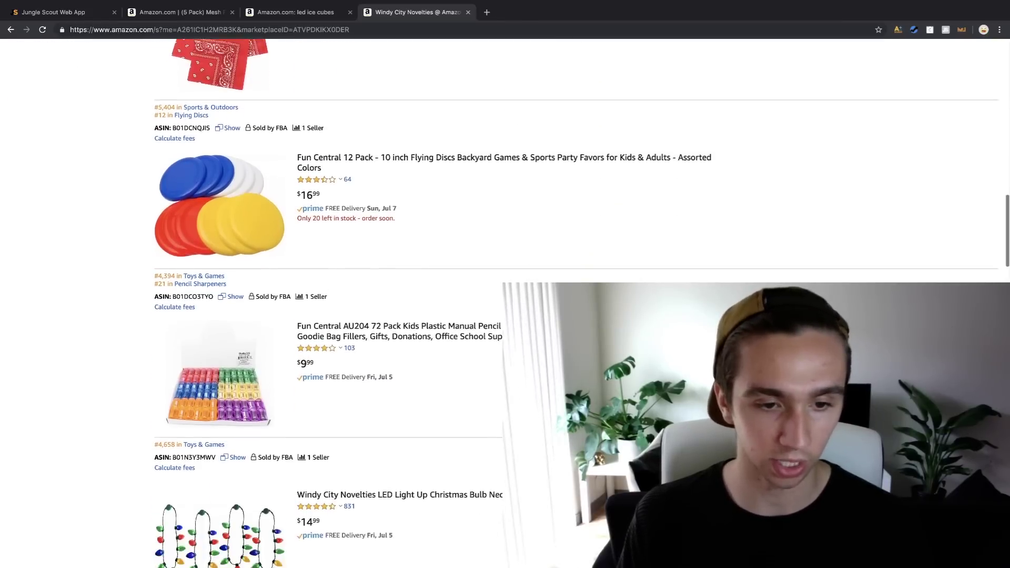
{"action": "scroll", "coordinate": [505, 303], "scroll_direction": "down", "scroll_amount": 12}
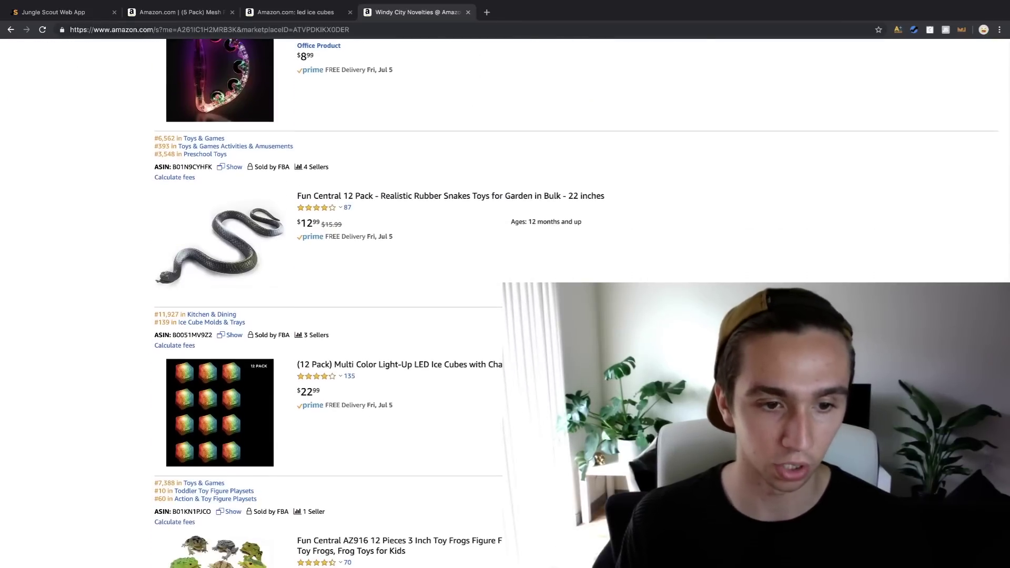
{"action": "scroll", "coordinate": [876, 70], "scroll_direction": "down", "scroll_amount": 7}
{"action": "scroll", "coordinate": [875, 70], "scroll_direction": "up", "scroll_amount": 20}
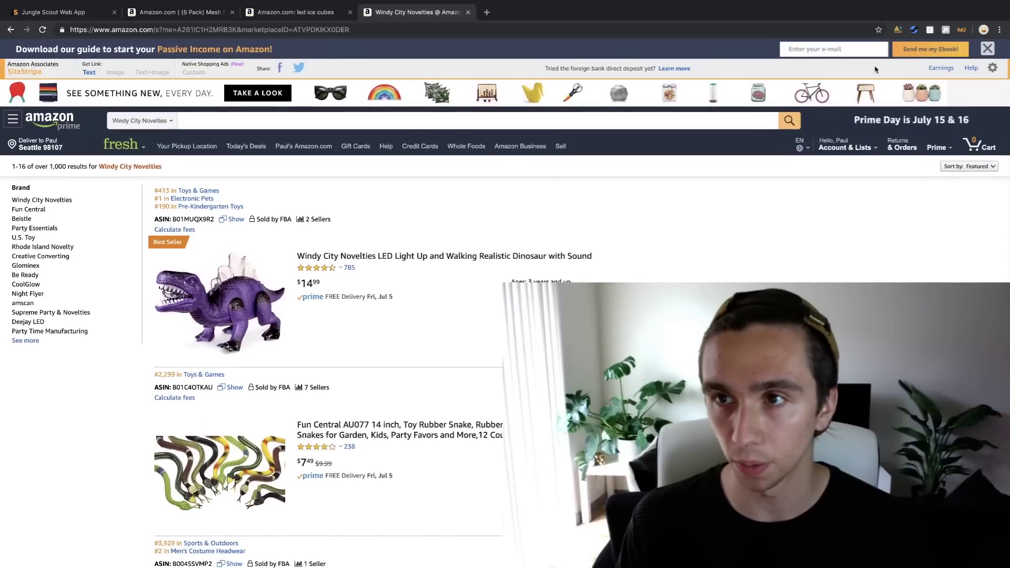
- Run the Jungle Scout extension on the Windy City Novelties storefront and sort its table by revenue from highest to lowest
{"action": "left_click", "coordinate": [960, 30]}
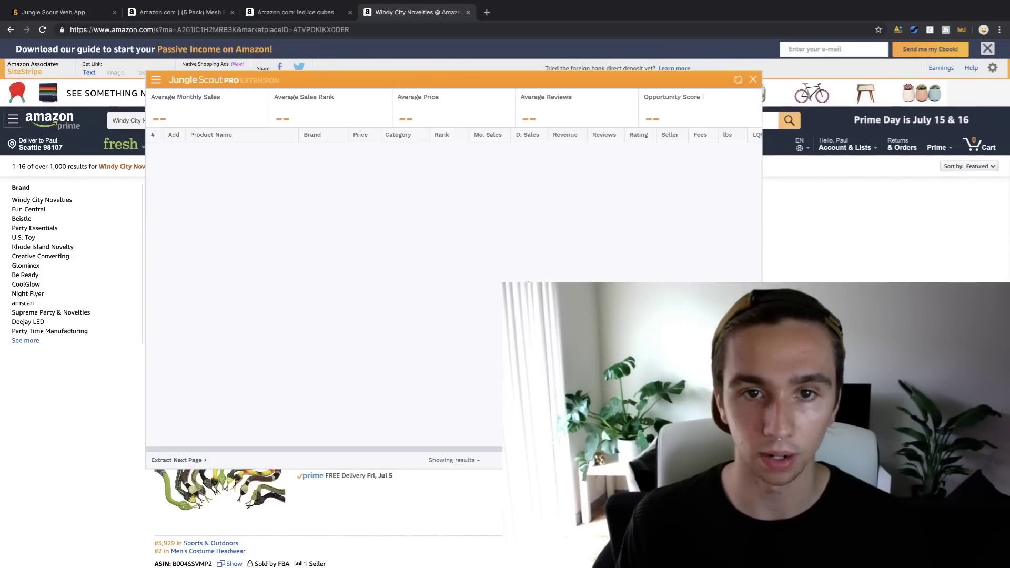
{"action": "left_click_drag", "start_coordinate": [485, 84], "coordinate": [723, 62]}
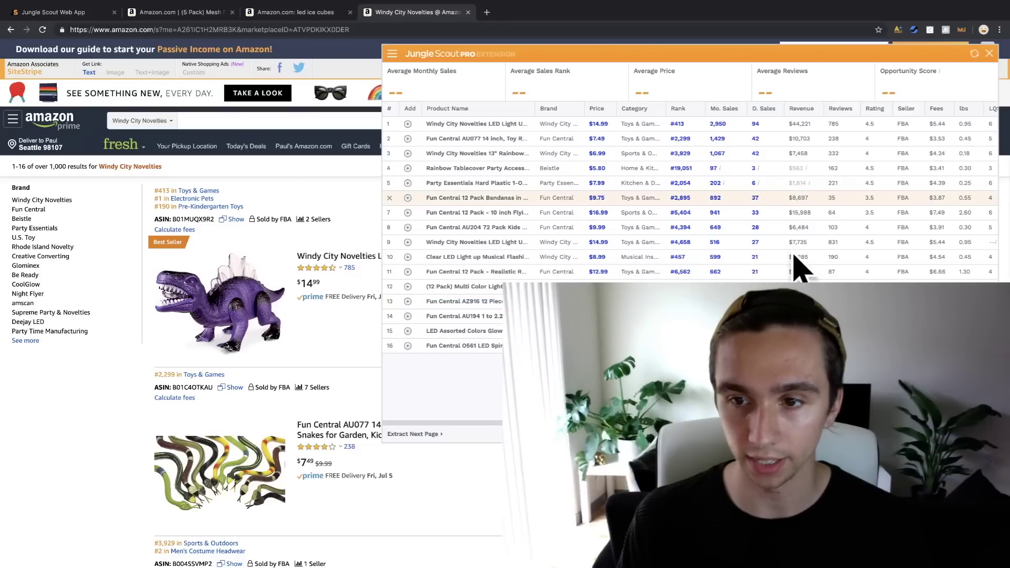
{"action": "left_click", "coordinate": [812, 110]}
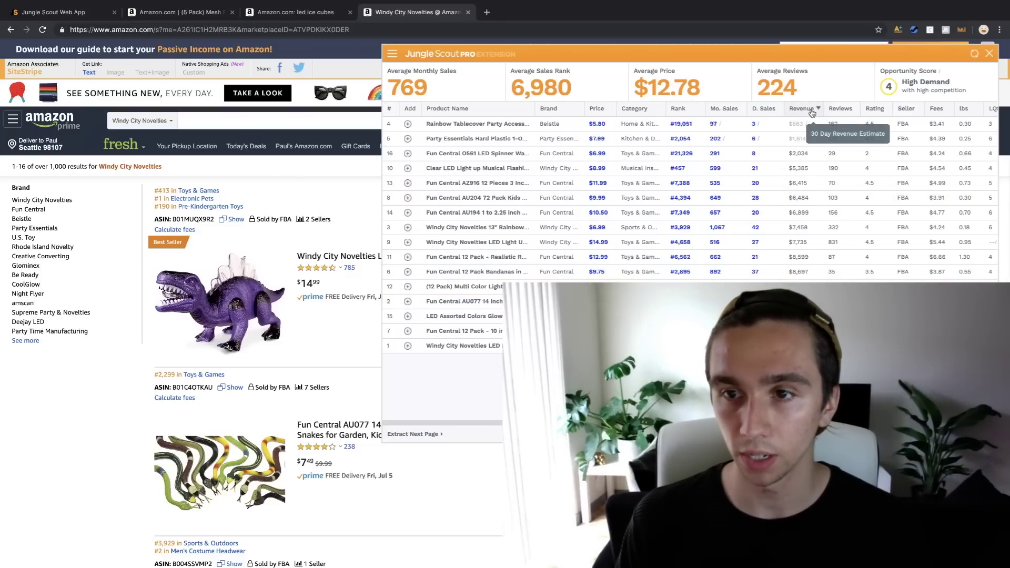
{"action": "left_click", "coordinate": [811, 110]}
{"action": "mouse_move", "coordinate": [465, 127]}
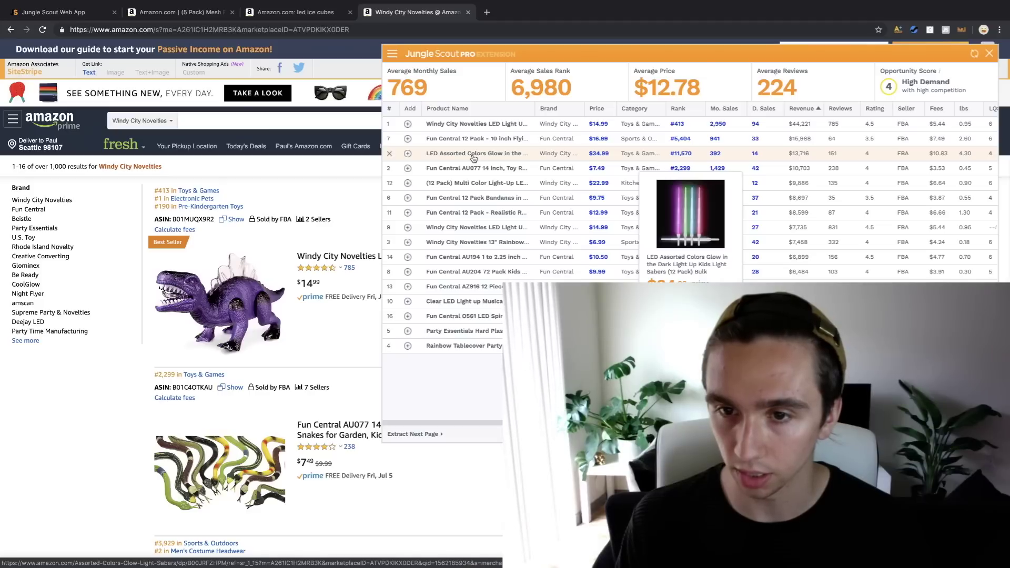
- Close the extension table on the LED ice cubes results and preview the top-earning products in the Windy City Novelties table
{"action": "left_click", "coordinate": [309, 13]}
{"action": "left_click", "coordinate": [752, 80]}
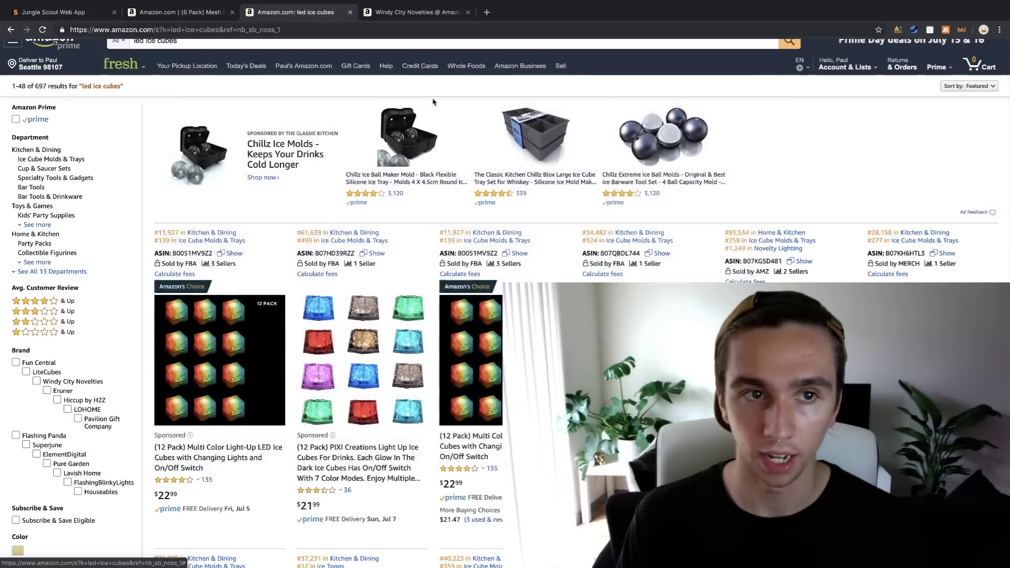
{"action": "left_click", "coordinate": [450, 13]}
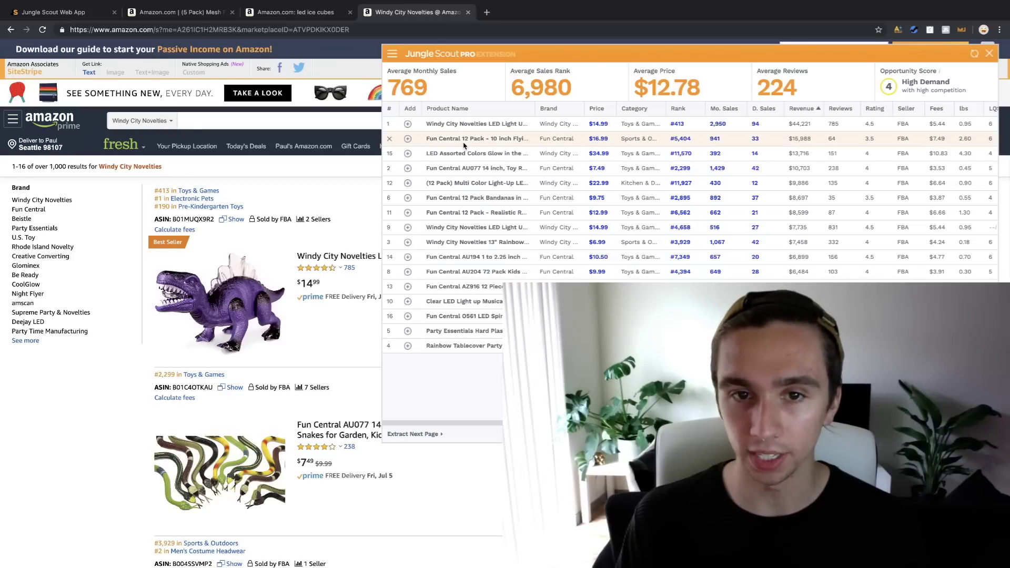
{"action": "mouse_move", "coordinate": [463, 177]}
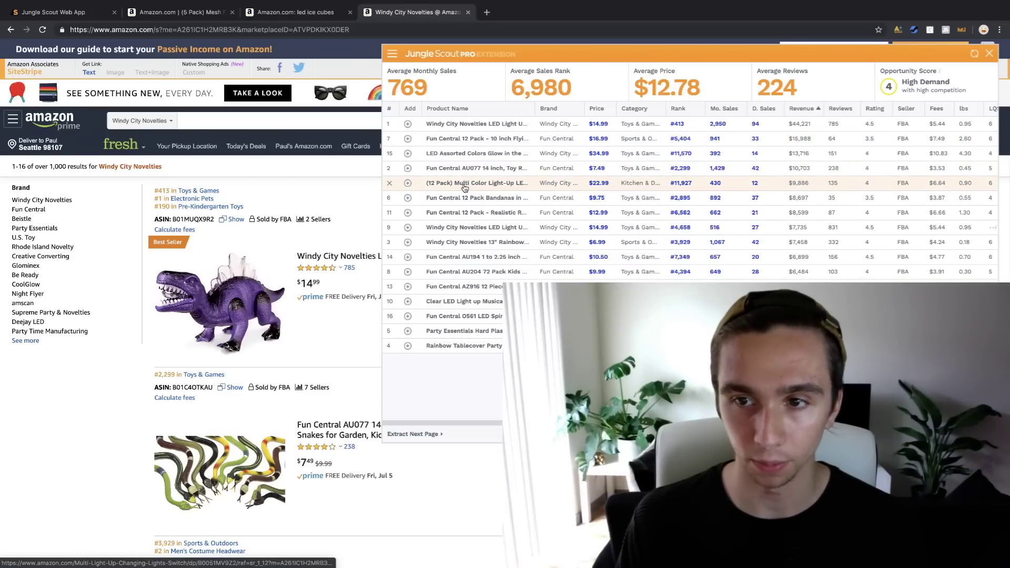
{"action": "mouse_move", "coordinate": [455, 203]}
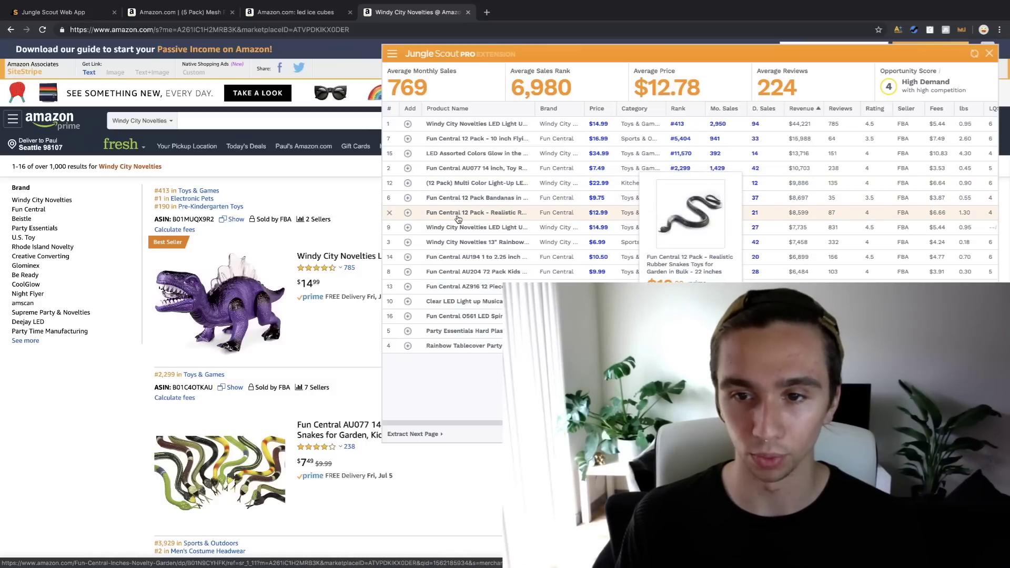
- Search Amazon for "light saber" from the LED ice cubes page and run the Jungle Scout extension on the results
{"action": "left_click", "coordinate": [296, 10]}
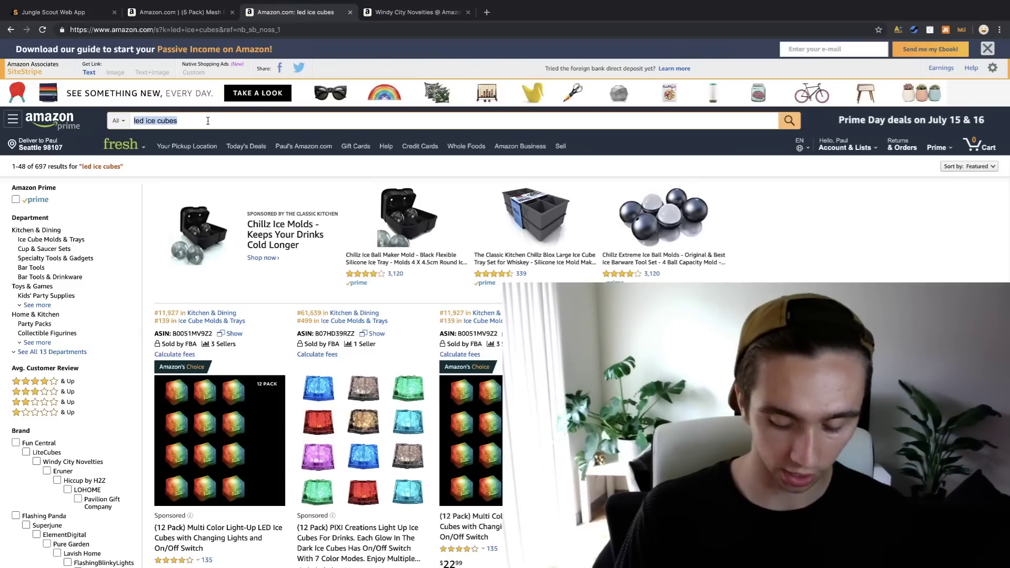
{"action": "type", "text": "light saber"}
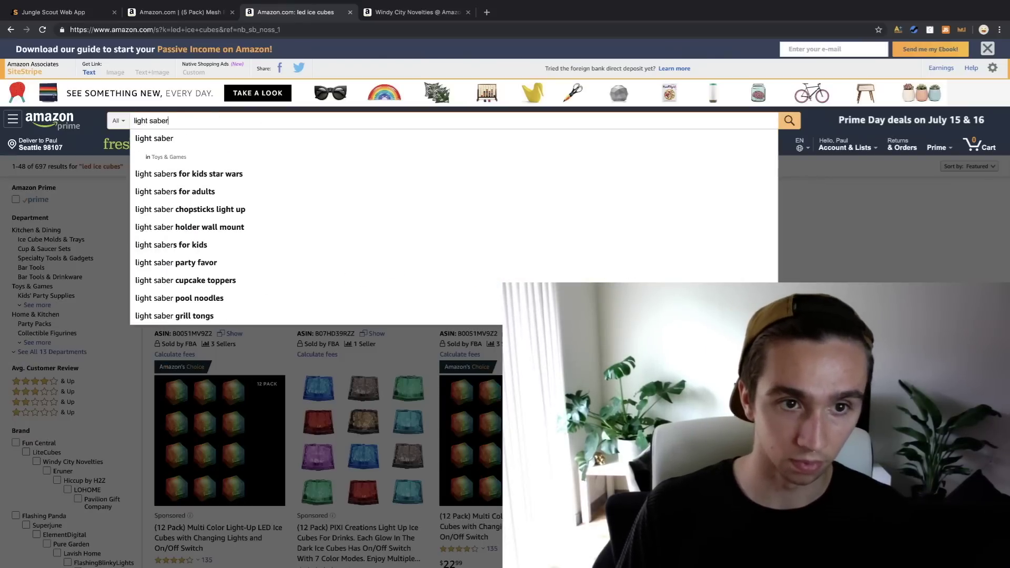
{"action": "key", "text": "Return"}
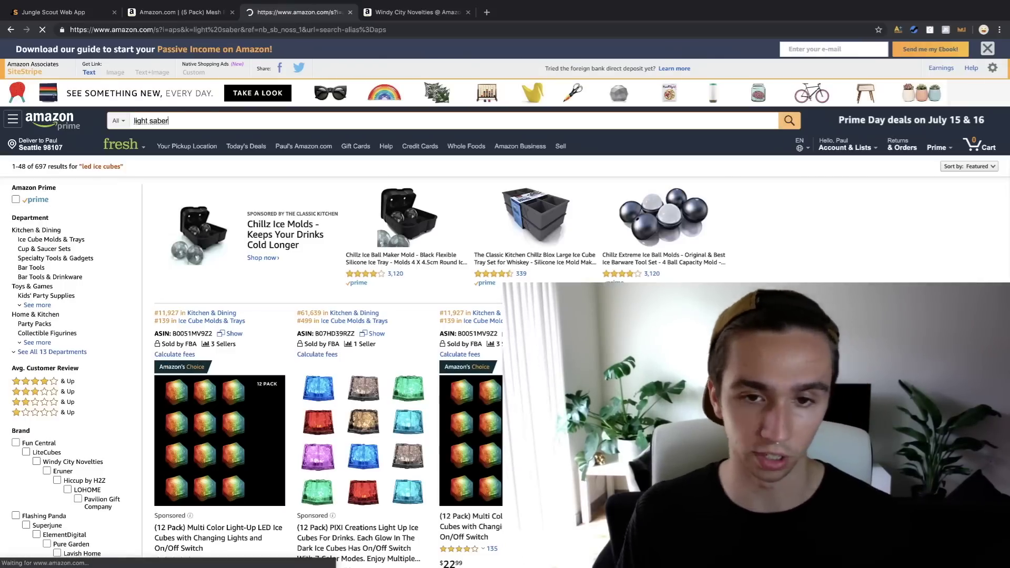
{"action": "scroll", "coordinate": [600, 236], "scroll_direction": "down", "scroll_amount": 8}
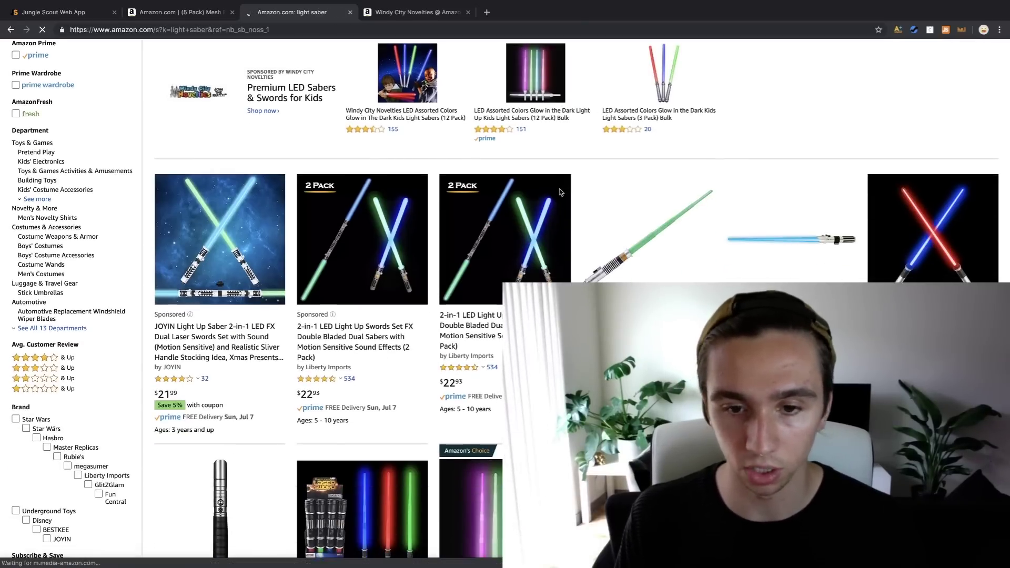
{"action": "scroll", "coordinate": [535, 270], "scroll_direction": "down", "scroll_amount": 10}
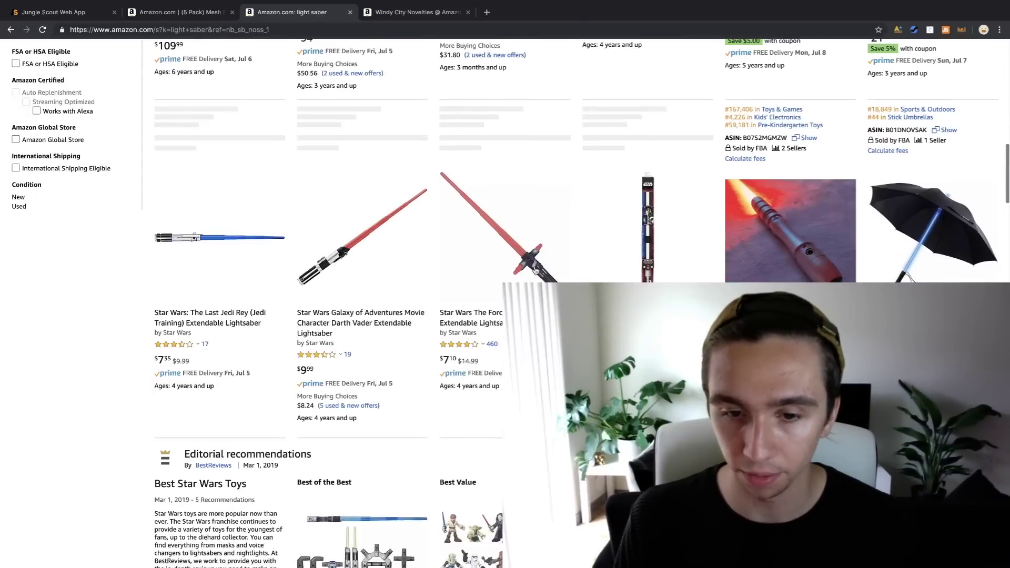
{"action": "scroll", "coordinate": [532, 272], "scroll_direction": "up", "scroll_amount": 10}
{"action": "scroll", "coordinate": [533, 272], "scroll_direction": "up", "scroll_amount": 7}
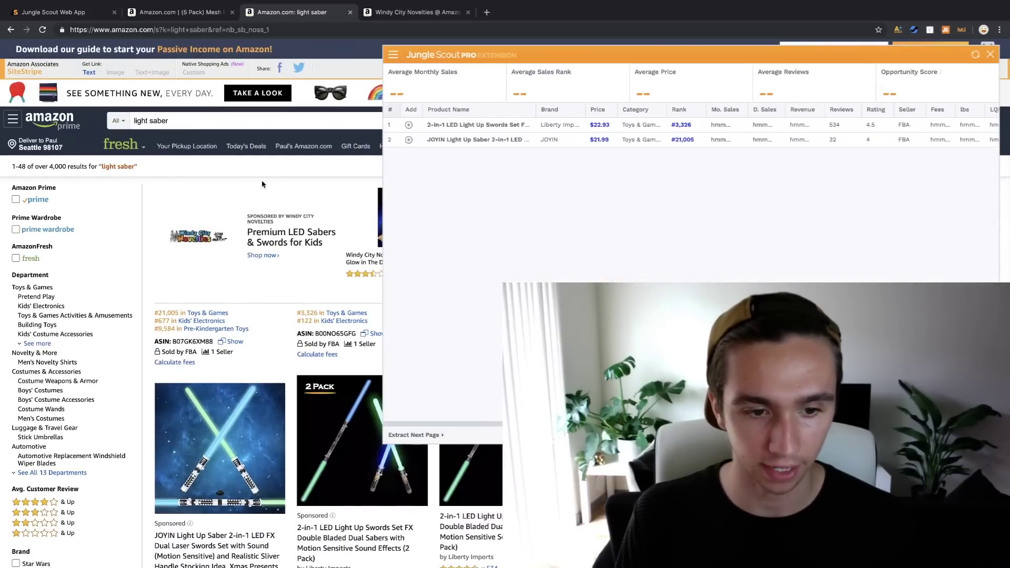
- Load more light saber listings into the extension's table and compare their sales, revenue and reviews, including the LED Assorted Colors product
{"action": "scroll", "coordinate": [121, 261], "scroll_direction": "down", "scroll_amount": 10}
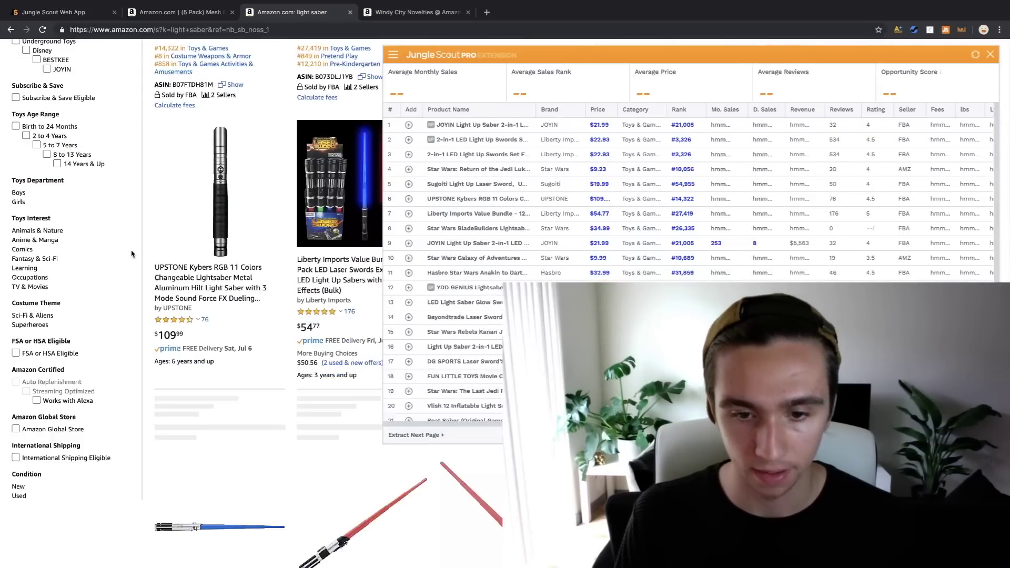
{"action": "scroll", "coordinate": [132, 254], "scroll_direction": "down", "scroll_amount": 8}
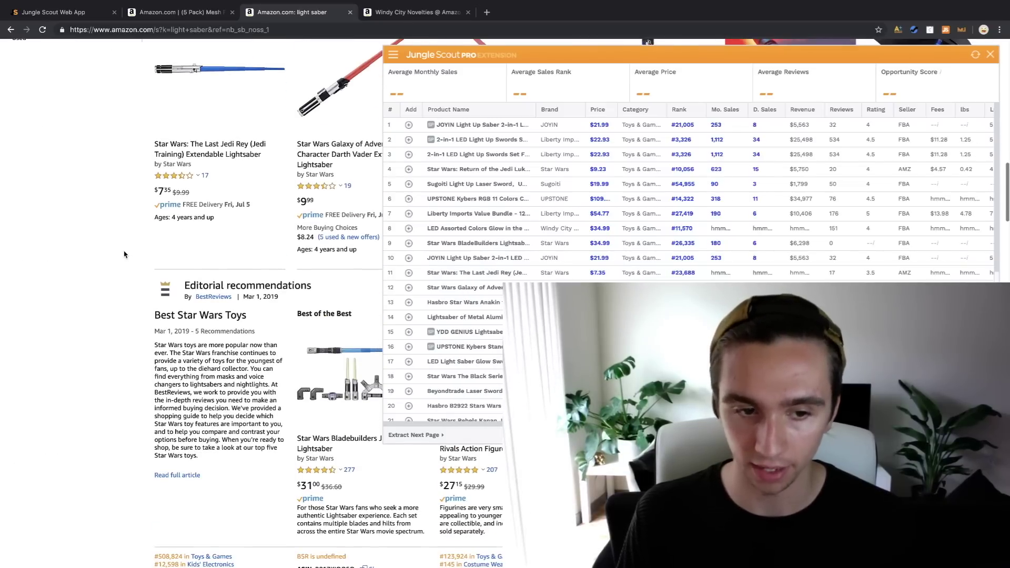
{"action": "scroll", "coordinate": [124, 255], "scroll_direction": "down", "scroll_amount": 3}
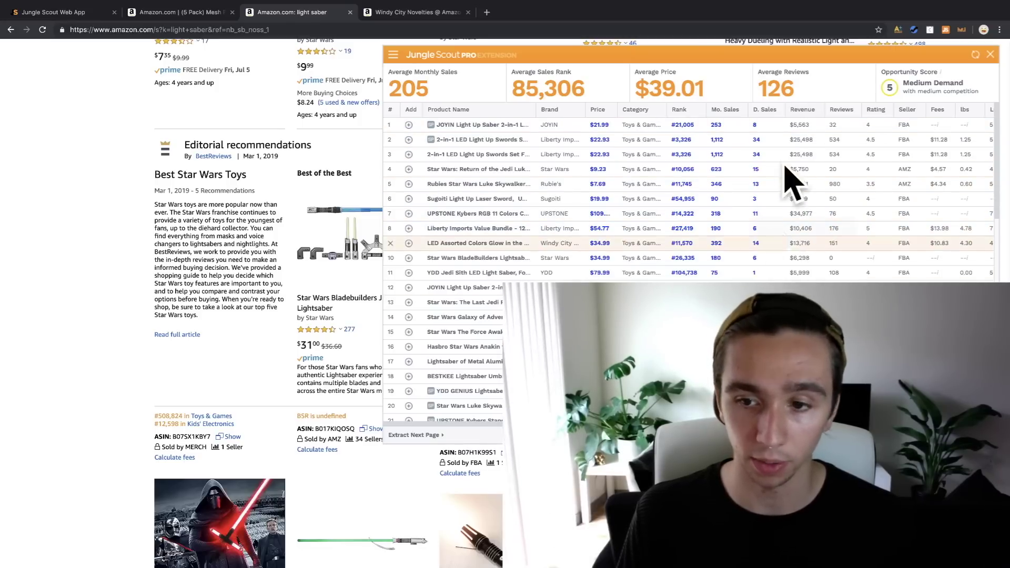
{"action": "scroll", "coordinate": [579, 345], "scroll_direction": "down", "scroll_amount": 1}
{"action": "scroll", "coordinate": [579, 342], "scroll_direction": "down", "scroll_amount": 11}
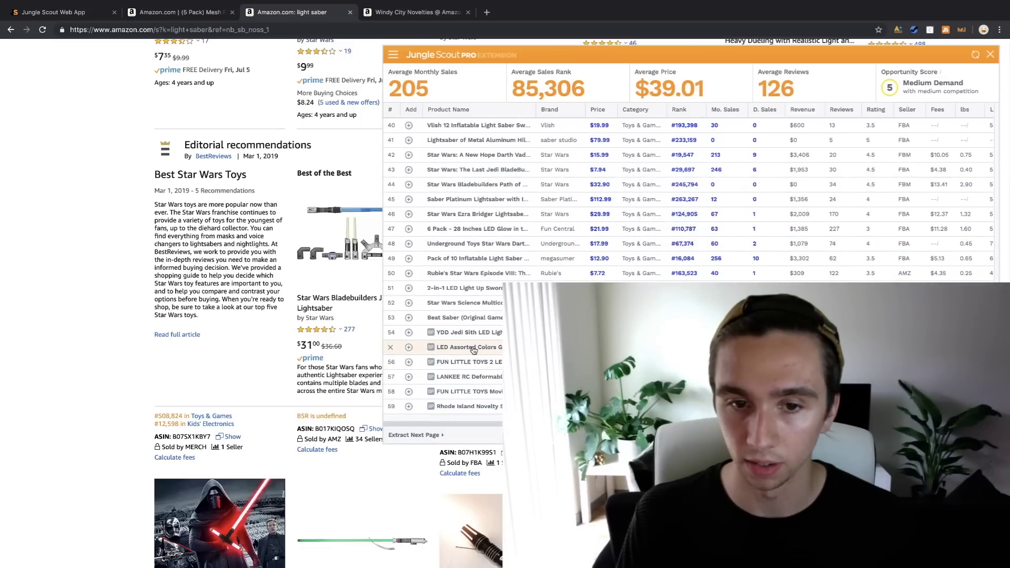
{"action": "mouse_move", "coordinate": [474, 351]}
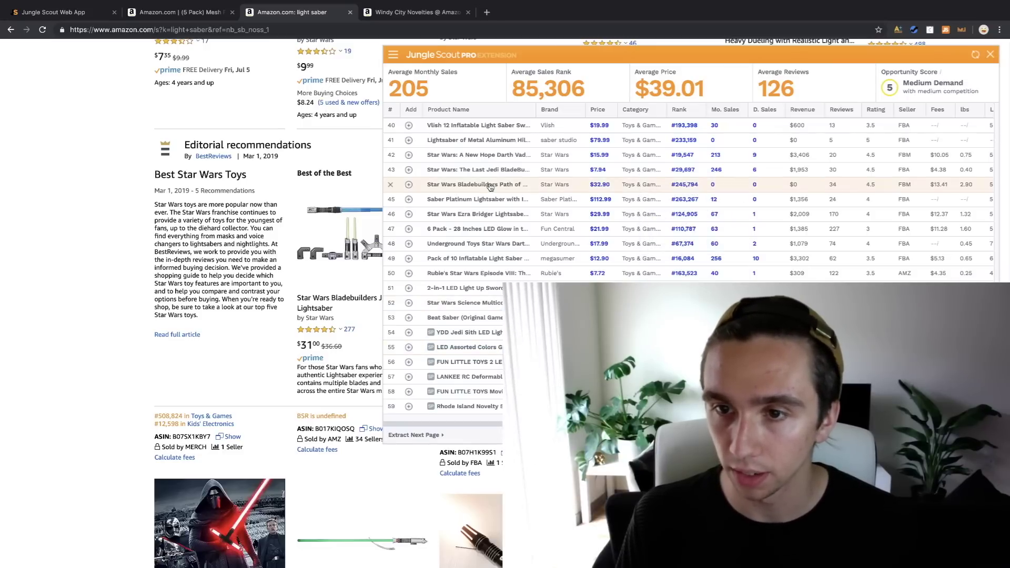
{"action": "scroll", "coordinate": [721, 180], "scroll_direction": "up", "scroll_amount": 5}
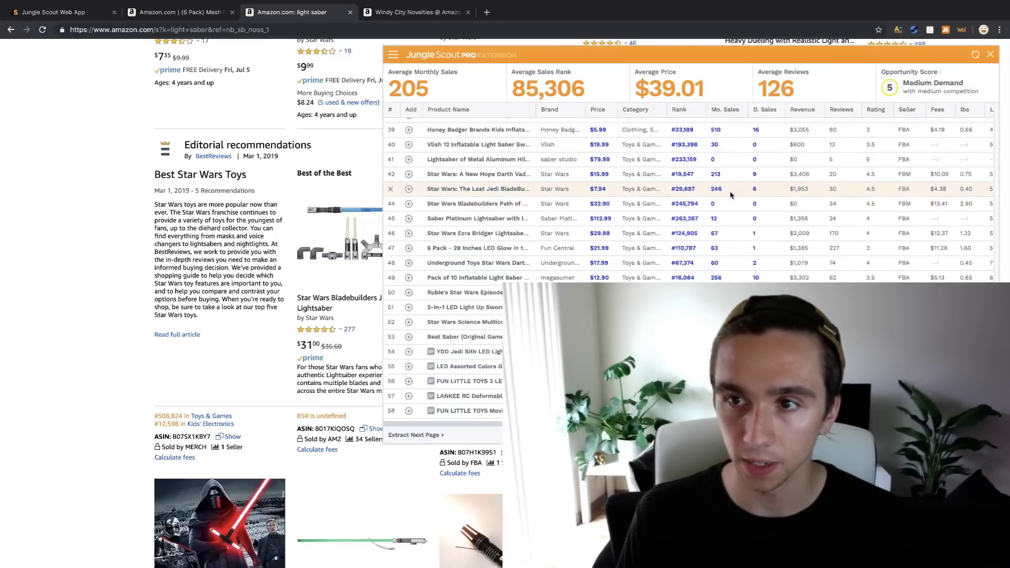
{"action": "scroll", "coordinate": [720, 180], "scroll_direction": "up", "scroll_amount": 10}
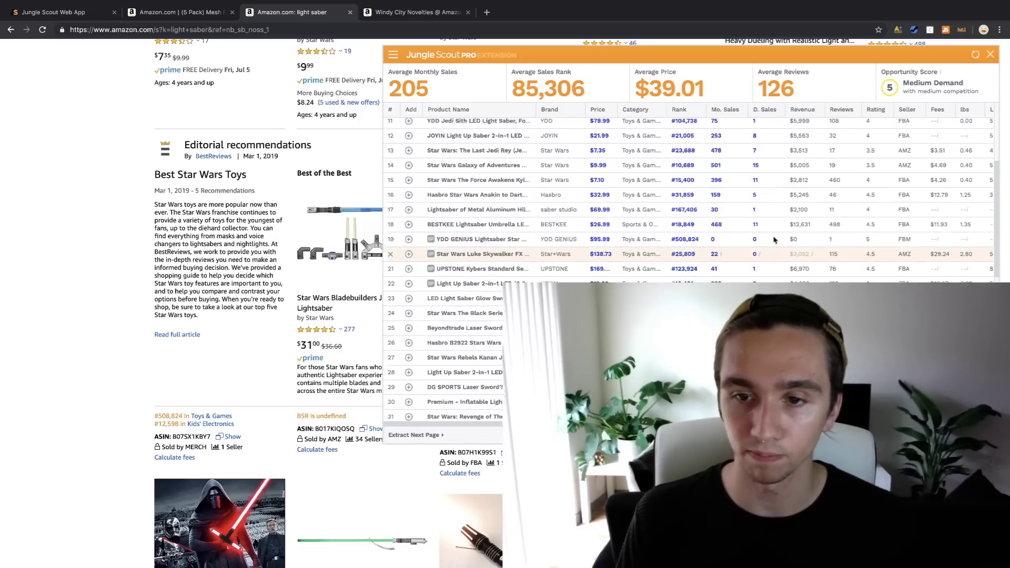
- Close the extension's table and examine the light saber listings at the end of the results page, including the Windy City 12-pack
{"action": "left_click", "coordinate": [988, 56]}
{"action": "scroll", "coordinate": [570, 214], "scroll_direction": "down", "scroll_amount": 15}
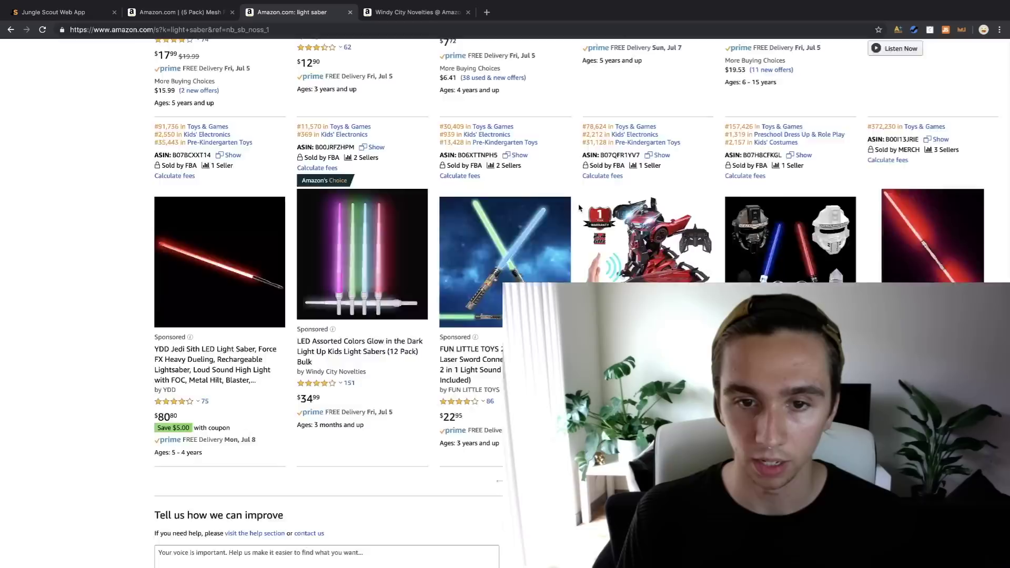
{"action": "scroll", "coordinate": [570, 214], "scroll_direction": "up", "scroll_amount": 10}
{"action": "scroll", "coordinate": [570, 214], "scroll_direction": "down", "scroll_amount": 5}
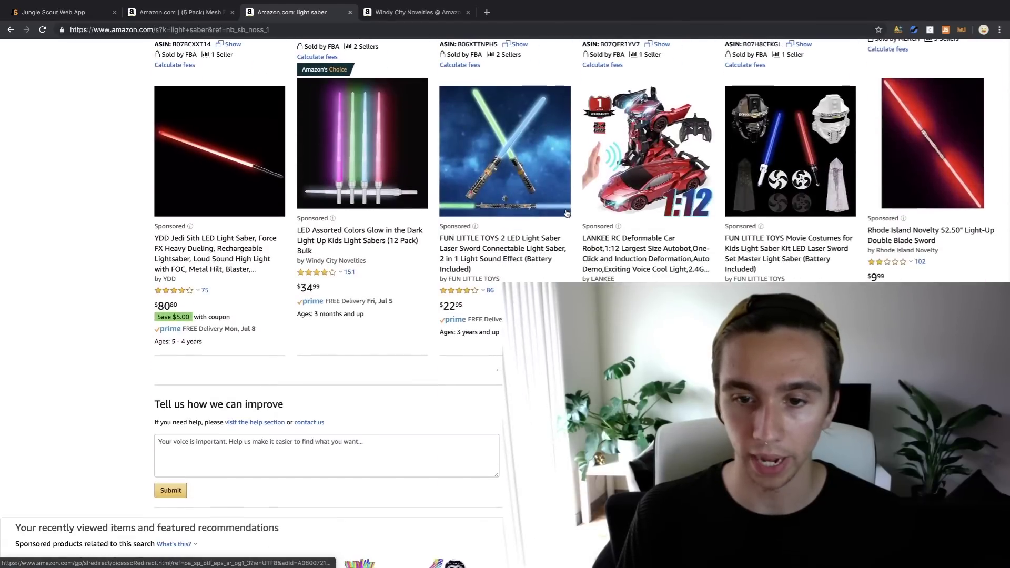
- Open pages 3 and 4 of the light saber results and look through the listings on each page
{"action": "left_click", "coordinate": [605, 370]}
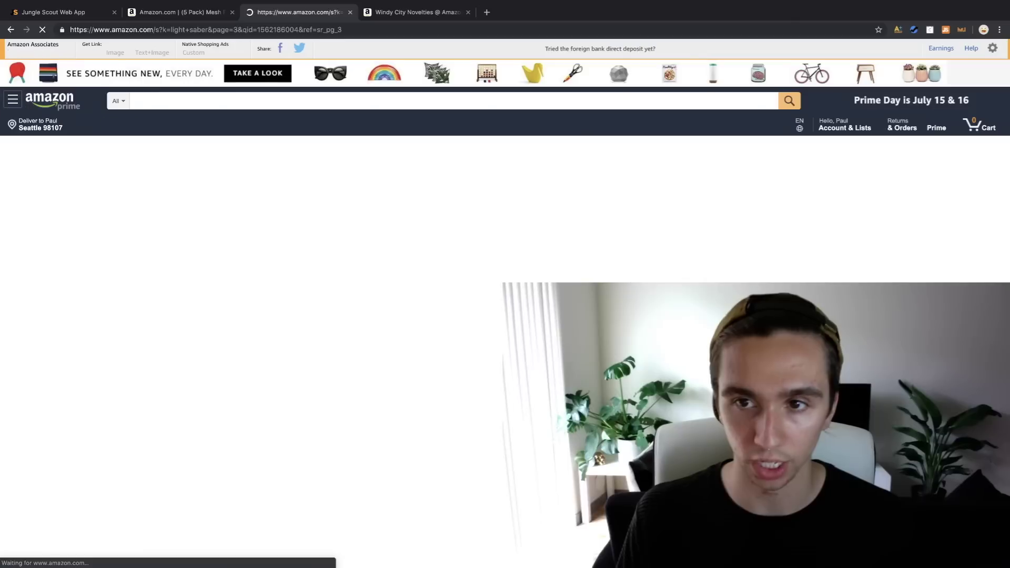
{"action": "scroll", "coordinate": [605, 370], "scroll_direction": "down", "scroll_amount": 5}
{"action": "scroll", "coordinate": [605, 370], "scroll_direction": "down", "scroll_amount": 10}
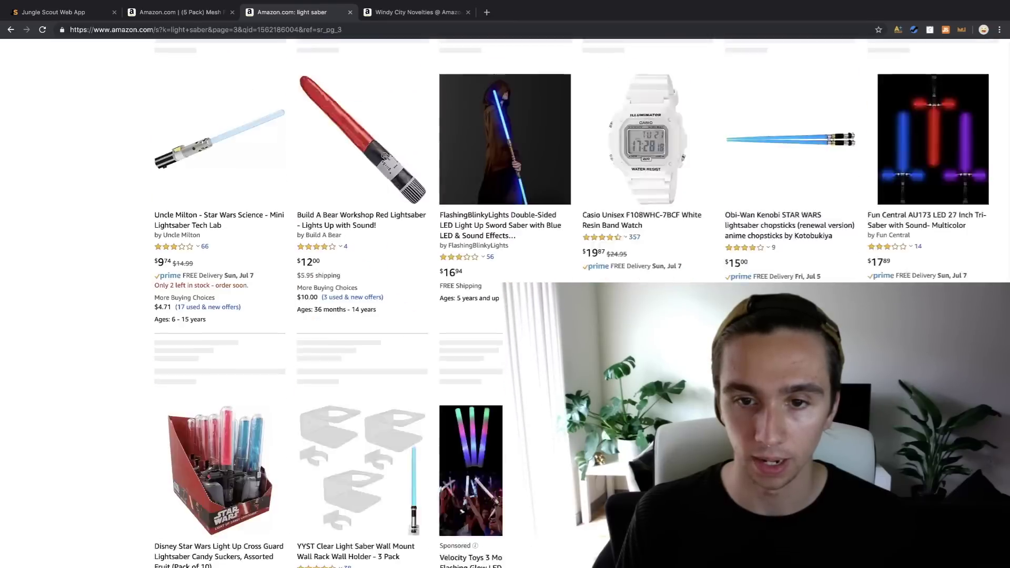
{"action": "scroll", "coordinate": [605, 370], "scroll_direction": "down", "scroll_amount": 7}
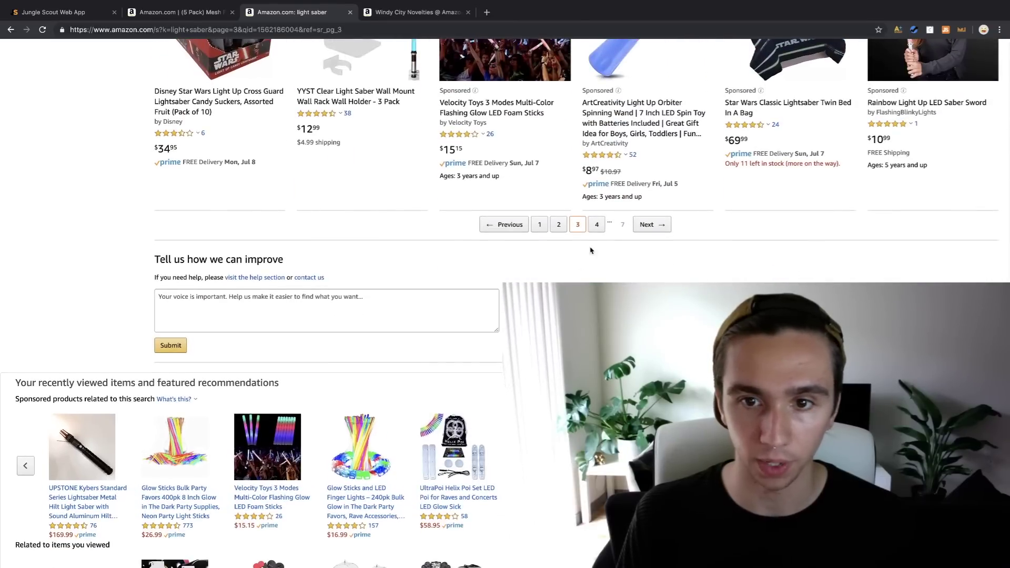
{"action": "left_click", "coordinate": [597, 225]}
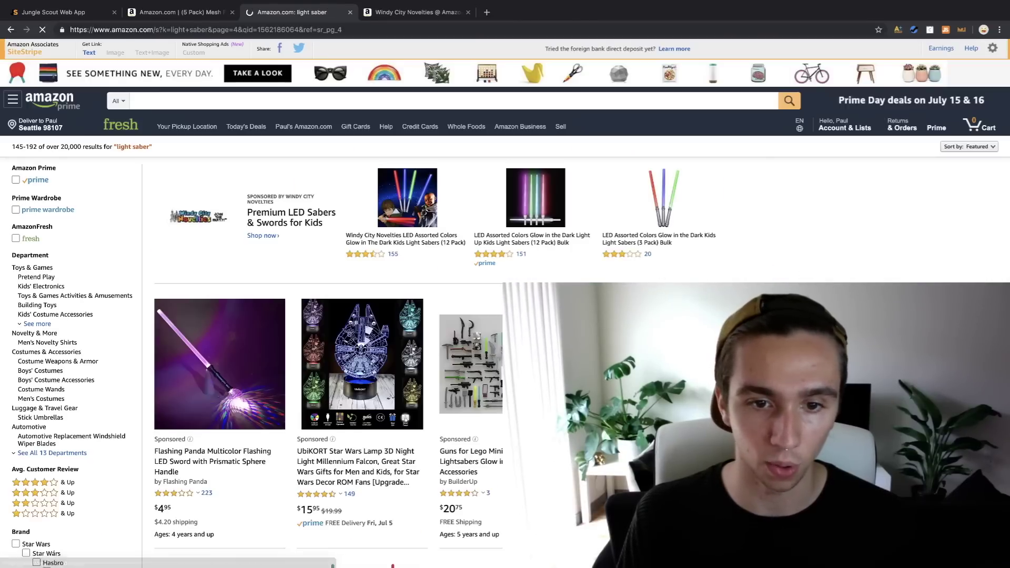
{"action": "scroll", "coordinate": [652, 273], "scroll_direction": "down", "scroll_amount": 10}
{"action": "scroll", "coordinate": [652, 273], "scroll_direction": "down", "scroll_amount": 15}
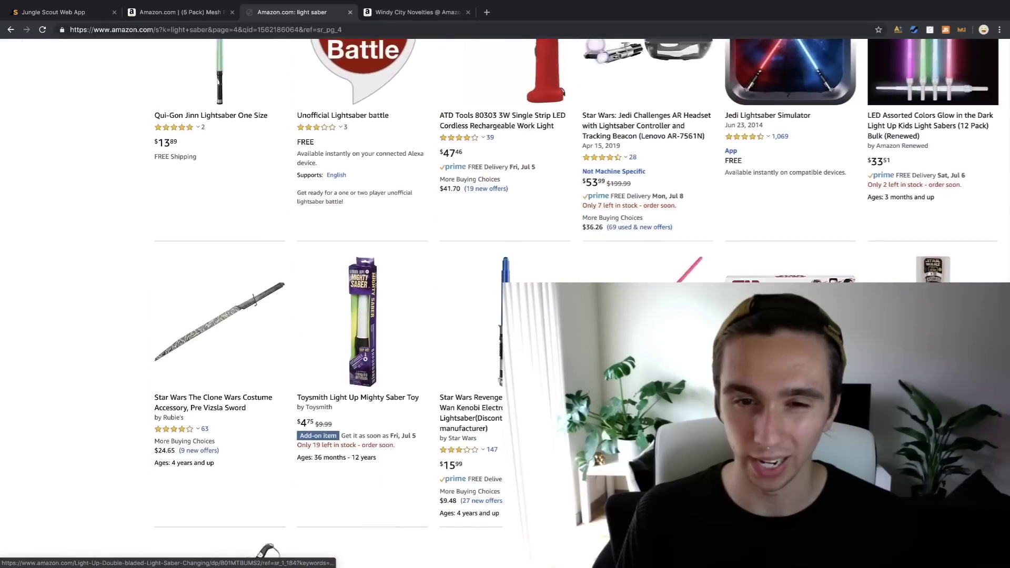
{"action": "scroll", "coordinate": [652, 274], "scroll_direction": "down", "scroll_amount": 20}
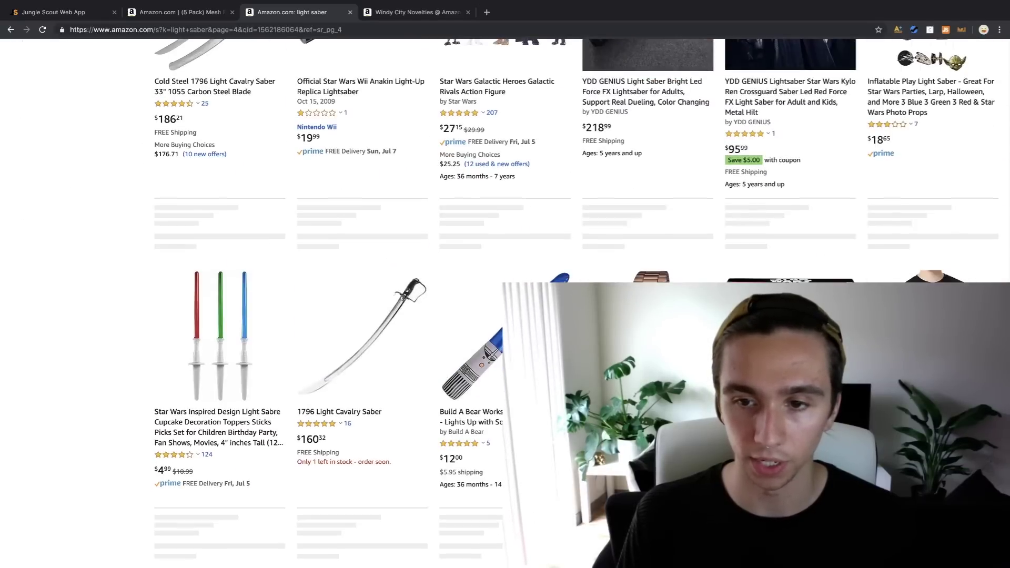
- Open page 7 of the light saber results and examine its listings
{"action": "scroll", "coordinate": [652, 274], "scroll_direction": "down", "scroll_amount": 4}
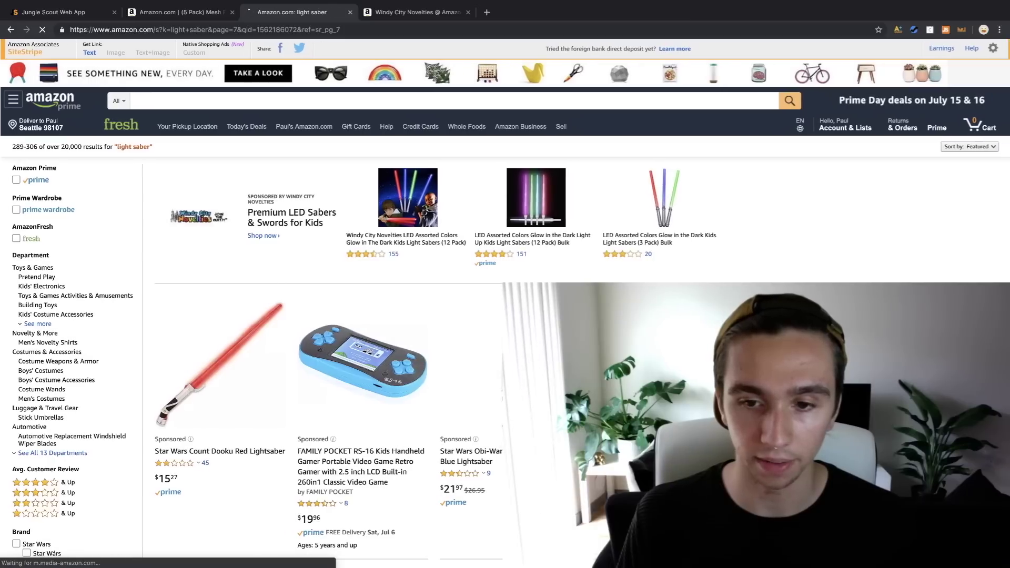
{"action": "scroll", "coordinate": [652, 274], "scroll_direction": "down", "scroll_amount": 10}
{"action": "scroll", "coordinate": [652, 274], "scroll_direction": "down", "scroll_amount": 10}
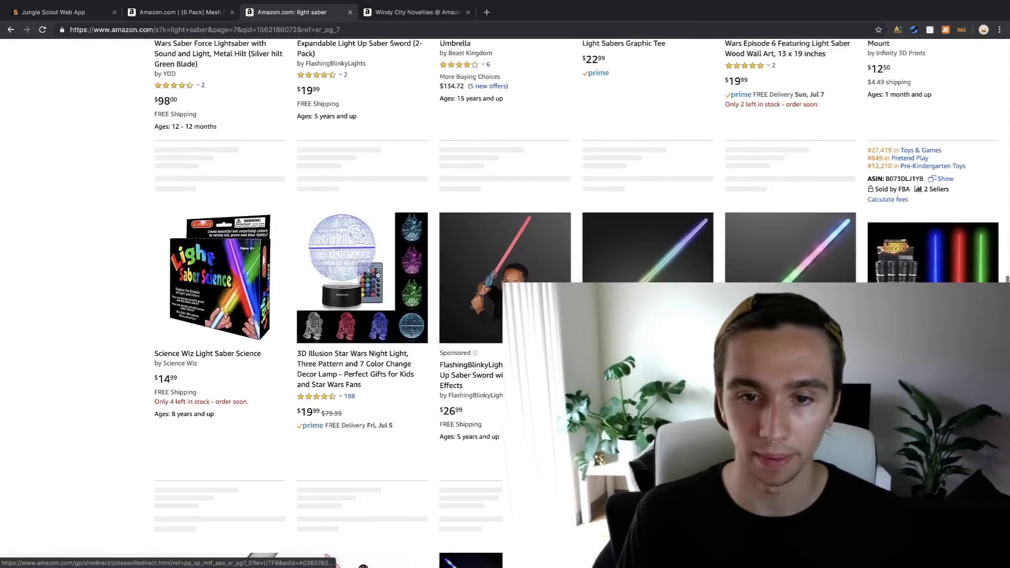
{"action": "scroll", "coordinate": [652, 273], "scroll_direction": "down", "scroll_amount": 1}
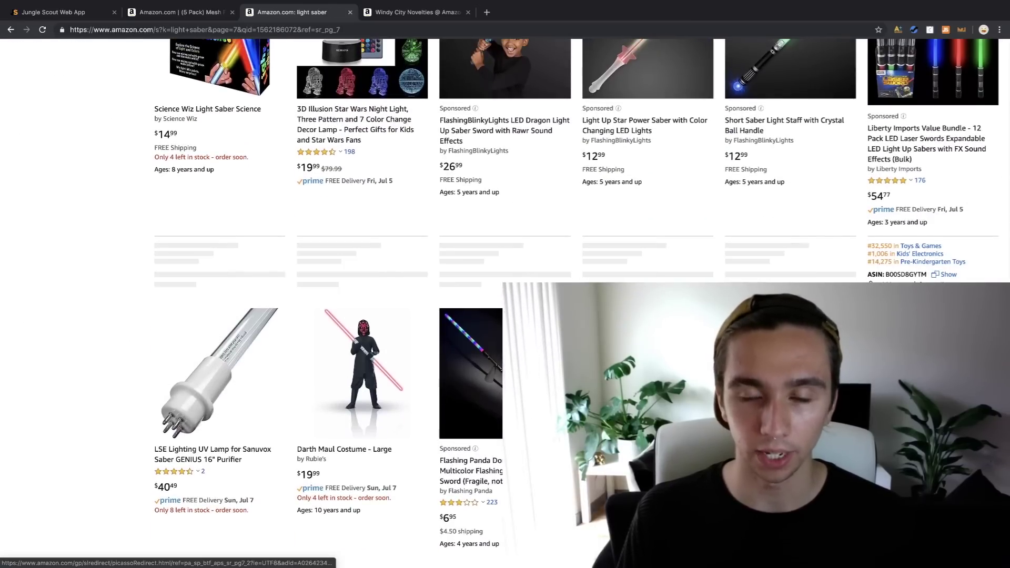
- Return to the Windy City Novelties storefront and preview more products in the extension's table, including the flying discs and the Fun Central 12 Pack - Realistic item
{"action": "left_click", "coordinate": [403, 19]}
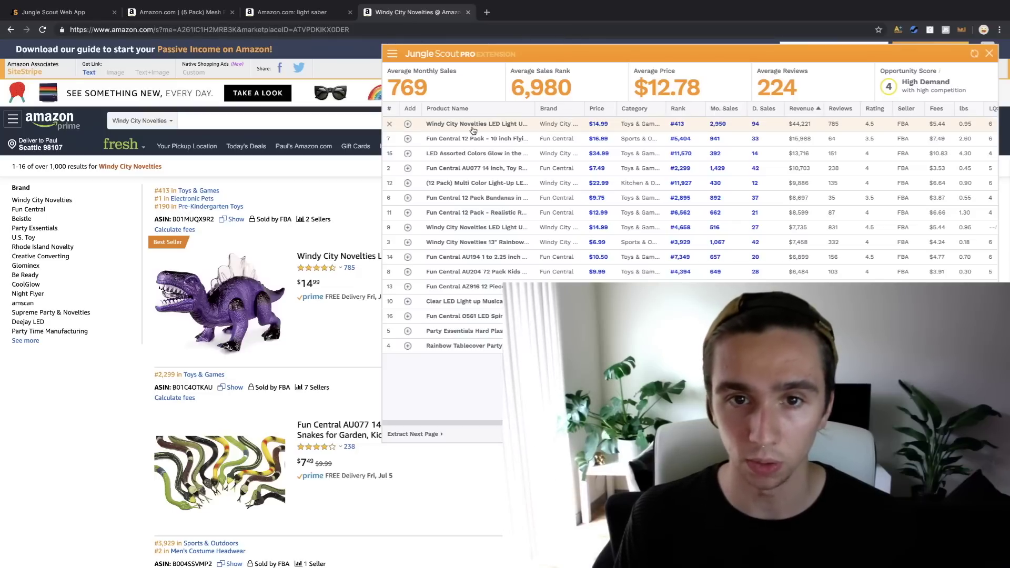
{"action": "mouse_move", "coordinate": [452, 141]}
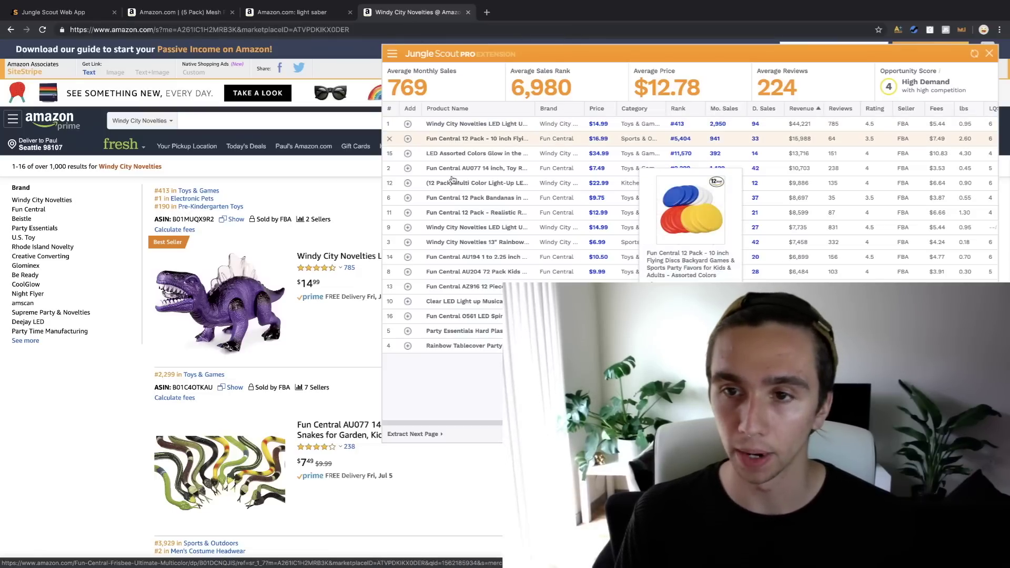
{"action": "mouse_move", "coordinate": [455, 188]}
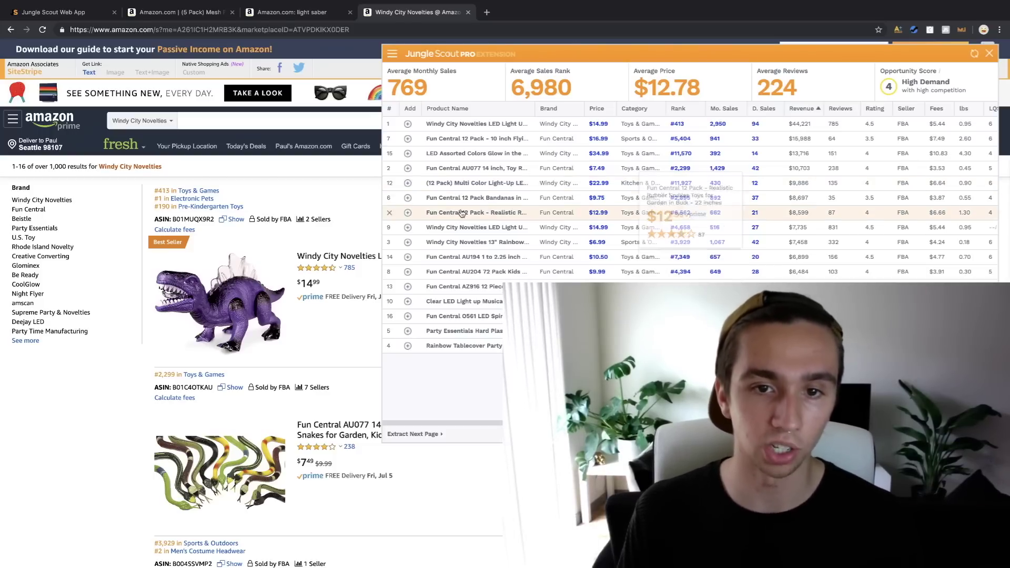
{"action": "mouse_move", "coordinate": [464, 230]}
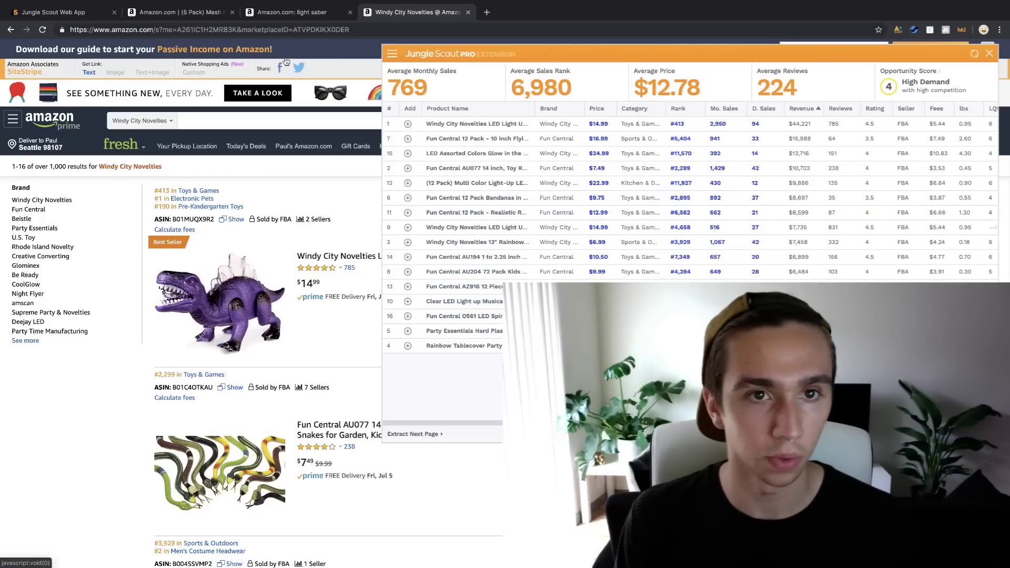
- Search Amazon for "realistic rubber snake" from the light saber page and run the Jungle Scout extension on the results
{"action": "left_click", "coordinate": [290, 12]}
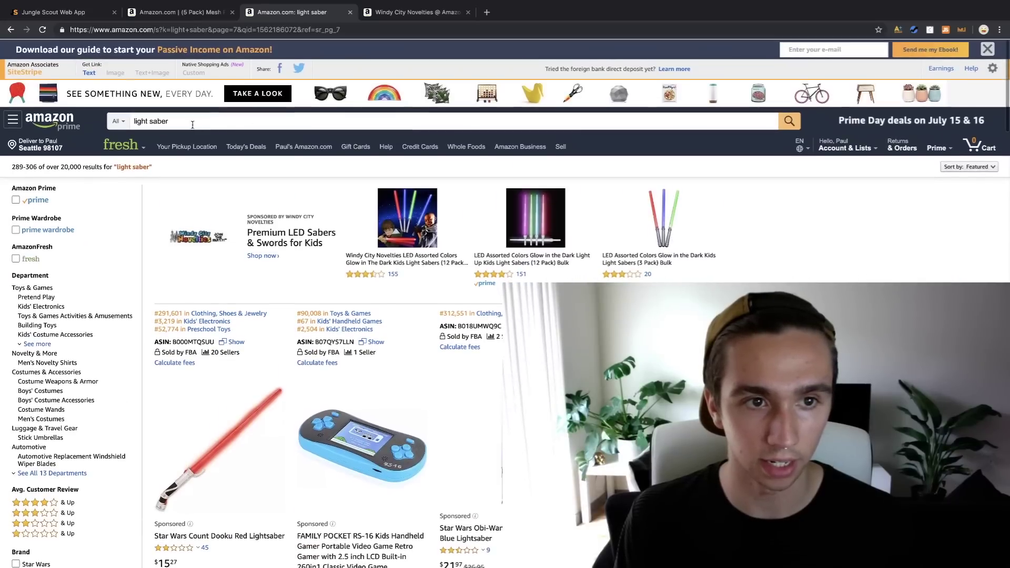
{"action": "type", "text": "real"}
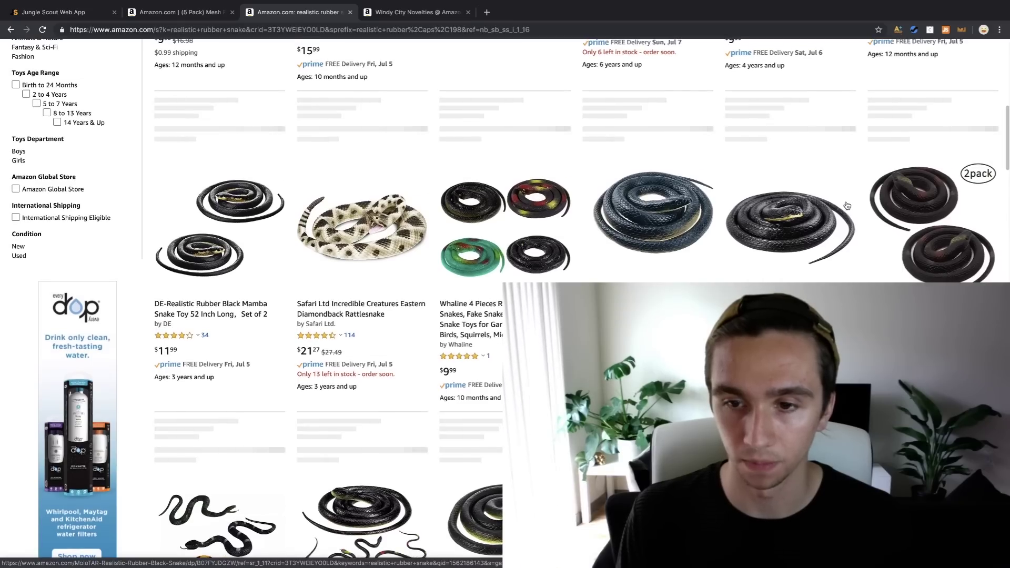
{"action": "scroll", "coordinate": [841, 206], "scroll_direction": "up", "scroll_amount": 10}
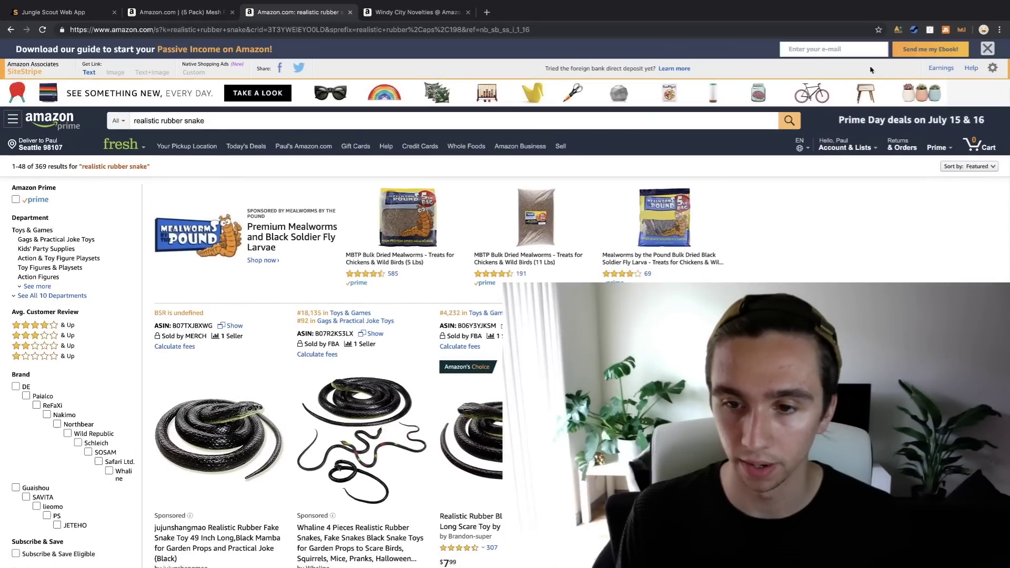
{"action": "left_click", "coordinate": [945, 31]}
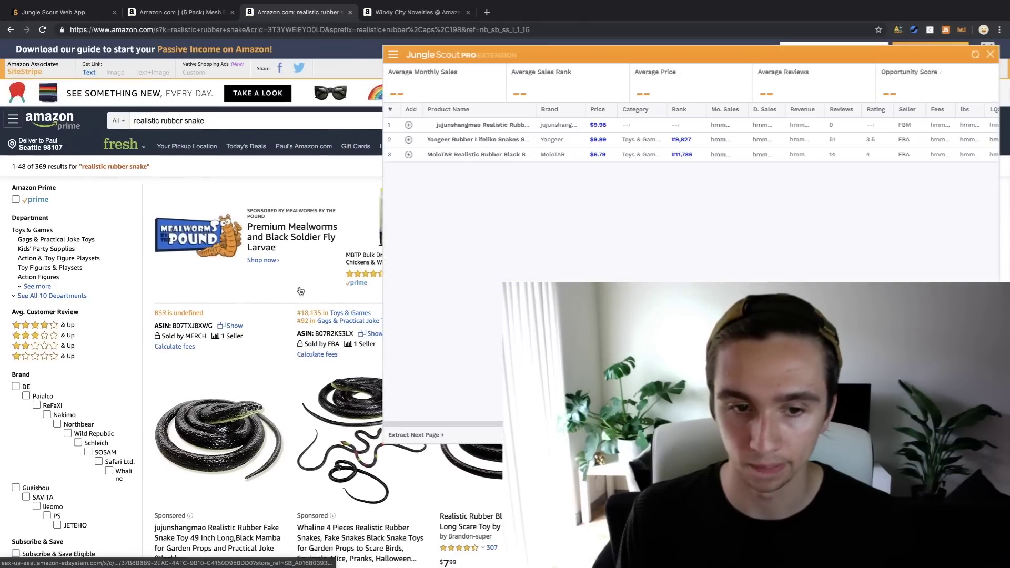
- Examine the realistic rubber snake listings alongside the extension's sales, revenue, review and opportunity score figures
{"action": "scroll", "coordinate": [301, 294], "scroll_direction": "down", "scroll_amount": 3}
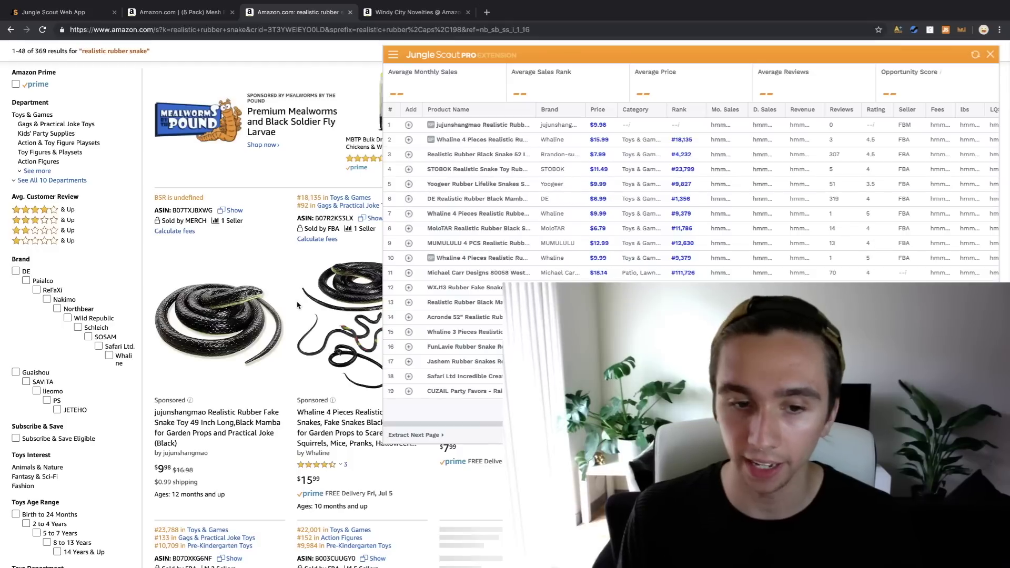
{"action": "scroll", "coordinate": [304, 303], "scroll_direction": "down", "scroll_amount": 1}
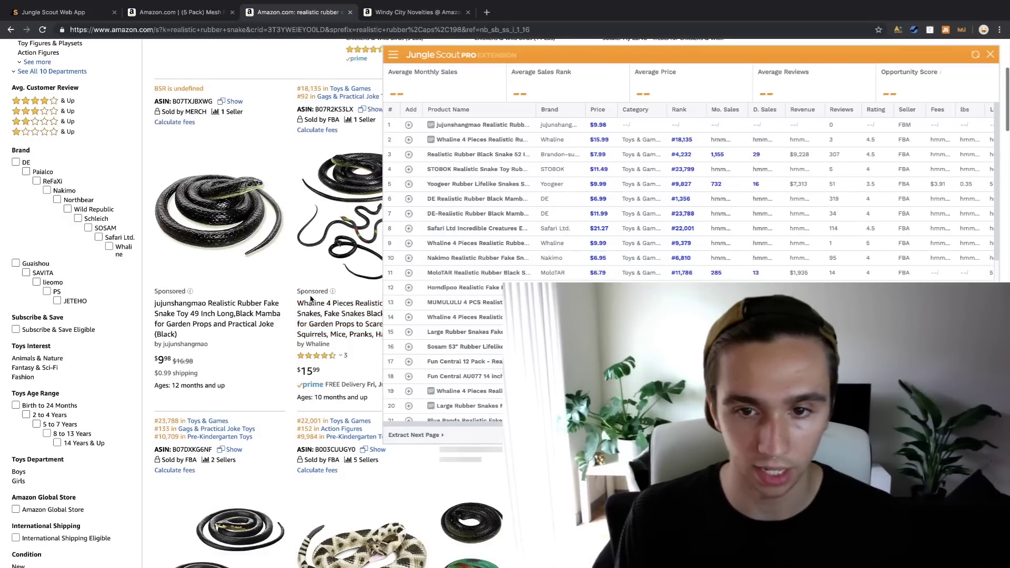
{"action": "scroll", "coordinate": [314, 297], "scroll_direction": "down", "scroll_amount": 4}
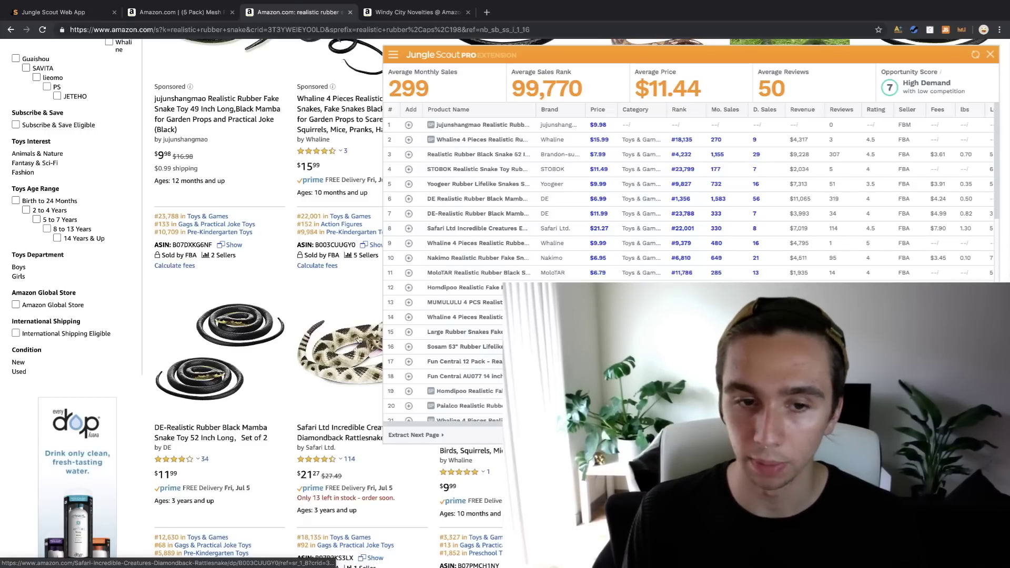
{"action": "mouse_move", "coordinate": [463, 198]}
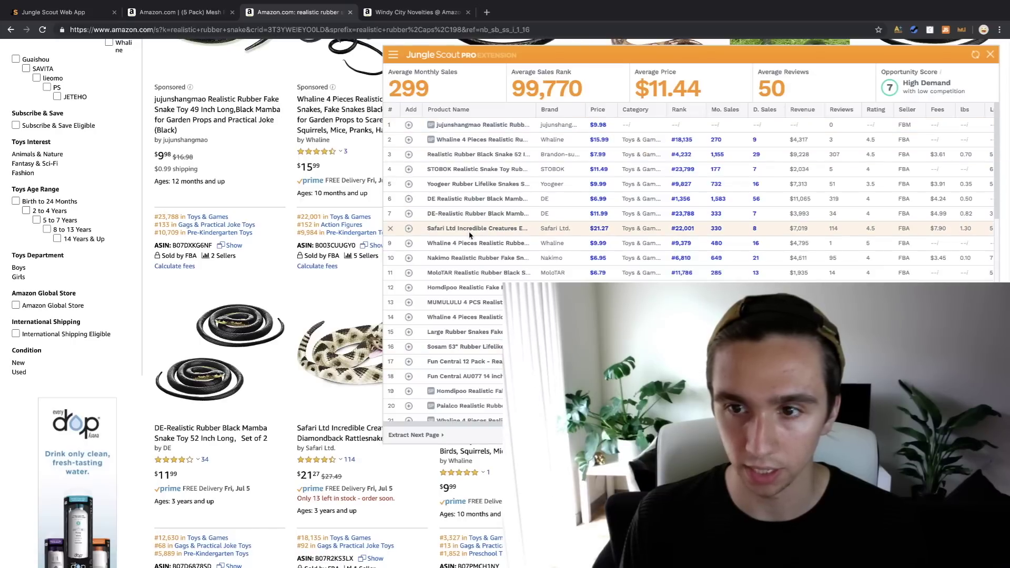
- Check the Google Trends interest in "realistic rubber snake" over the past 5 years
{"action": "mouse_move", "coordinate": [470, 233]}
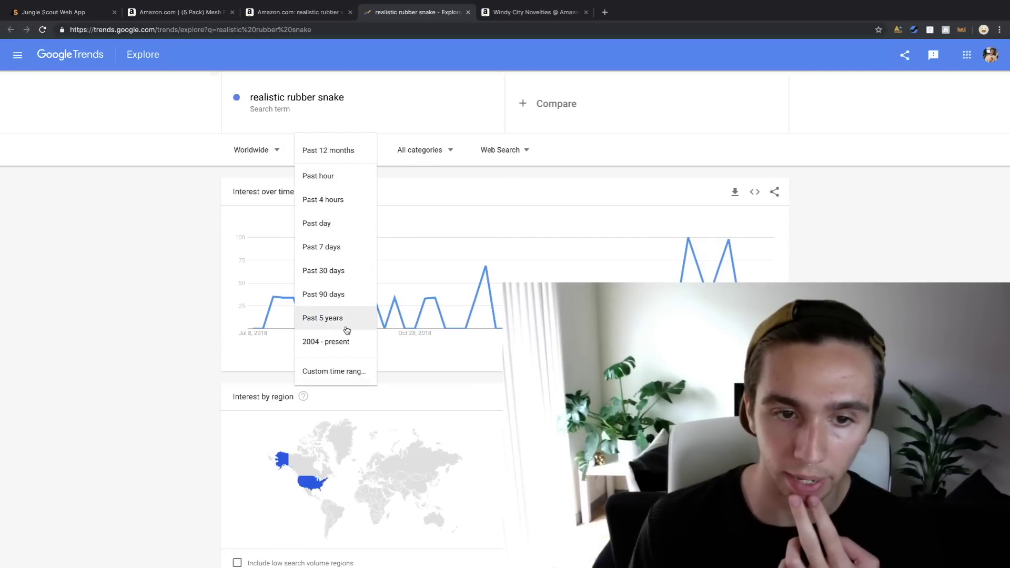
{"action": "left_click", "coordinate": [341, 318]}
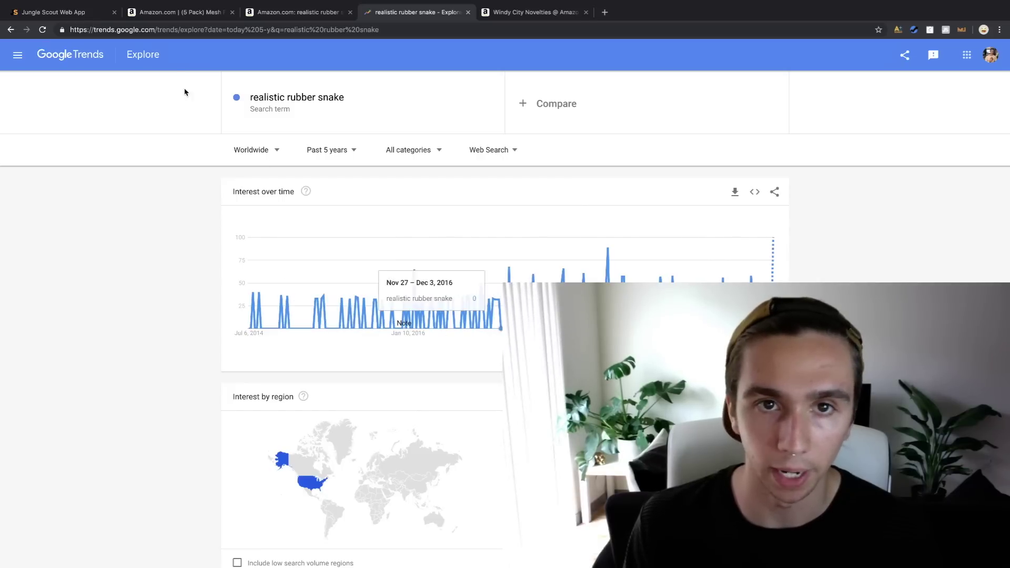
- Return to the Amazon realistic rubber snake results and review all the products listed in the extension's table
{"action": "left_click", "coordinate": [306, 11]}
{"action": "scroll", "coordinate": [508, 255], "scroll_direction": "down", "scroll_amount": 3}
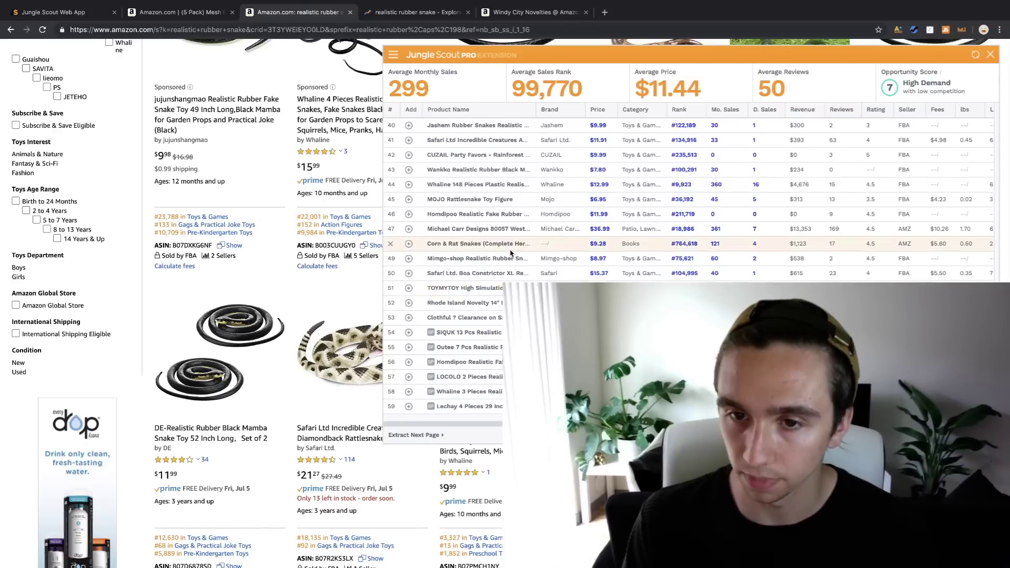
{"action": "scroll", "coordinate": [508, 255], "scroll_direction": "up", "scroll_amount": 10}
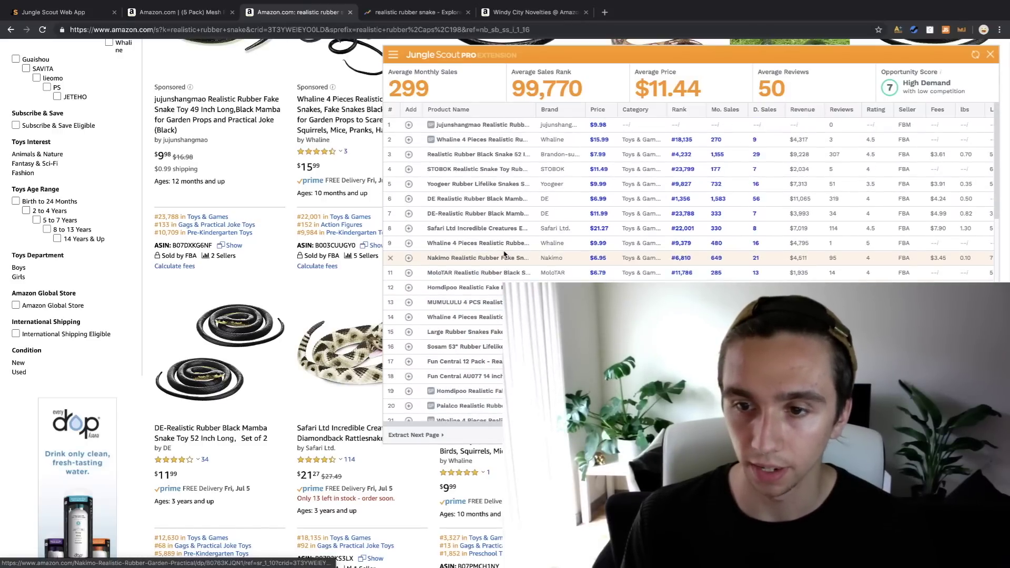
- Close the extension's table and look through the rubber snake listings down to the end of the first results page
{"action": "scroll", "coordinate": [509, 257], "scroll_direction": "down", "scroll_amount": 10}
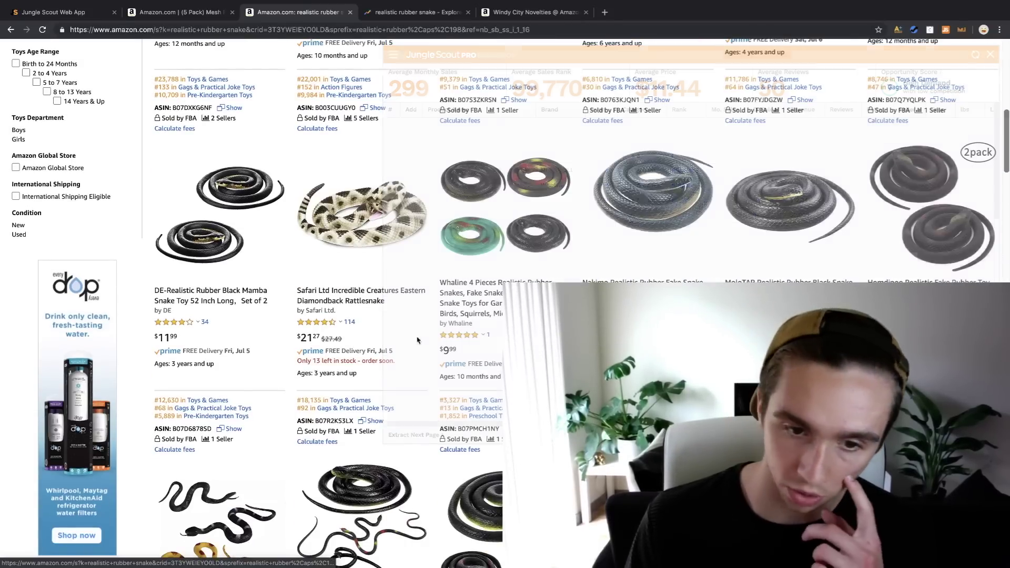
{"action": "scroll", "coordinate": [488, 360], "scroll_direction": "down", "scroll_amount": 15}
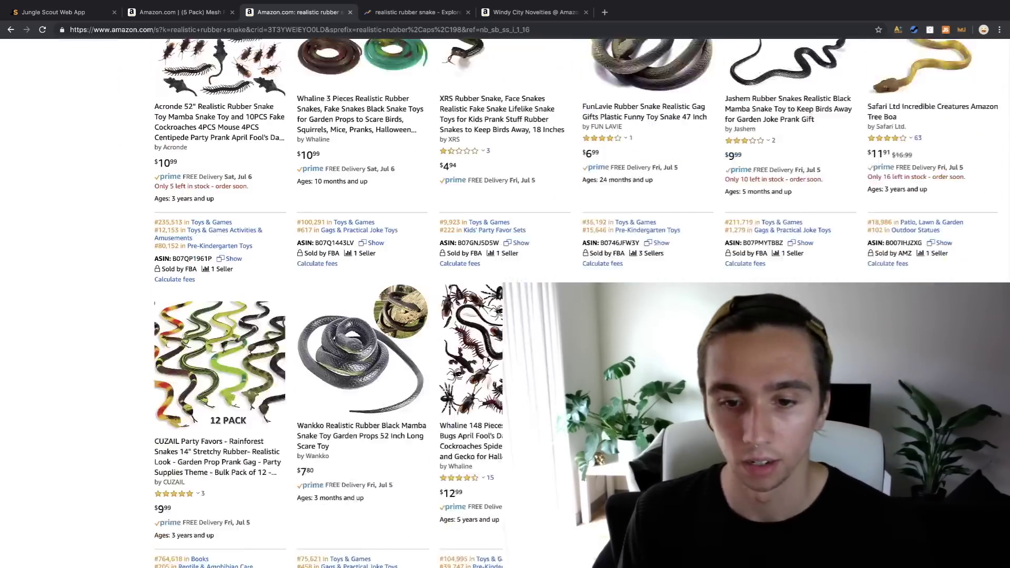
{"action": "scroll", "coordinate": [487, 360], "scroll_direction": "down", "scroll_amount": 15}
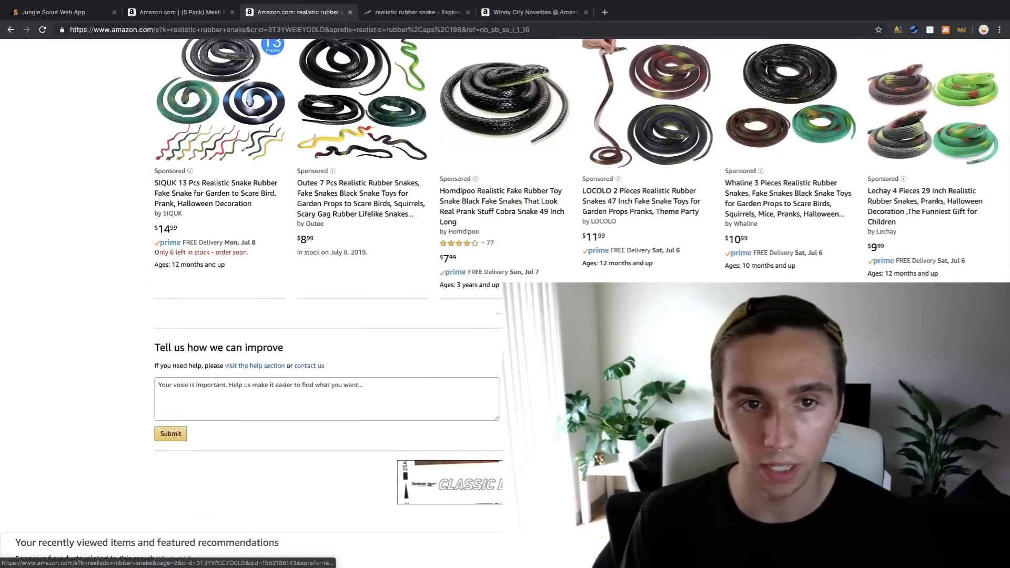
{"action": "scroll", "coordinate": [487, 360], "scroll_direction": "up", "scroll_amount": 20}
{"action": "scroll", "coordinate": [487, 360], "scroll_direction": "down", "scroll_amount": 3}
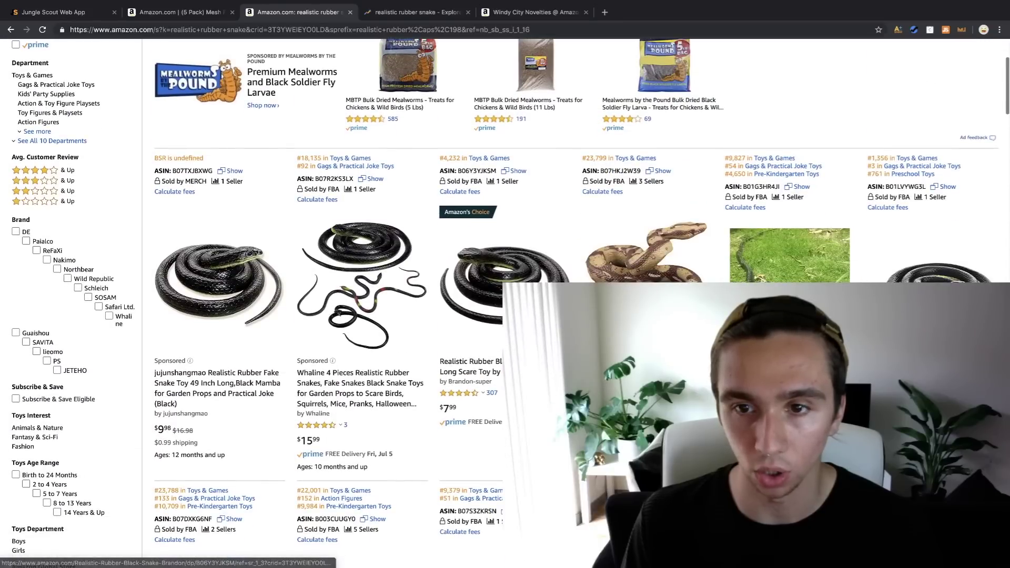
- Reopen the extension's table on the realistic rubber snake results and sort the products by revenue, highest first
{"action": "left_click", "coordinate": [944, 30]}
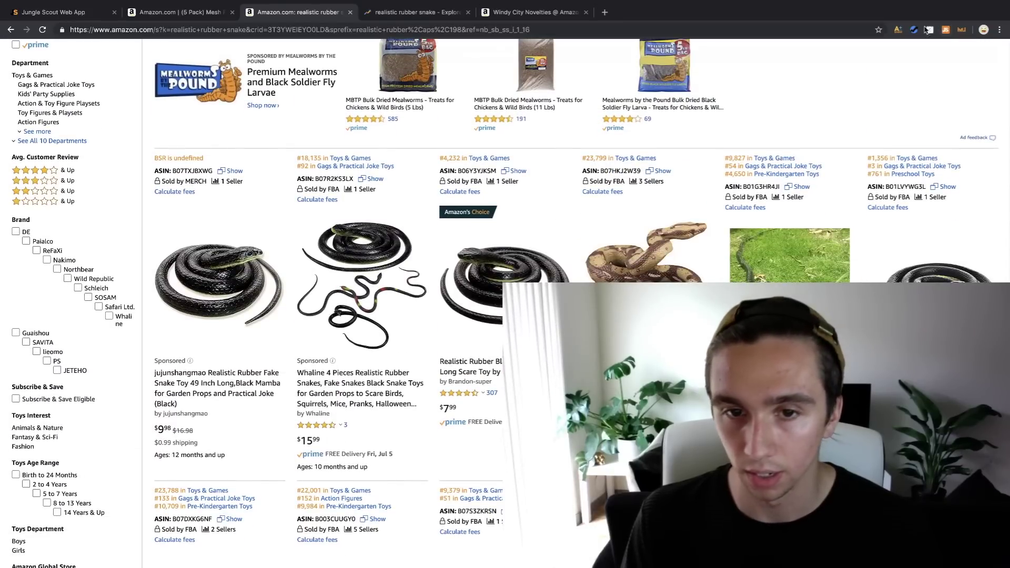
{"action": "scroll", "coordinate": [295, 380], "scroll_direction": "down", "scroll_amount": 9}
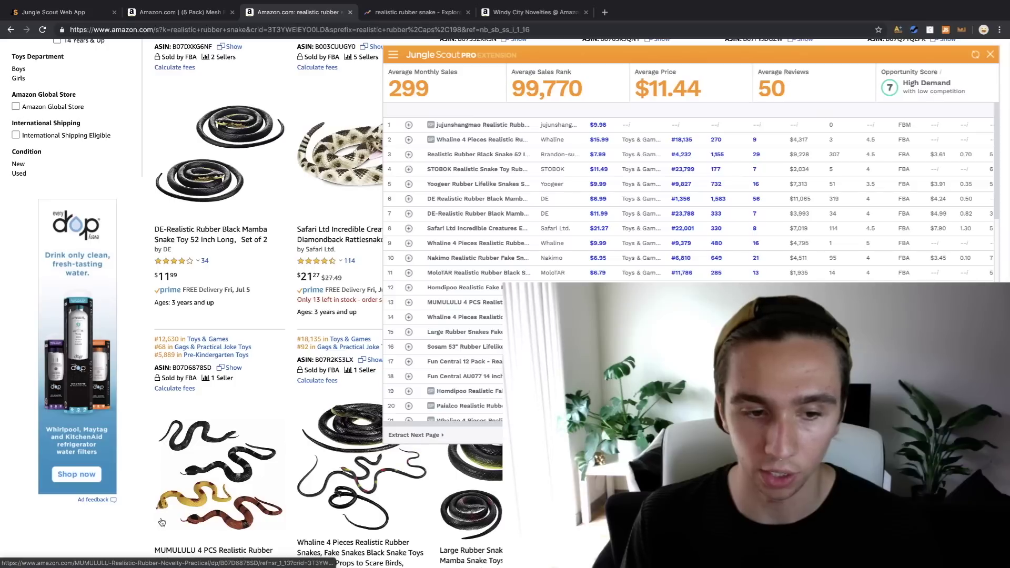
{"action": "scroll", "coordinate": [200, 451], "scroll_direction": "up", "scroll_amount": 12}
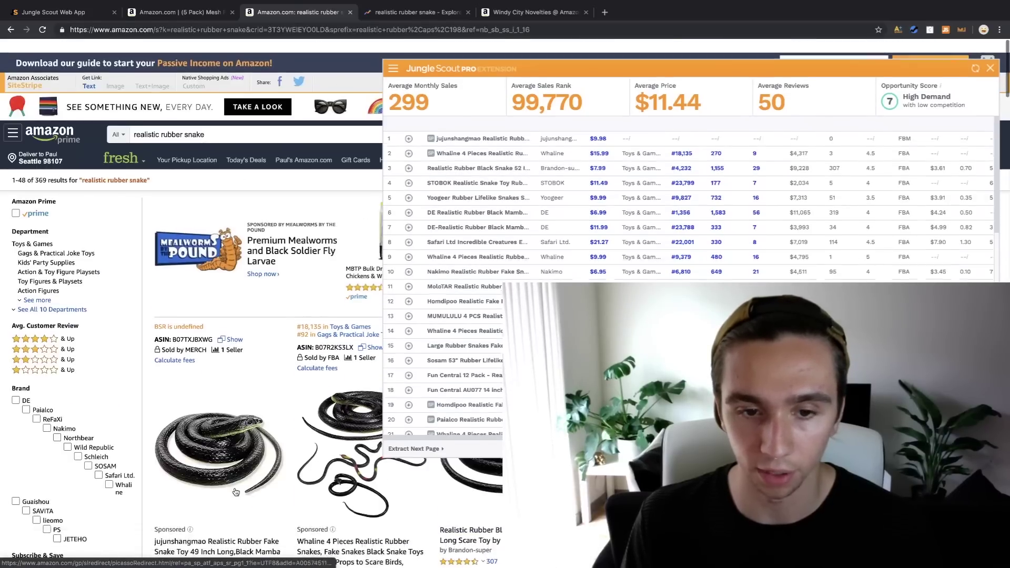
{"action": "scroll", "coordinate": [328, 497], "scroll_direction": "down", "scroll_amount": 5}
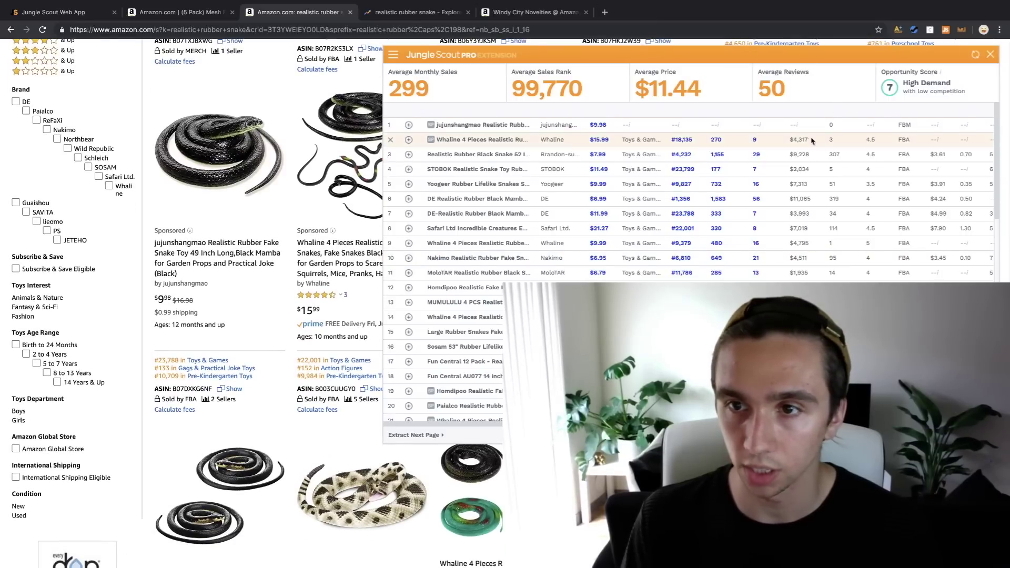
{"action": "scroll", "coordinate": [604, 174], "scroll_direction": "down", "scroll_amount": 2}
{"action": "scroll", "coordinate": [643, 191], "scroll_direction": "up", "scroll_amount": 2}
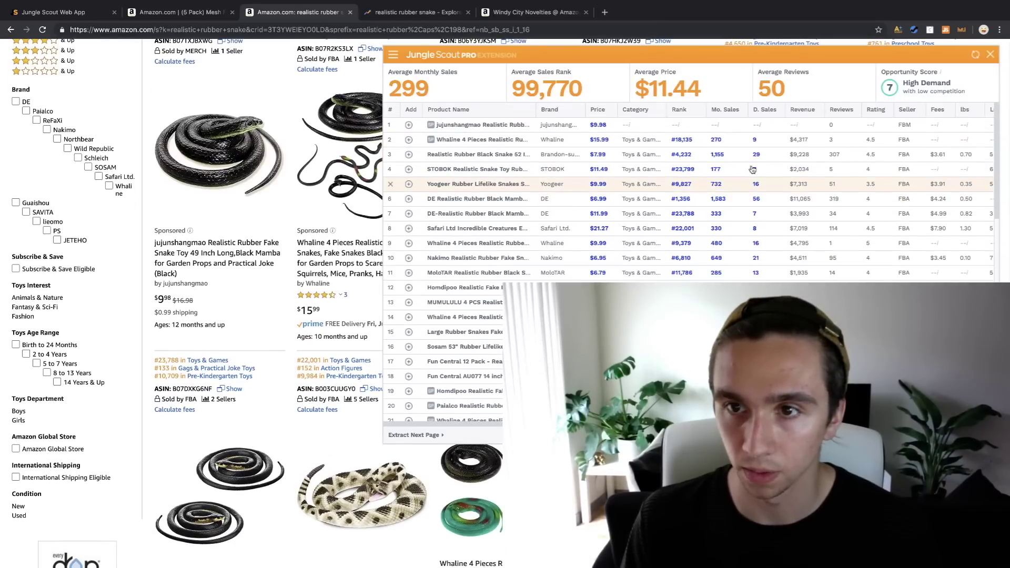
{"action": "left_click", "coordinate": [815, 110]}
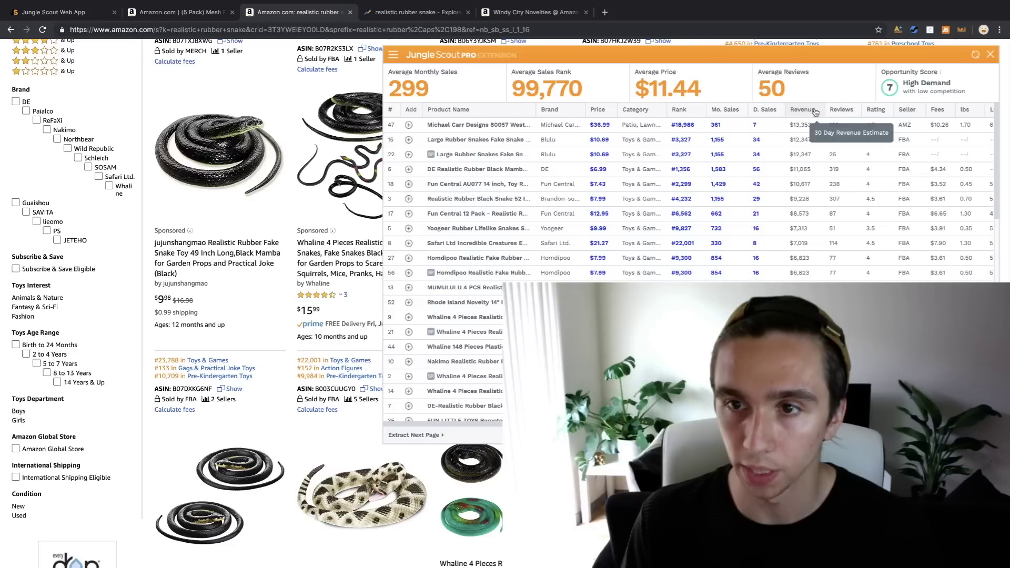
- Review the sales, revenue and review counts of the realistic rubber snake products in the extension's table, ordered by highest revenue
{"action": "left_click", "coordinate": [814, 111]}
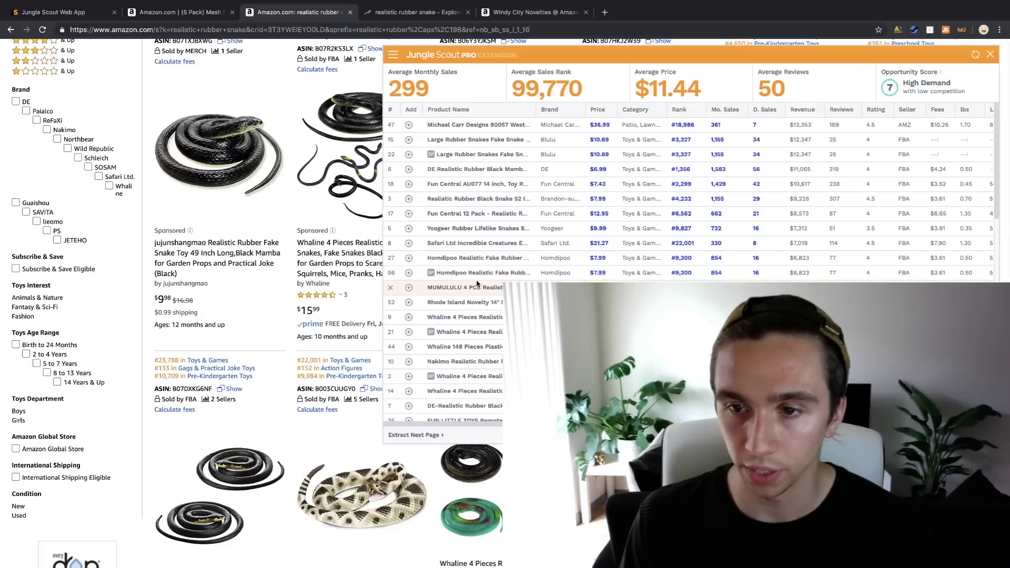
{"action": "mouse_move", "coordinate": [477, 284]}
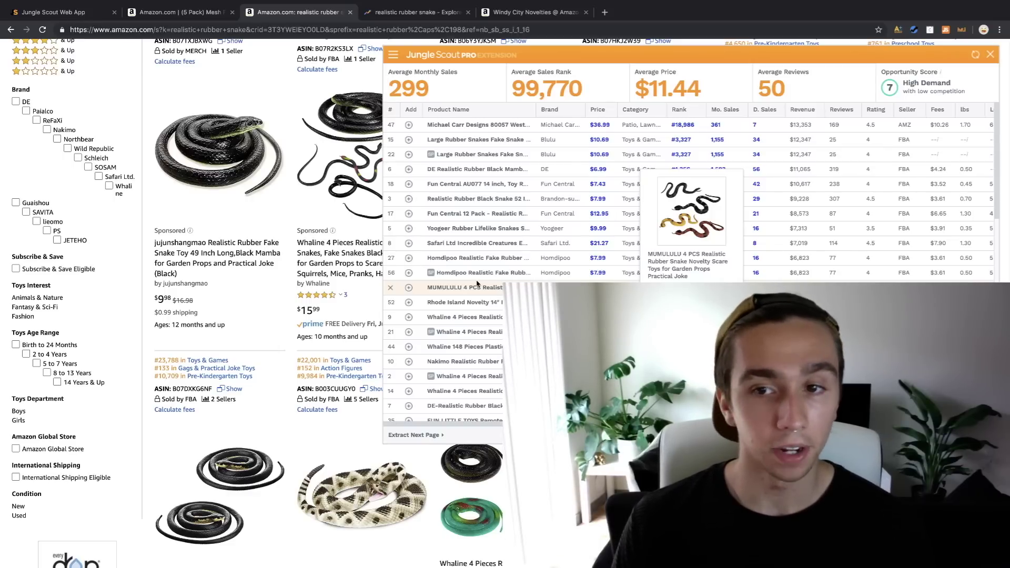
{"action": "left_click", "coordinate": [56, 17]}
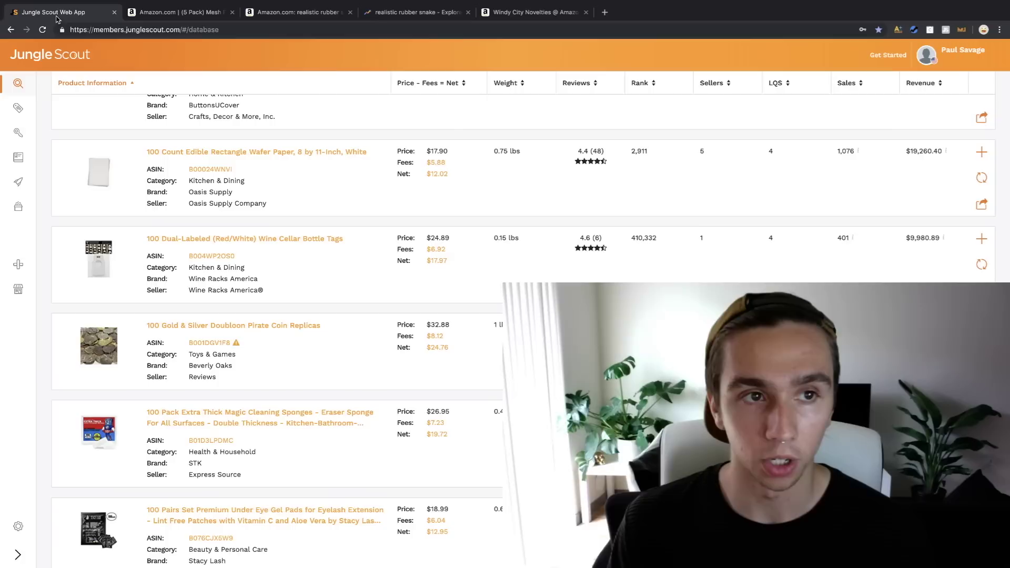
{"action": "left_click", "coordinate": [314, 17]}
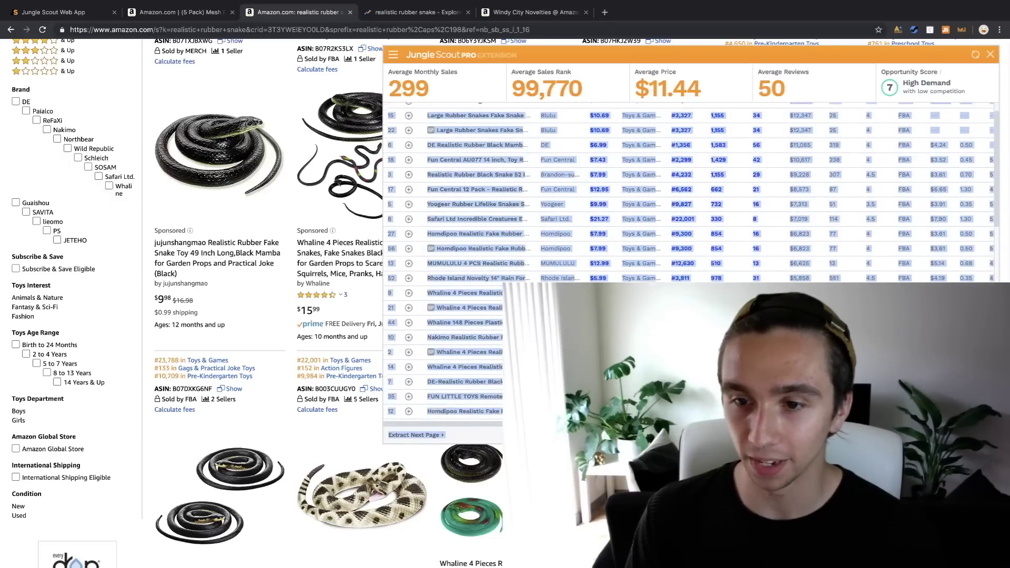
{"action": "scroll", "coordinate": [631, 326], "scroll_direction": "down", "scroll_amount": 1}
{"action": "scroll", "coordinate": [631, 326], "scroll_direction": "down", "scroll_amount": 5}
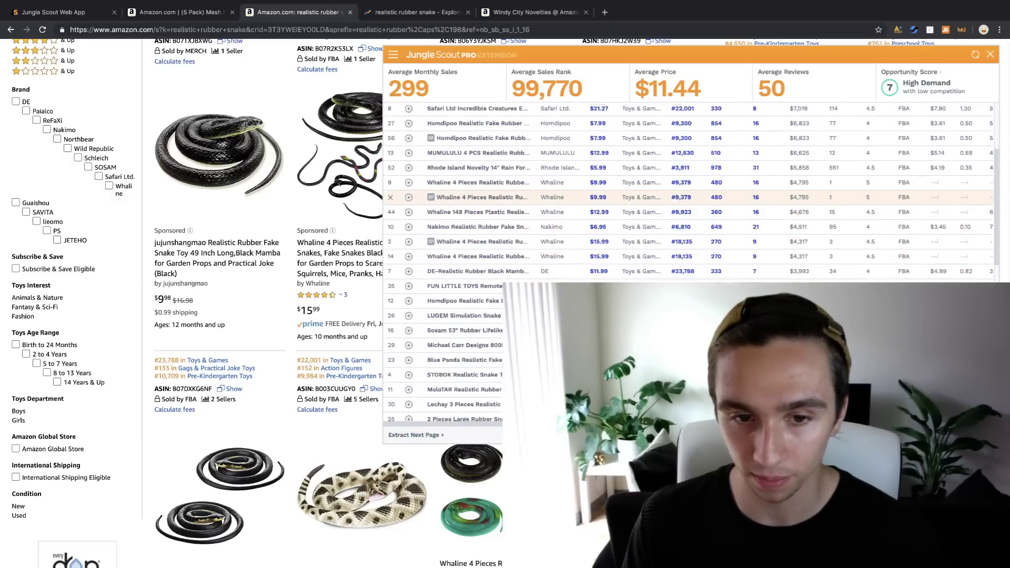
{"action": "scroll", "coordinate": [631, 326], "scroll_direction": "up", "scroll_amount": 6}
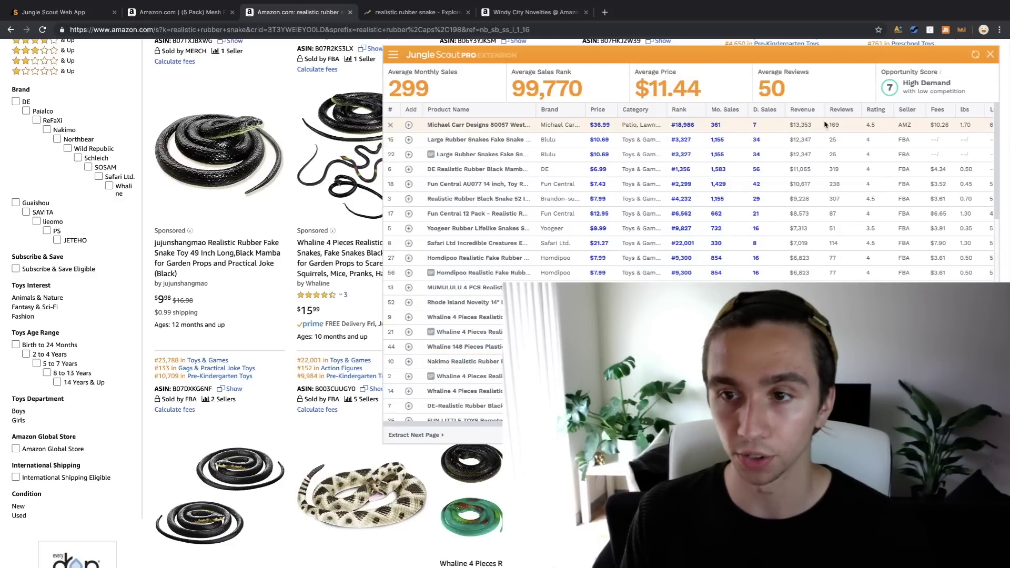
{"action": "scroll", "coordinate": [834, 261], "scroll_direction": "down", "scroll_amount": 3}
{"action": "scroll", "coordinate": [833, 262], "scroll_direction": "down", "scroll_amount": 10}
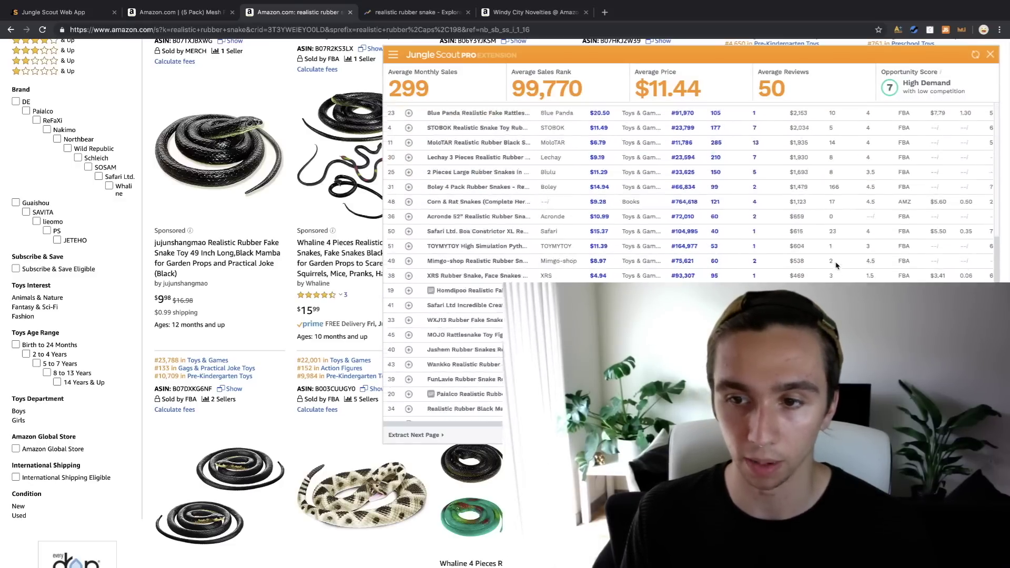
{"action": "scroll", "coordinate": [836, 265], "scroll_direction": "up", "scroll_amount": 10}
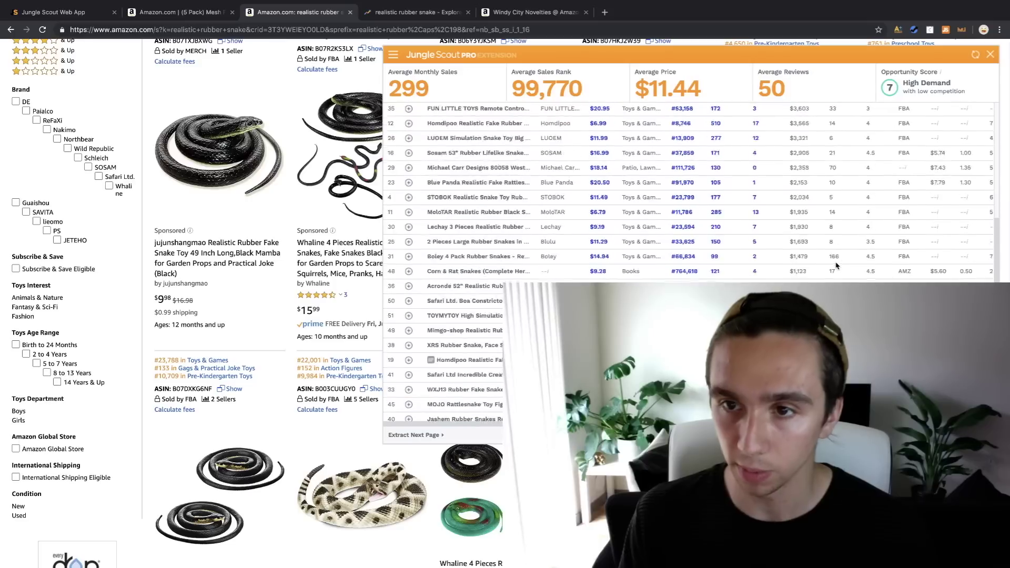
{"action": "scroll", "coordinate": [836, 264], "scroll_direction": "up", "scroll_amount": 3}
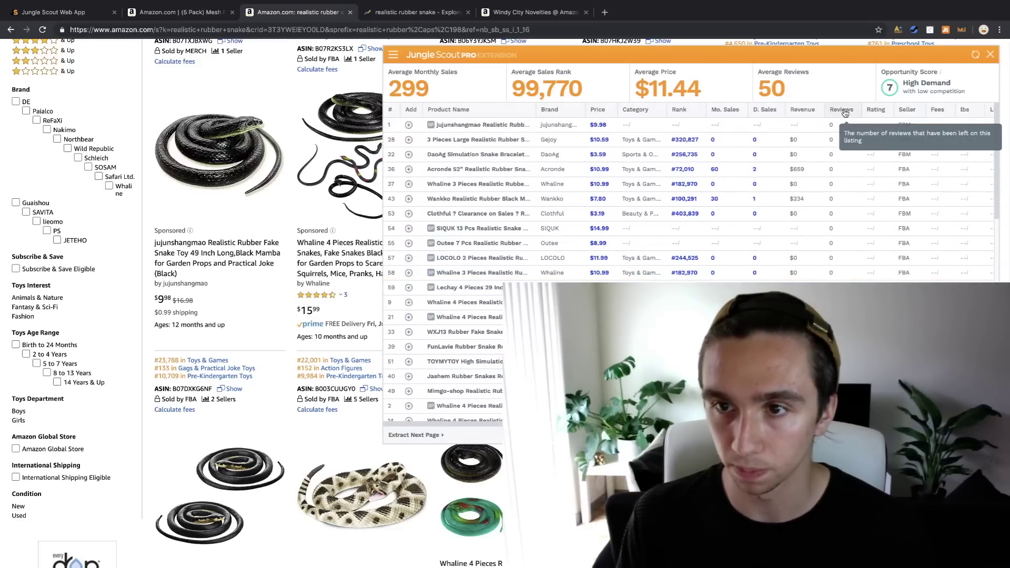
- Sort the extension's table by number of reviews, fewest first, and look through the snake products for low-review listings with good sales
{"action": "scroll", "coordinate": [737, 221], "scroll_direction": "down", "scroll_amount": 8}
{"action": "scroll", "coordinate": [737, 221], "scroll_direction": "down", "scroll_amount": 6}
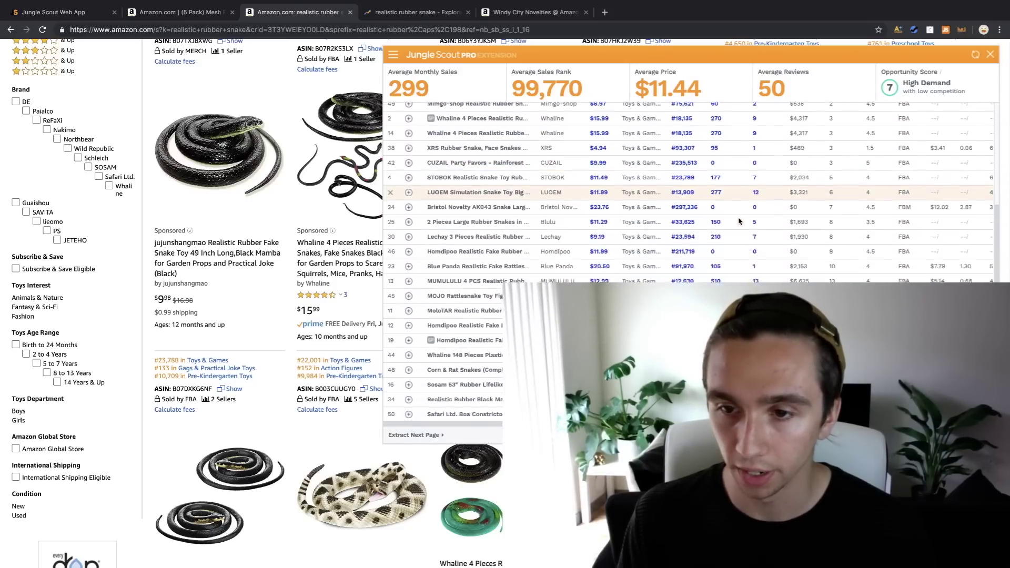
{"action": "mouse_move", "coordinate": [480, 314]}
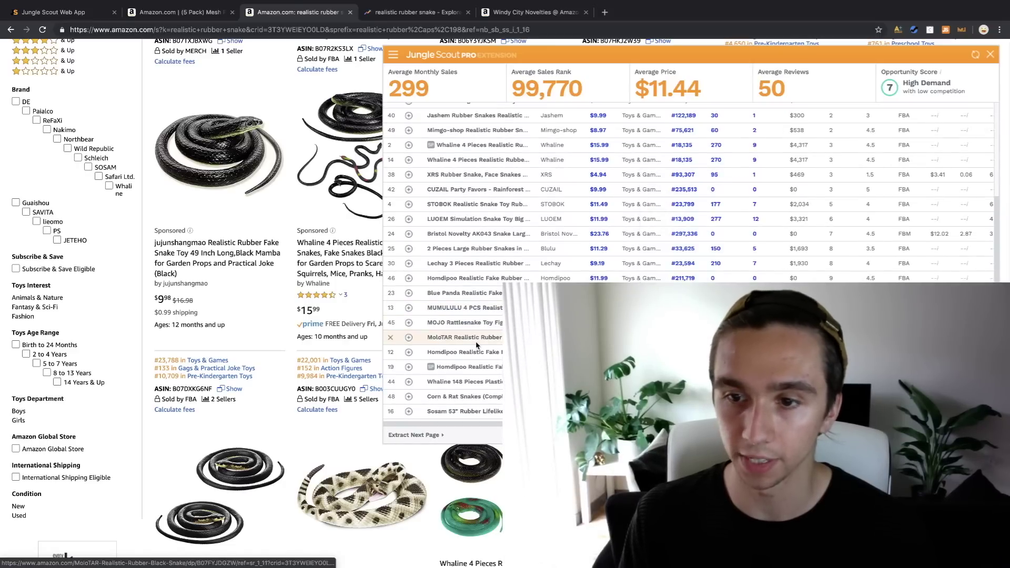
{"action": "mouse_move", "coordinate": [476, 345]}
{"action": "scroll", "coordinate": [476, 345], "scroll_direction": "down", "scroll_amount": 3}
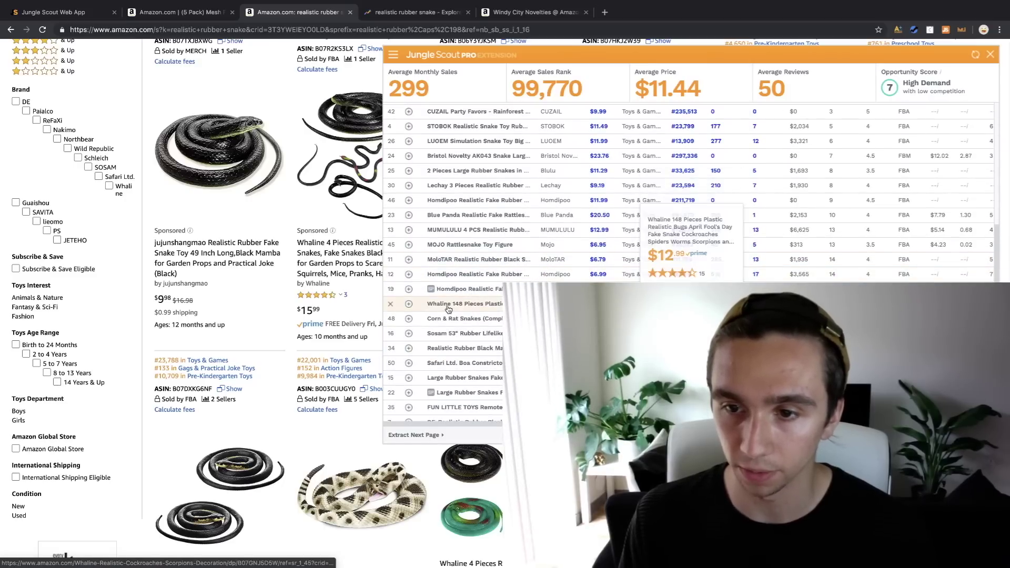
{"action": "mouse_move", "coordinate": [494, 383]}
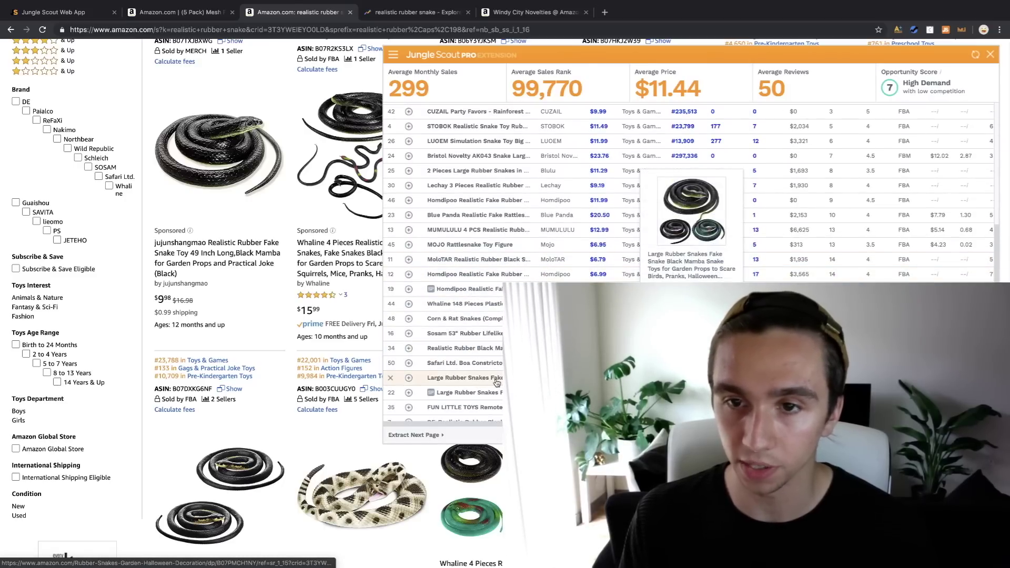
{"action": "scroll", "coordinate": [499, 344], "scroll_direction": "down", "scroll_amount": 3}
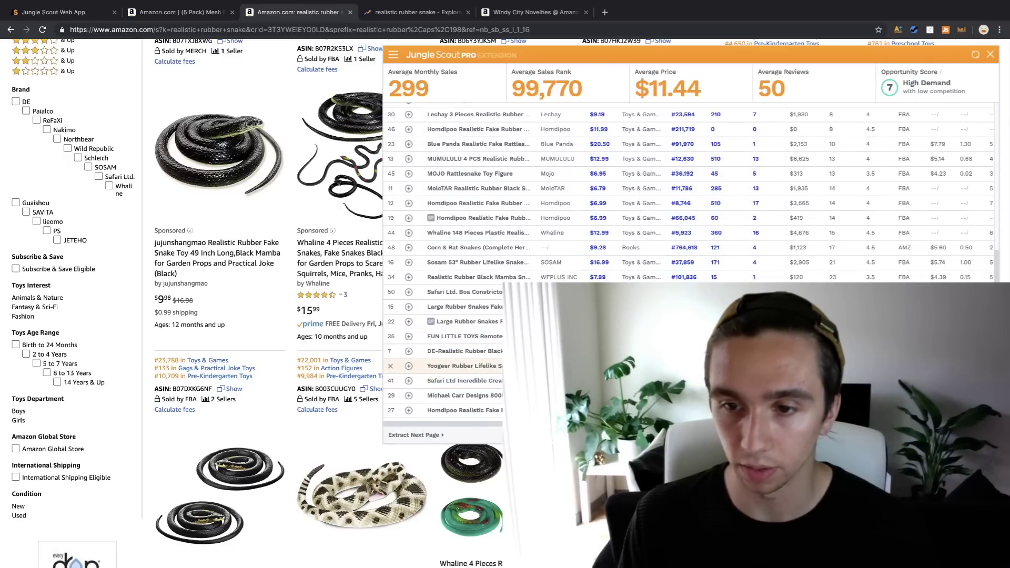
{"action": "scroll", "coordinate": [789, 255], "scroll_direction": "up", "scroll_amount": 10}
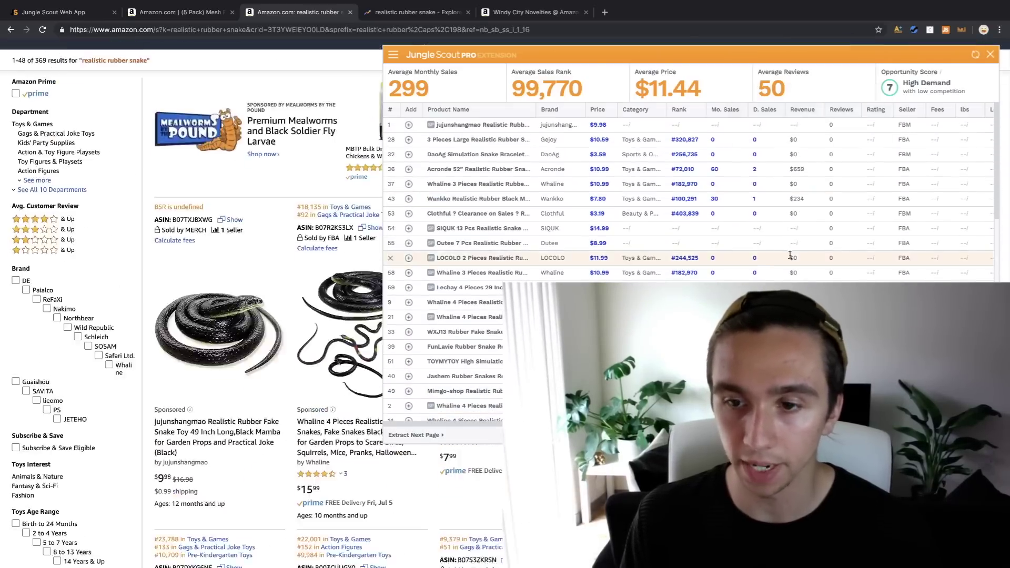
{"action": "scroll", "coordinate": [762, 258], "scroll_direction": "down", "scroll_amount": 8}
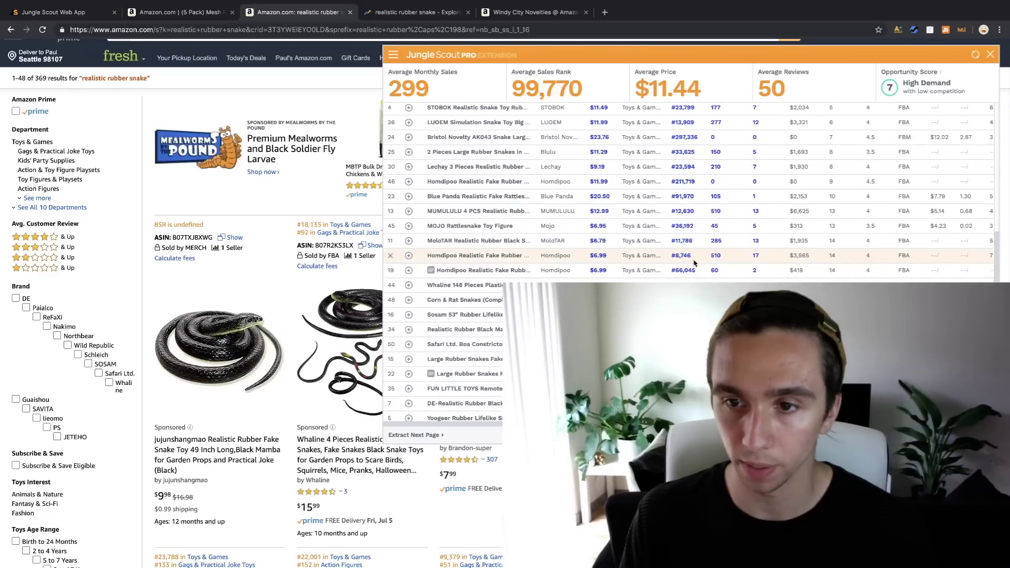
{"action": "mouse_move", "coordinate": [499, 288]}
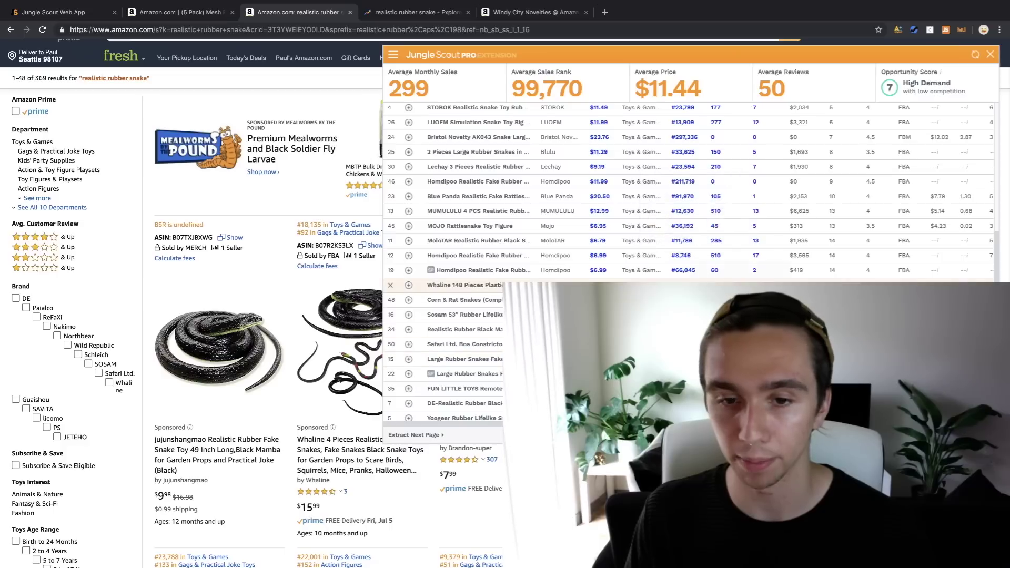
- Open Blulu's Large Rubber Snakes 3-piece listing and examine its all-time price and sales rank history
{"action": "left_click", "coordinate": [485, 359]}
{"action": "scroll", "coordinate": [409, 321], "scroll_direction": "down", "scroll_amount": 2}
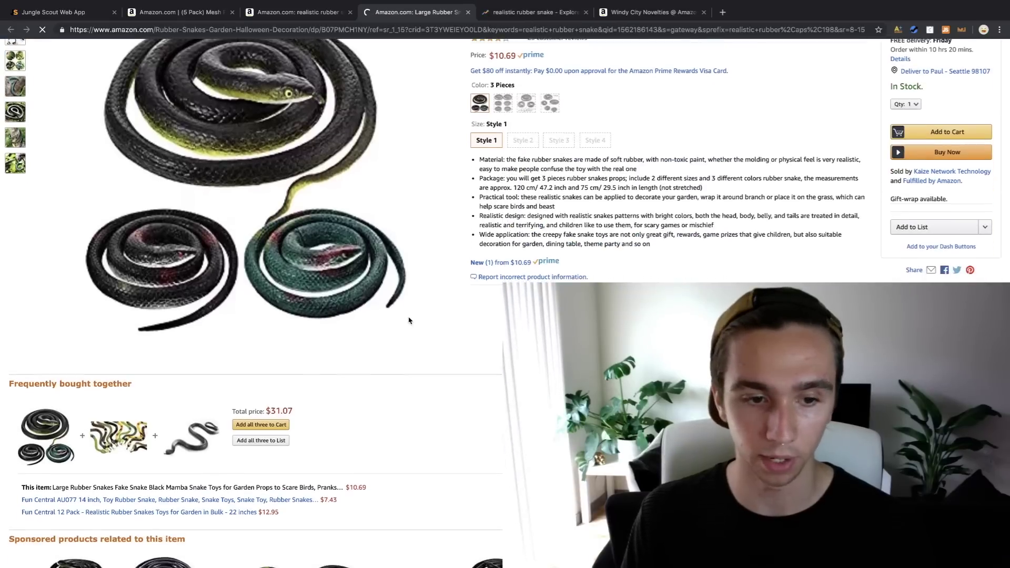
{"action": "scroll", "coordinate": [409, 320], "scroll_direction": "down", "scroll_amount": 2}
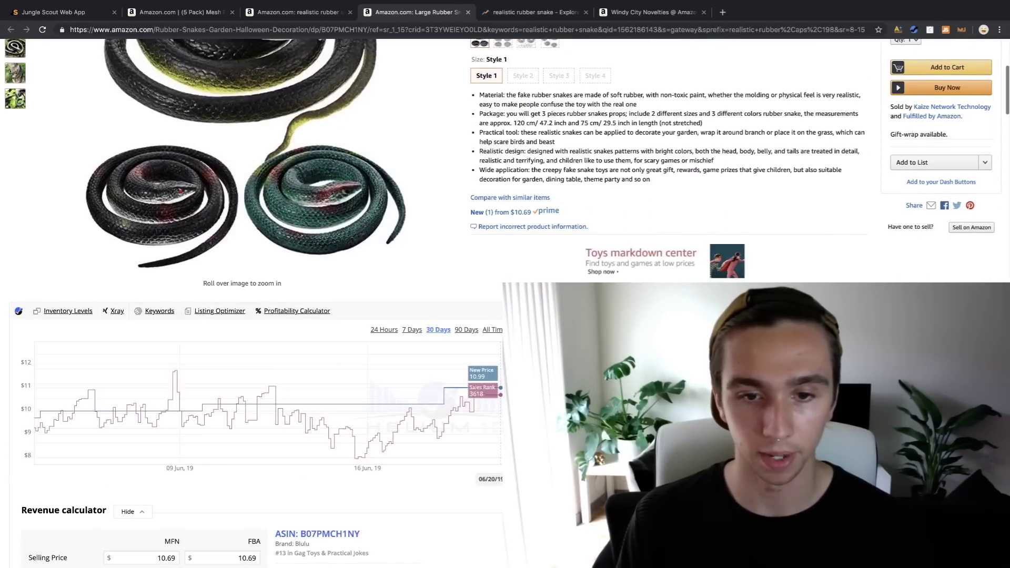
{"action": "left_click", "coordinate": [487, 331]}
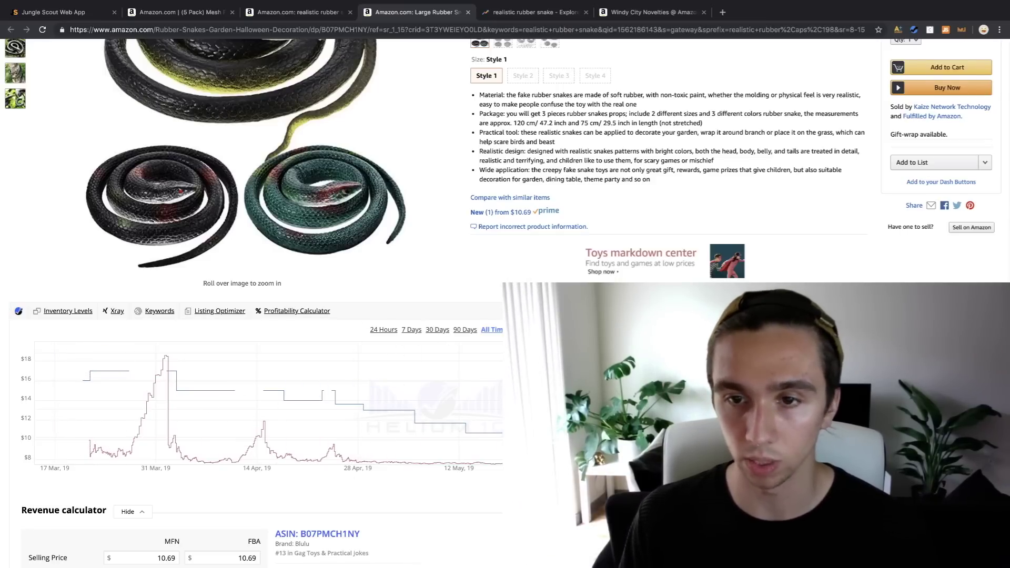
{"action": "scroll", "coordinate": [100, 441], "scroll_direction": "up", "scroll_amount": 4}
{"action": "scroll", "coordinate": [101, 441], "scroll_direction": "down", "scroll_amount": 4}
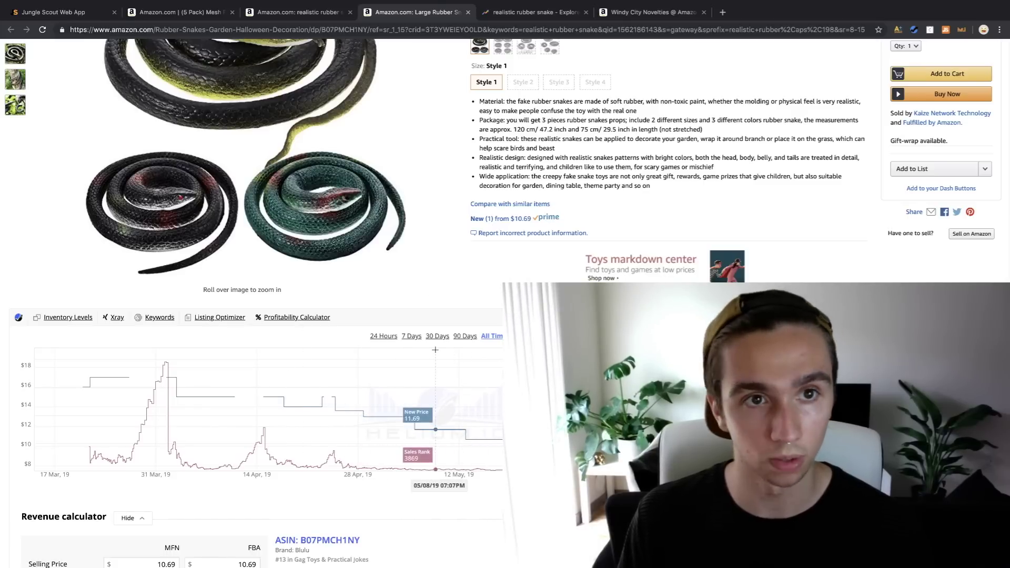
{"action": "scroll", "coordinate": [268, 158], "scroll_direction": "up", "scroll_amount": 5}
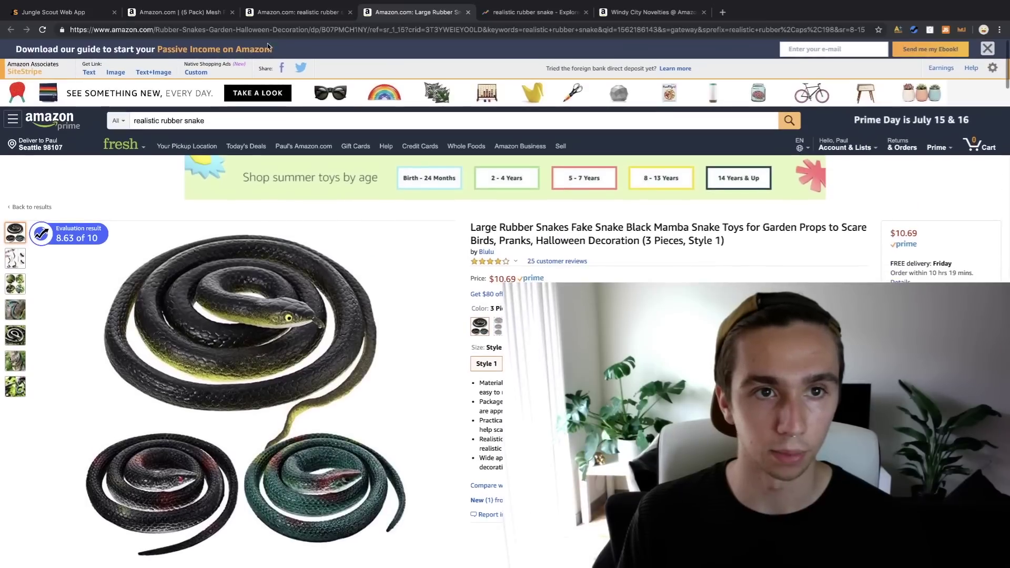
{"action": "left_click", "coordinate": [279, 12]}
{"action": "left_click", "coordinate": [198, 12]}
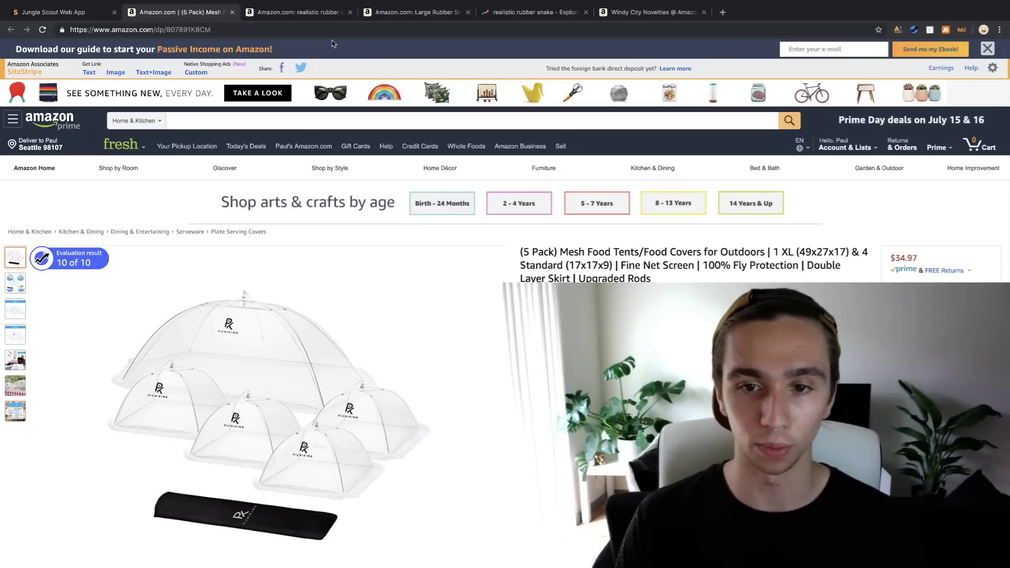
{"action": "mouse_move", "coordinate": [505, 565]}
{"action": "left_click", "coordinate": [535, 547]}
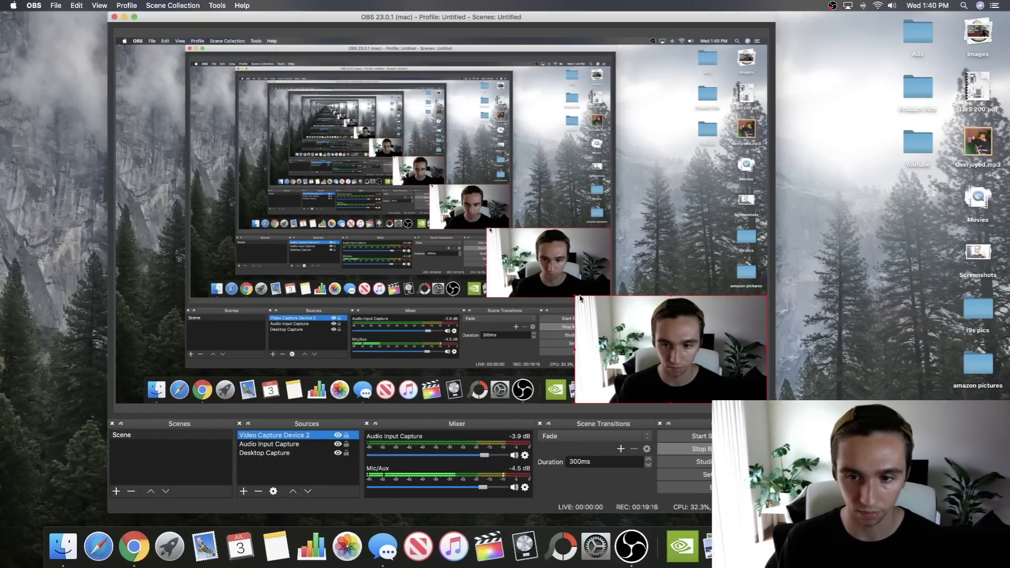
{"action": "left_click", "coordinate": [125, 18]}
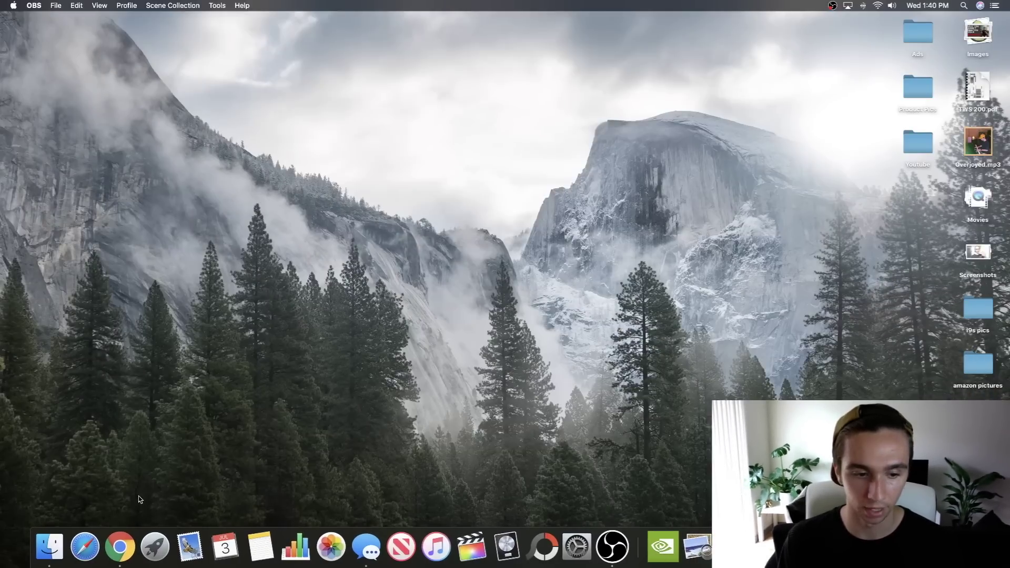
{"action": "left_click", "coordinate": [132, 547]}
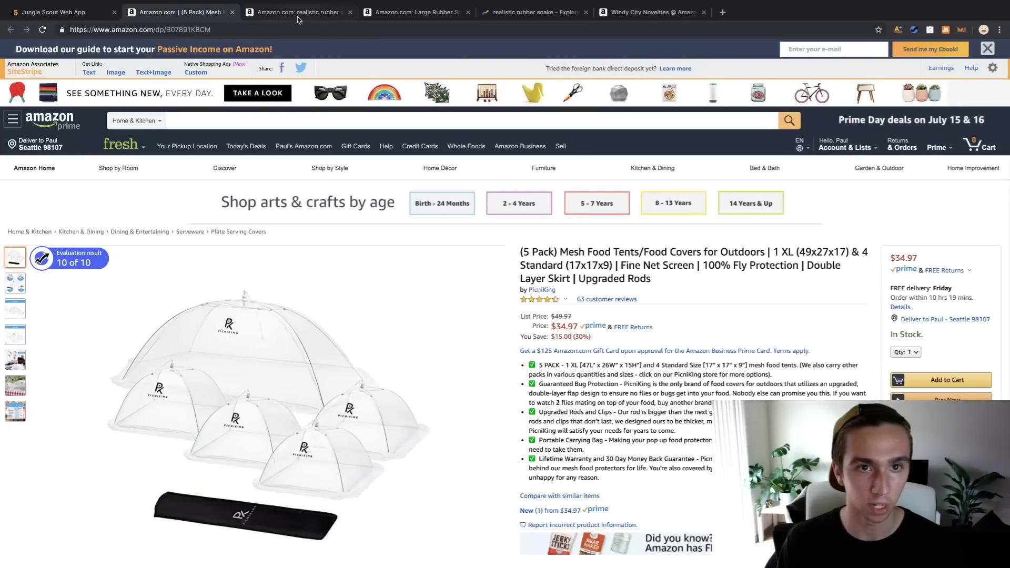
- Return to the Amazon realistic rubber snake results and close the extension's table
{"action": "left_click", "coordinate": [298, 13]}
{"action": "left_click", "coordinate": [416, 12]}
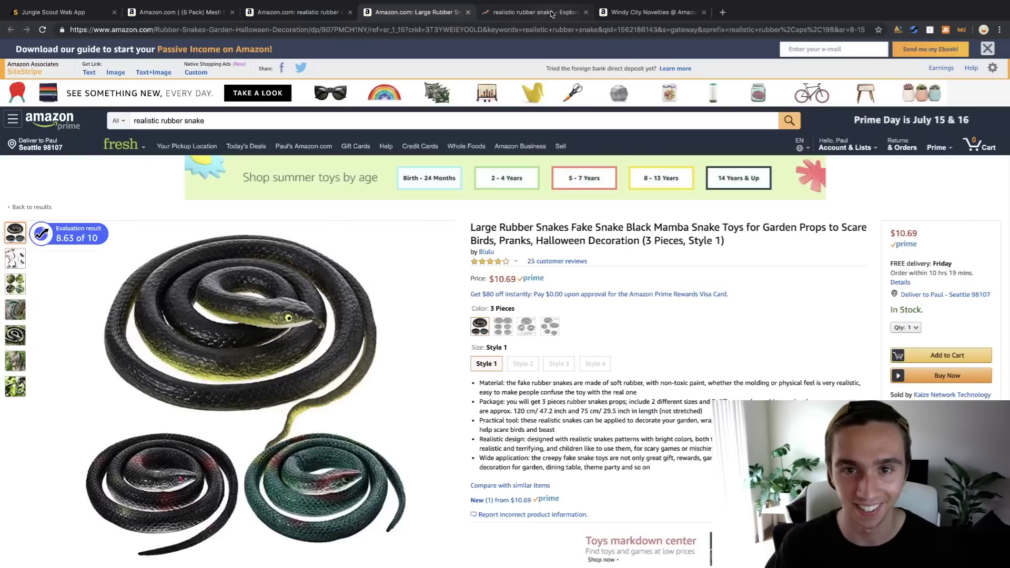
{"action": "left_click", "coordinate": [546, 12]}
{"action": "left_click", "coordinate": [653, 17]}
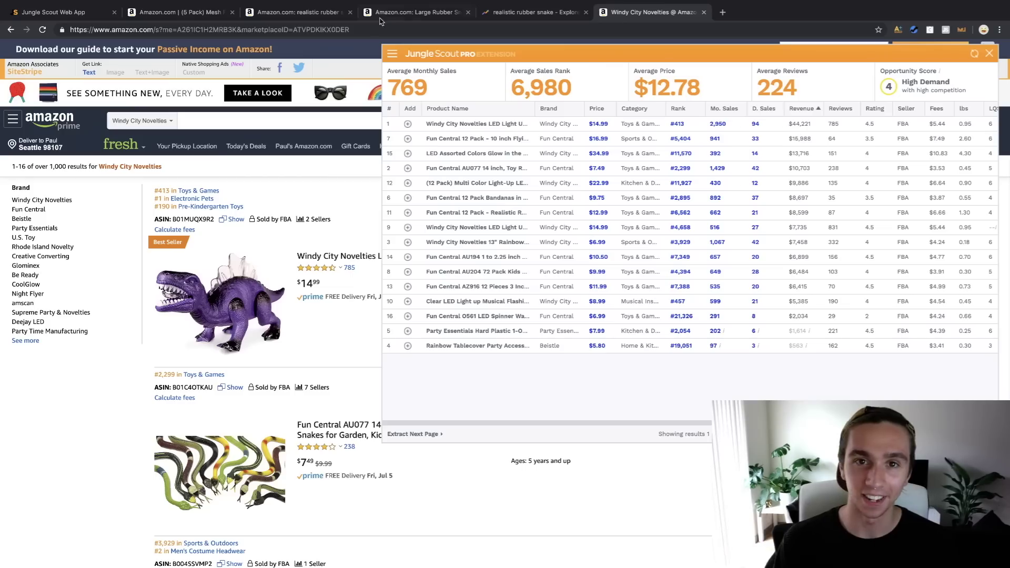
{"action": "left_click", "coordinate": [428, 13]}
{"action": "left_click", "coordinate": [292, 13]}
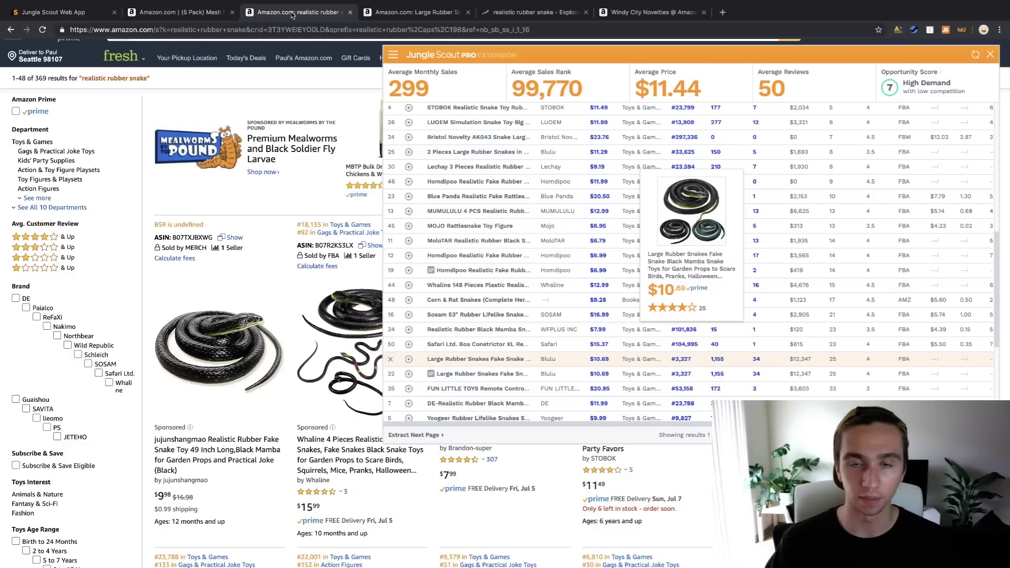
{"action": "left_click", "coordinate": [990, 57]}
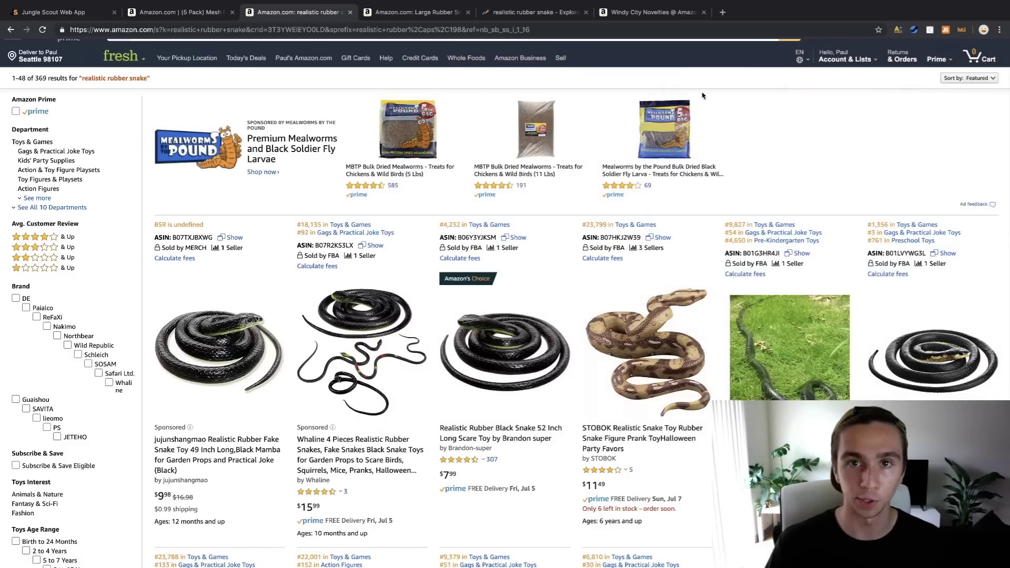